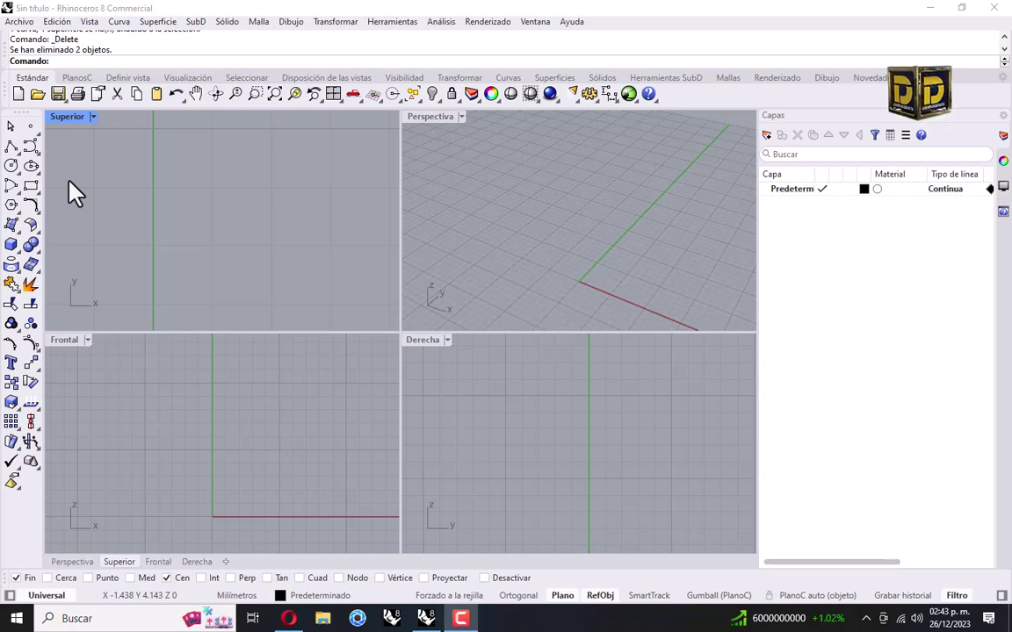
- Set the model units to centimetres in the document properties
{"action": "left_click", "coordinate": [235, 598]}
{"action": "left_click", "coordinate": [307, 586]}
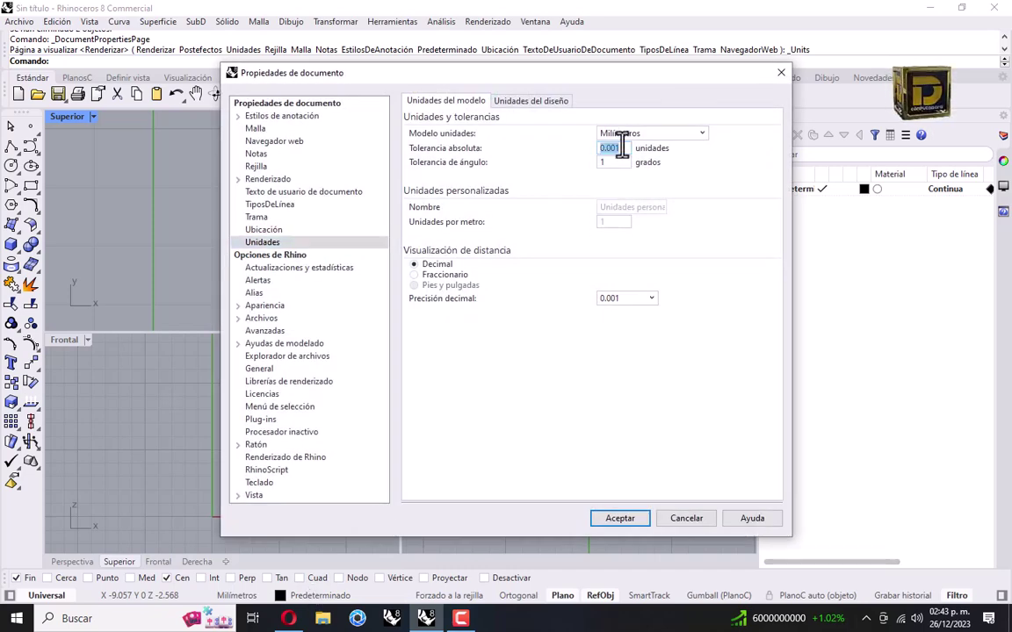
{"action": "left_click", "coordinate": [615, 133]}
{"action": "left_click", "coordinate": [634, 162]}
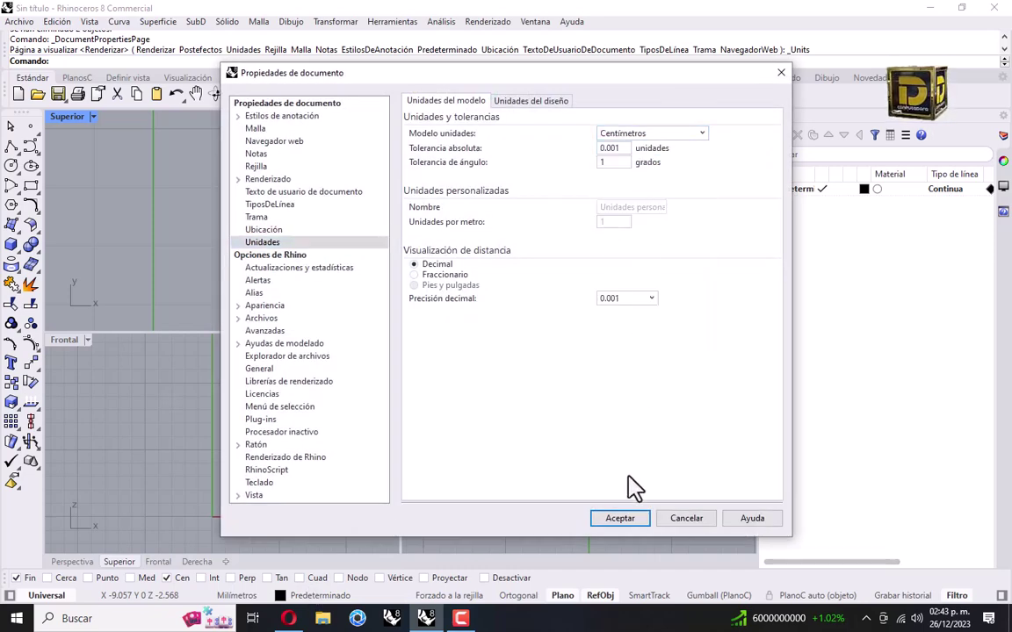
{"action": "left_click", "coordinate": [621, 519]}
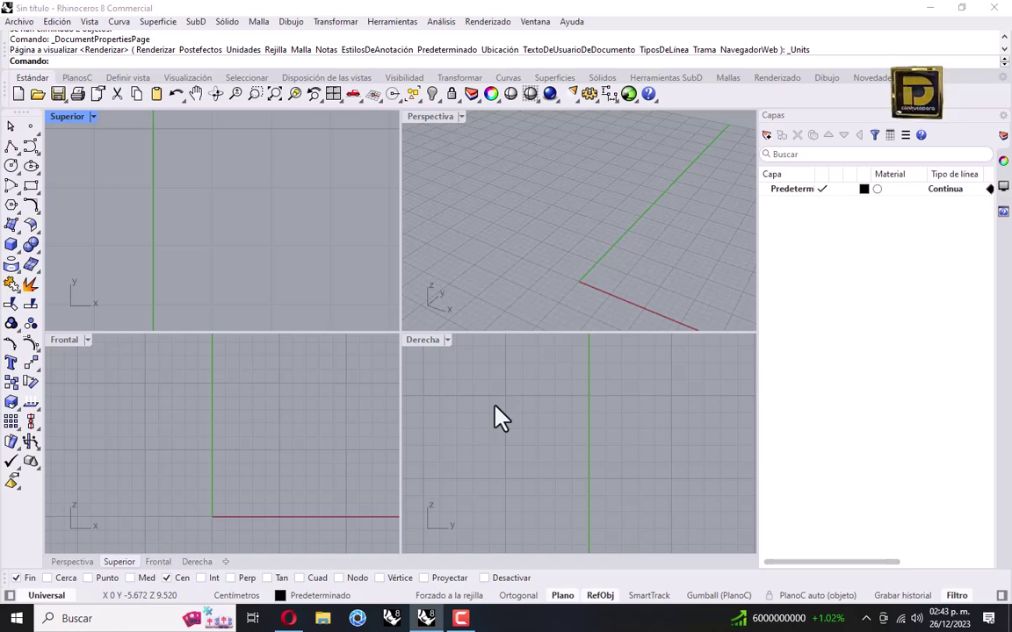
- Place the spoon silhouette image from the cuchara folder as a background bitmap in the Superior view
{"action": "left_click", "coordinate": [92, 117]}
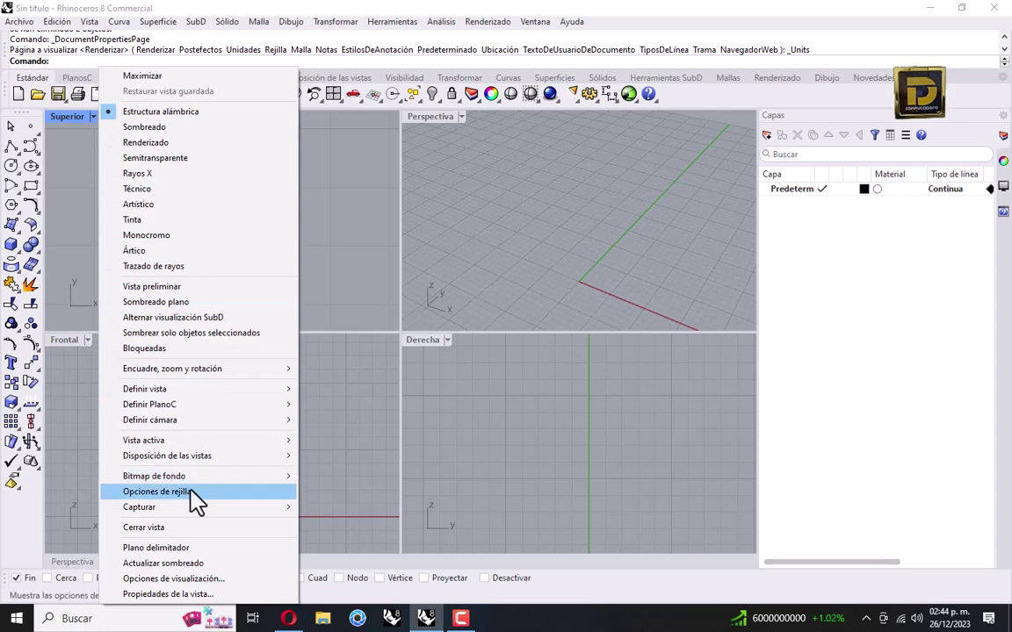
{"action": "mouse_move", "coordinate": [191, 481]}
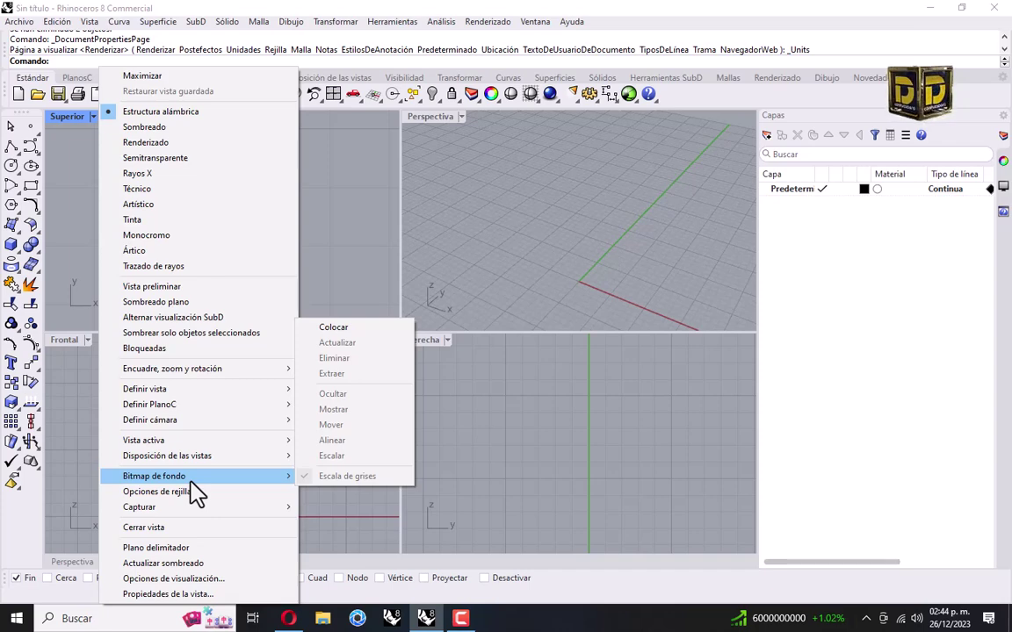
{"action": "left_click", "coordinate": [353, 328]}
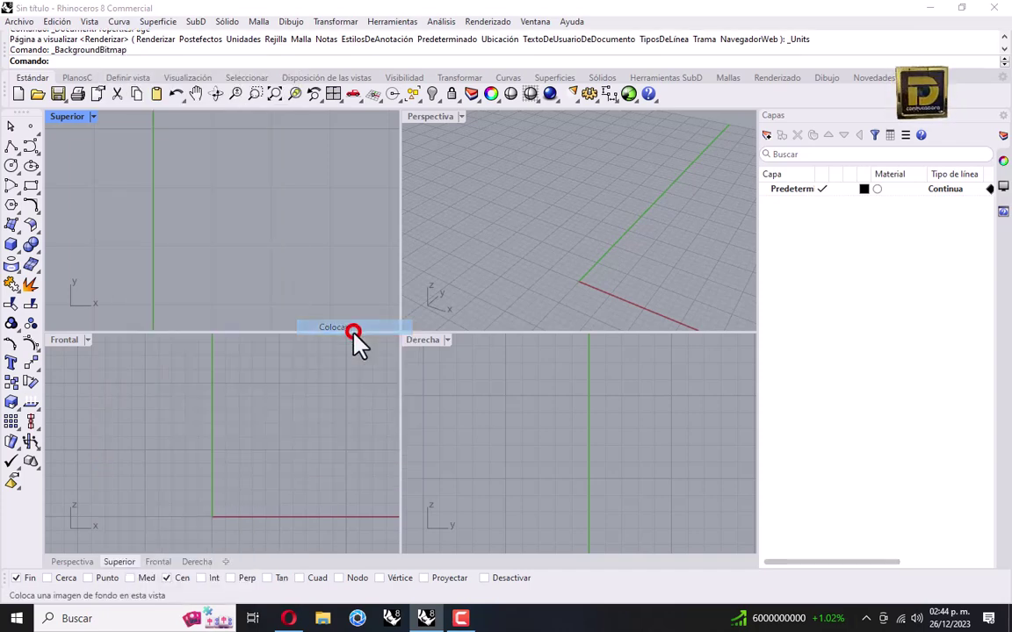
{"action": "double_click", "coordinate": [418, 189]}
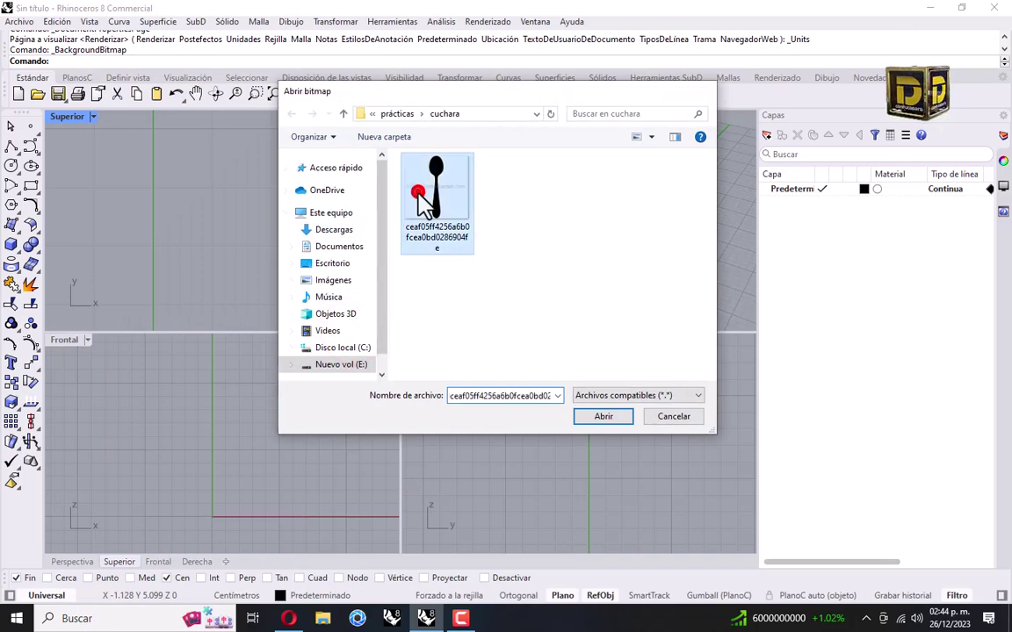
{"action": "left_click", "coordinate": [163, 142]}
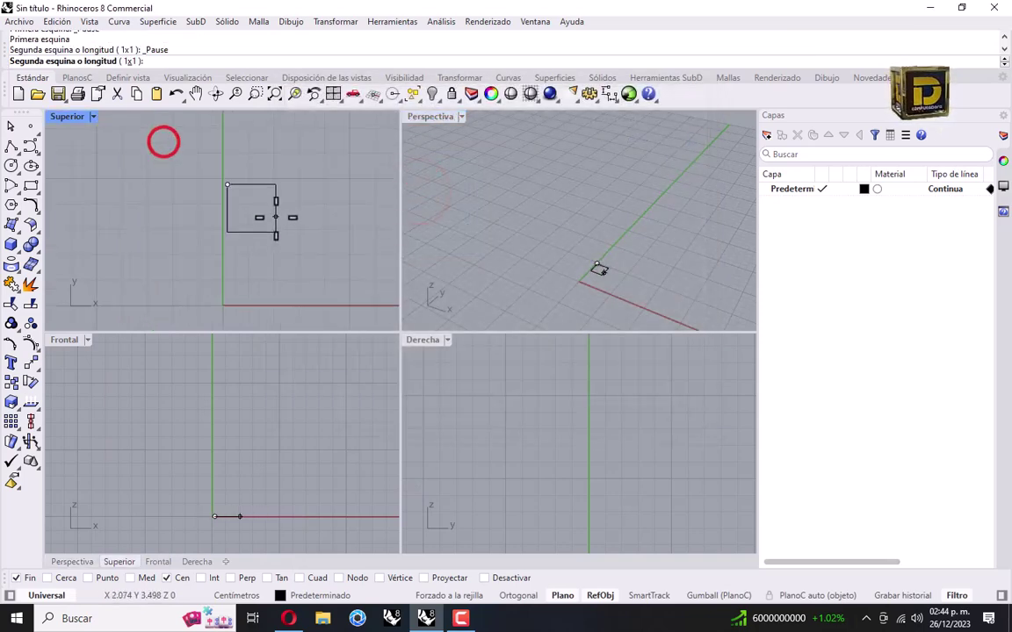
{"action": "left_click", "coordinate": [333, 318]}
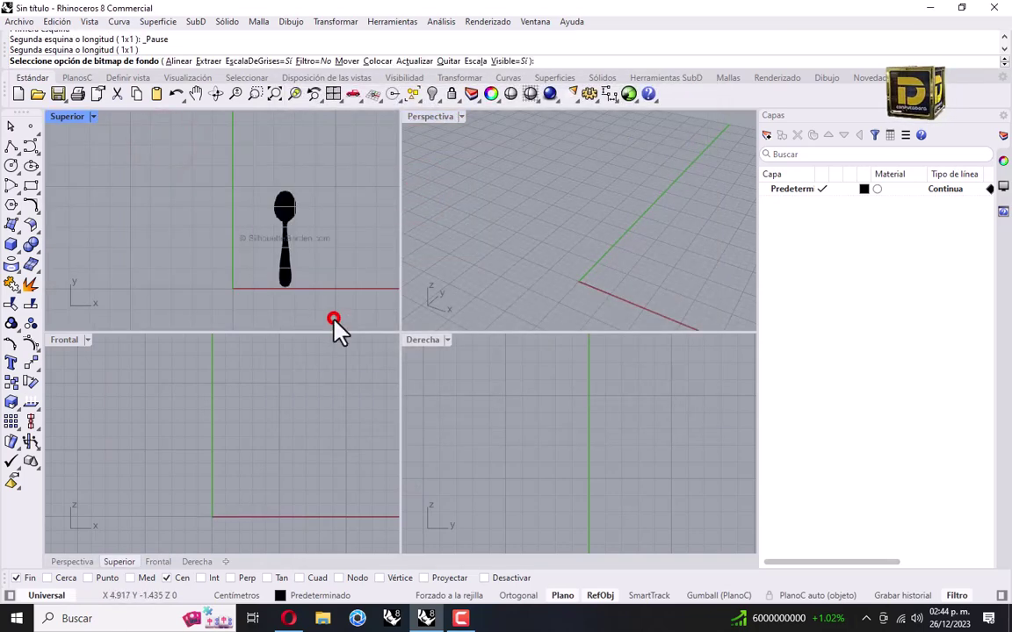
{"action": "scroll", "coordinate": [287, 207], "scroll_direction": "up", "scroll_amount": 6}
{"action": "right_click_drag", "start_coordinate": [284, 209], "coordinate": [248, 228]}
{"action": "right_click", "coordinate": [242, 178]}
- Maximize the Superior view and start a degree 3 control-point curve tracing the left edge of the spoon's bowl down to the neck
{"action": "left_click_drag", "start_coordinate": [242, 235], "coordinate": [161, 218]}
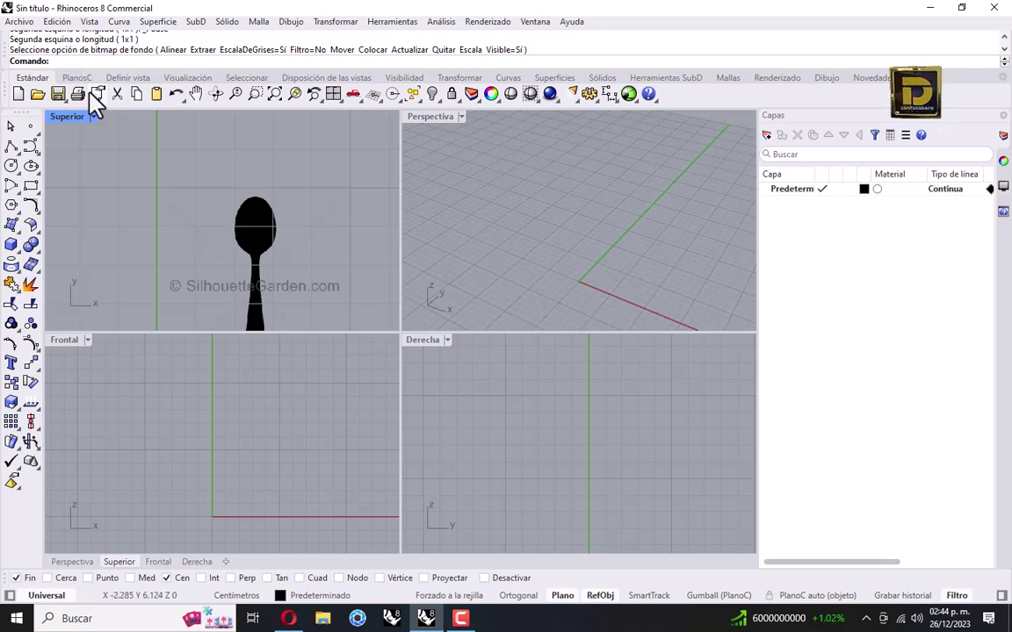
{"action": "right_click_drag", "start_coordinate": [192, 222], "coordinate": [202, 192]}
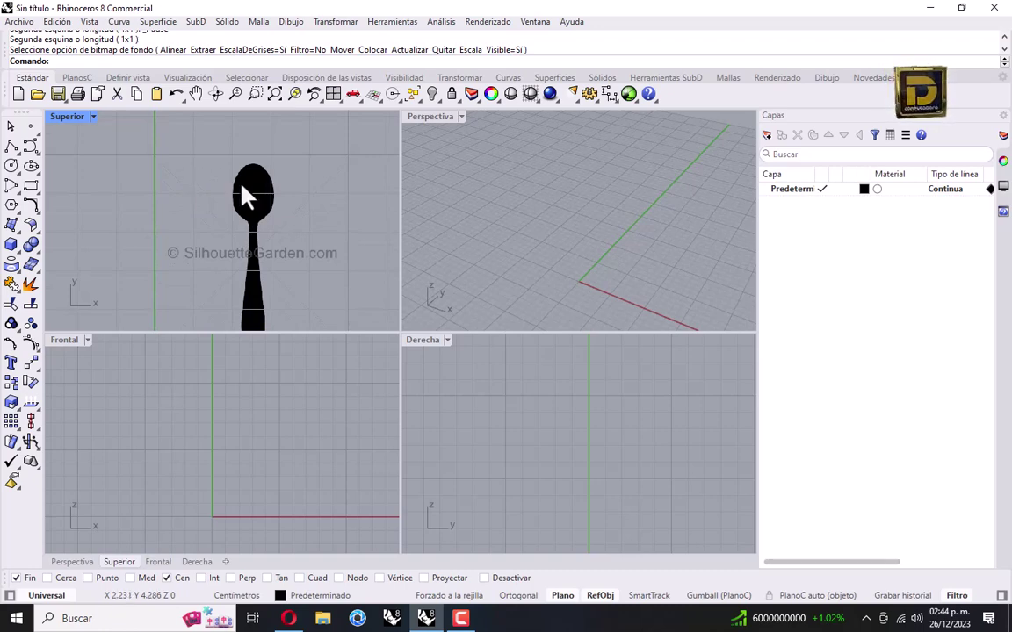
{"action": "scroll", "coordinate": [244, 163], "scroll_direction": "down", "scroll_amount": 2}
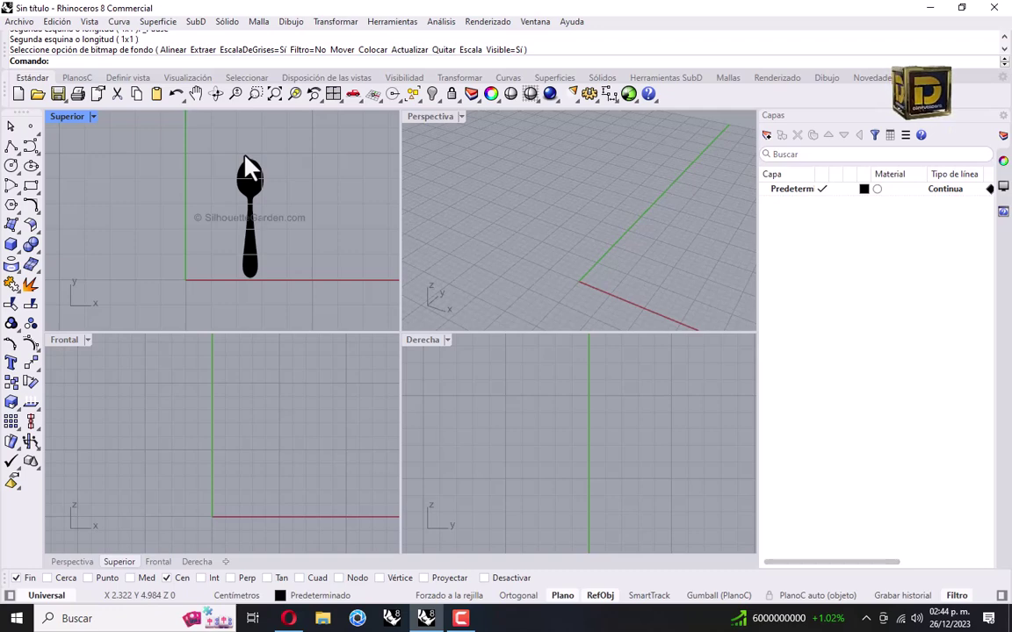
{"action": "scroll", "coordinate": [246, 162], "scroll_direction": "up", "scroll_amount": 3}
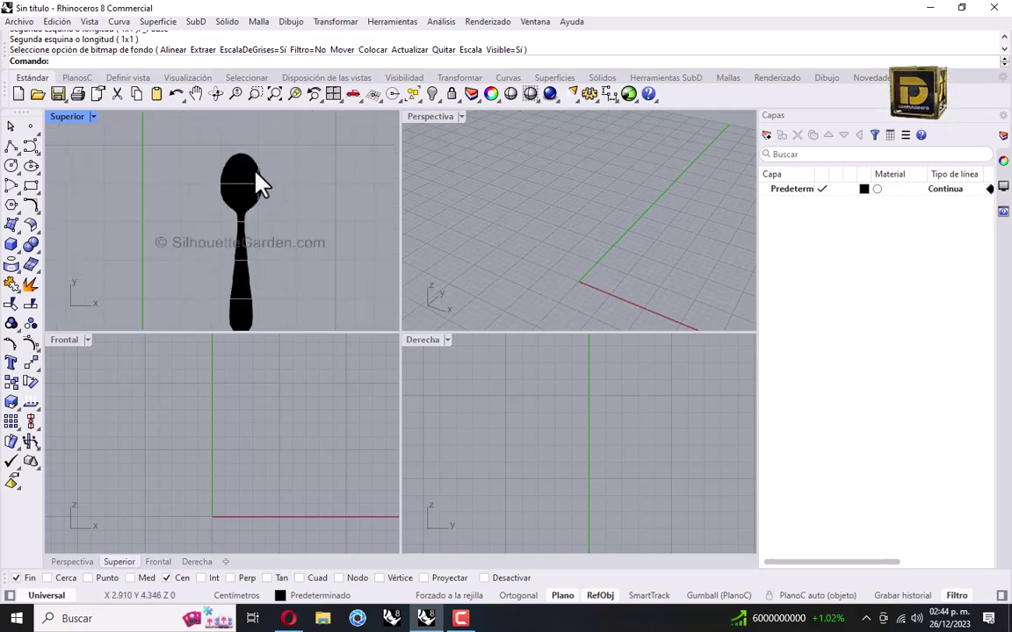
{"action": "left_click", "coordinate": [31, 146]}
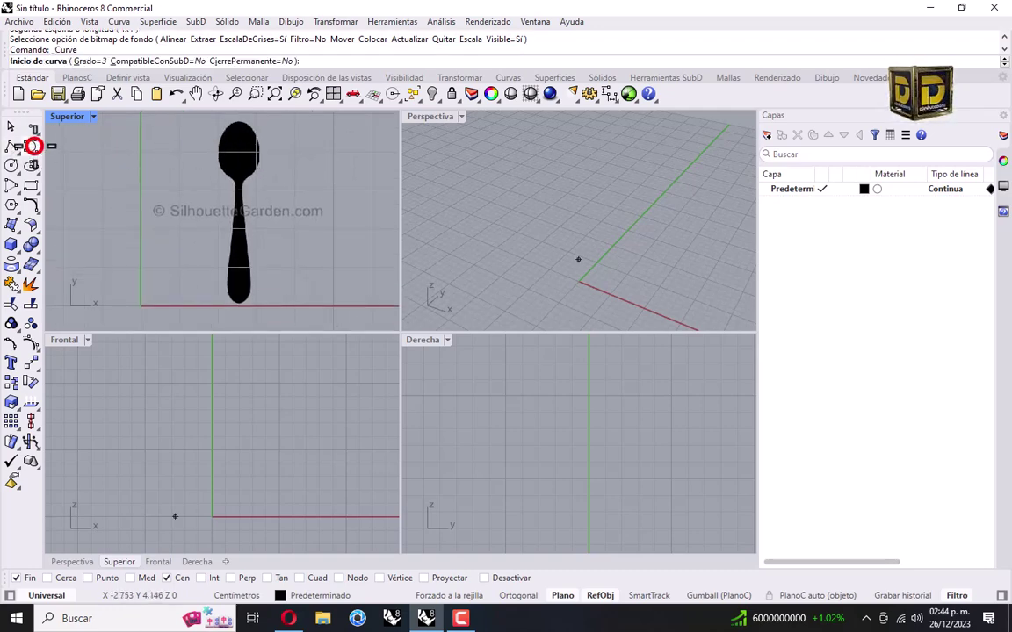
{"action": "double_click", "coordinate": [68, 117]}
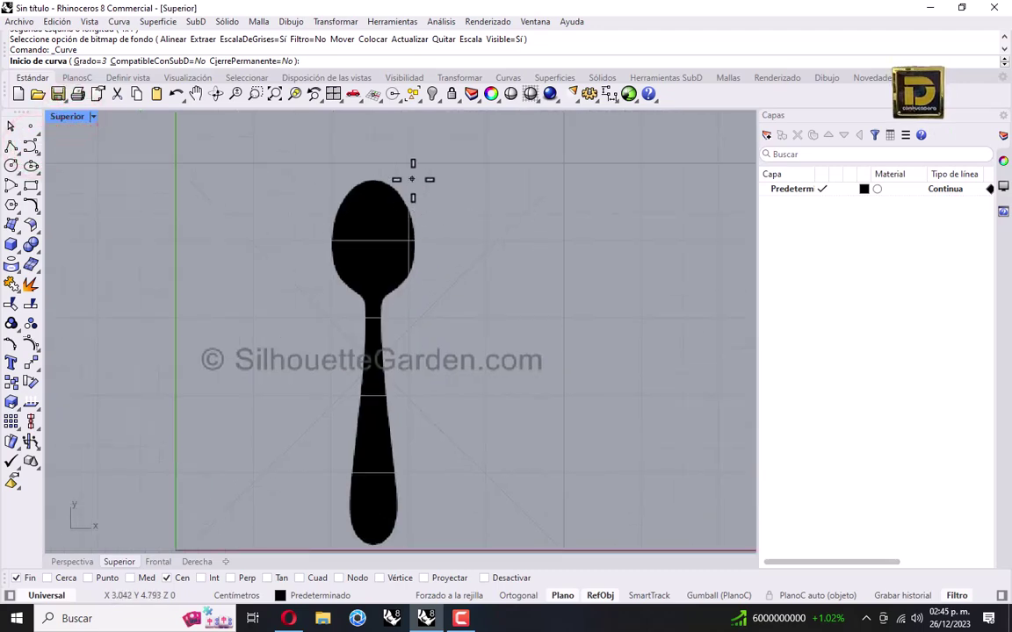
{"action": "left_click", "coordinate": [367, 180]}
{"action": "left_click", "coordinate": [337, 204]}
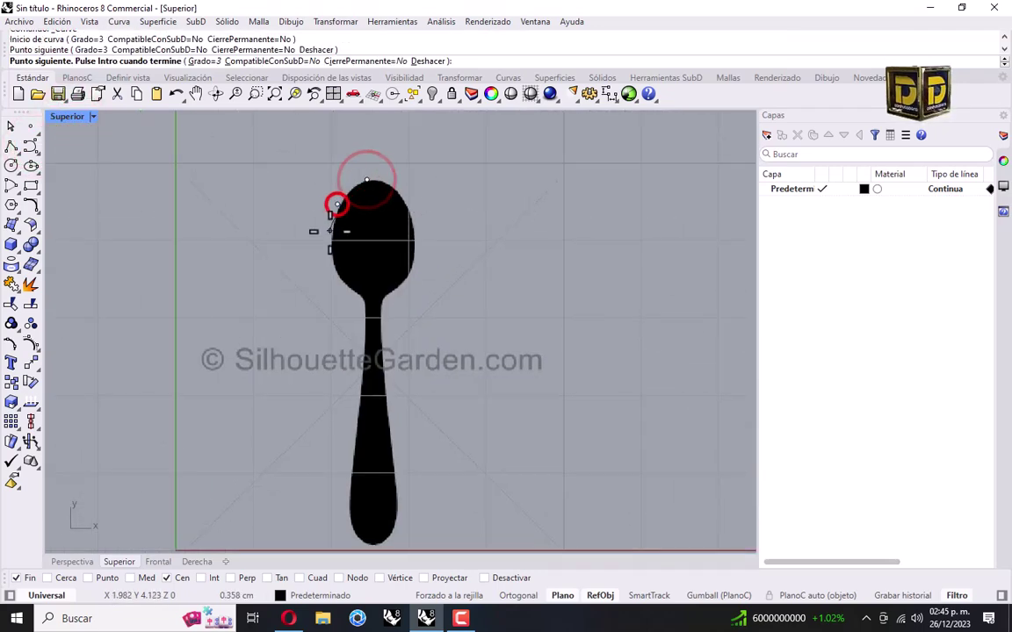
{"action": "left_click", "coordinate": [330, 234]}
{"action": "left_click", "coordinate": [333, 271]}
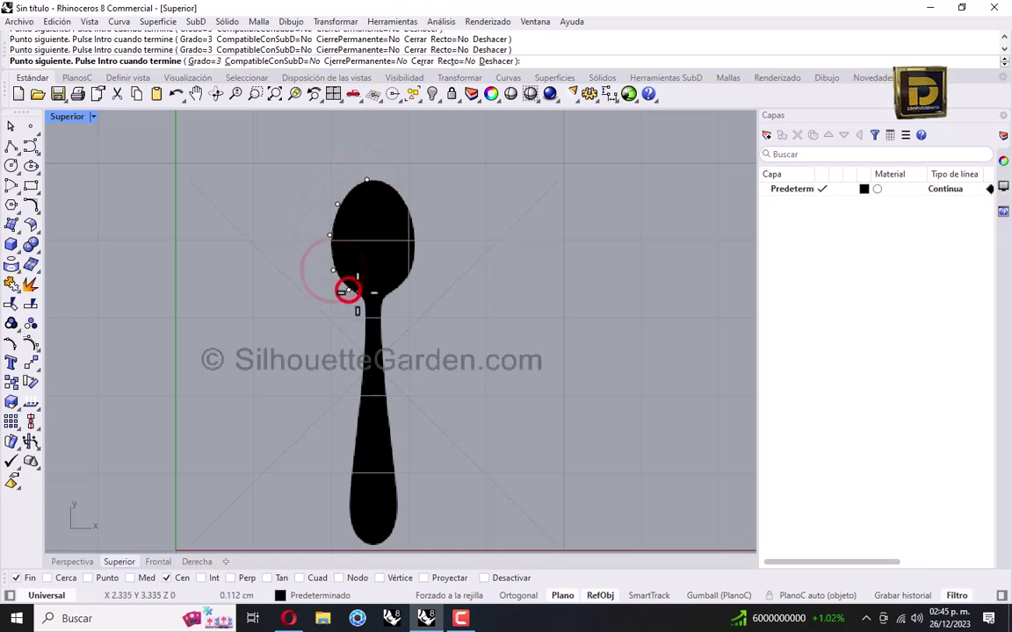
{"action": "scroll", "coordinate": [346, 289], "scroll_direction": "up", "scroll_amount": 2}
{"action": "left_click", "coordinate": [349, 289]}
{"action": "left_click", "coordinate": [364, 297]}
{"action": "left_click", "coordinate": [365, 313]}
- Continue the curve down the left side of the handle, around its rounded end and onto its right side
{"action": "right_click_drag", "start_coordinate": [368, 402], "coordinate": [367, 238]}
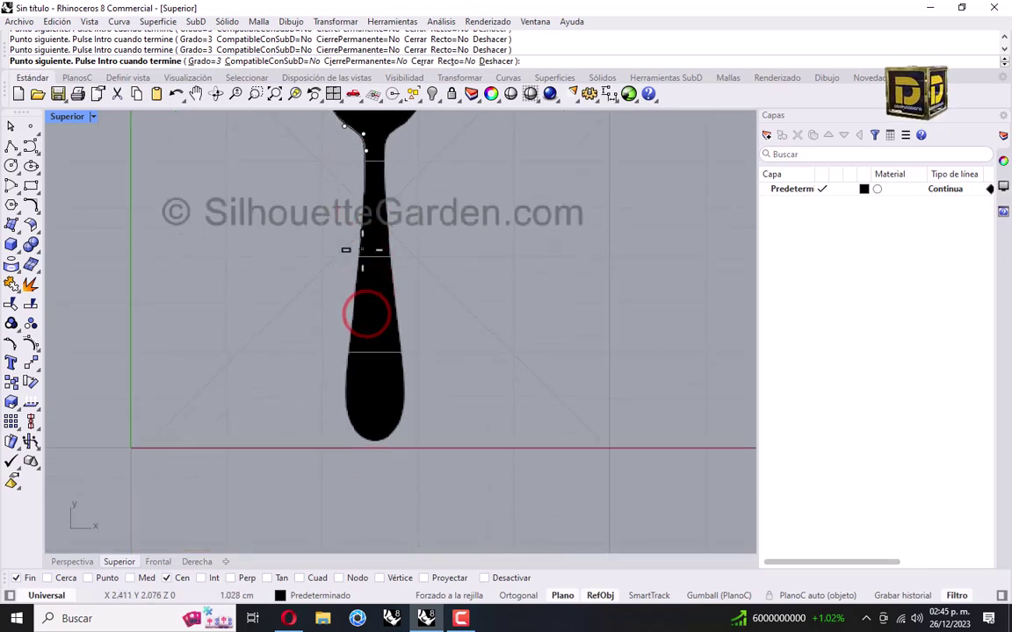
{"action": "left_click", "coordinate": [345, 383]}
{"action": "left_click", "coordinate": [345, 410]}
{"action": "left_click", "coordinate": [359, 439]}
{"action": "left_click", "coordinate": [375, 440]}
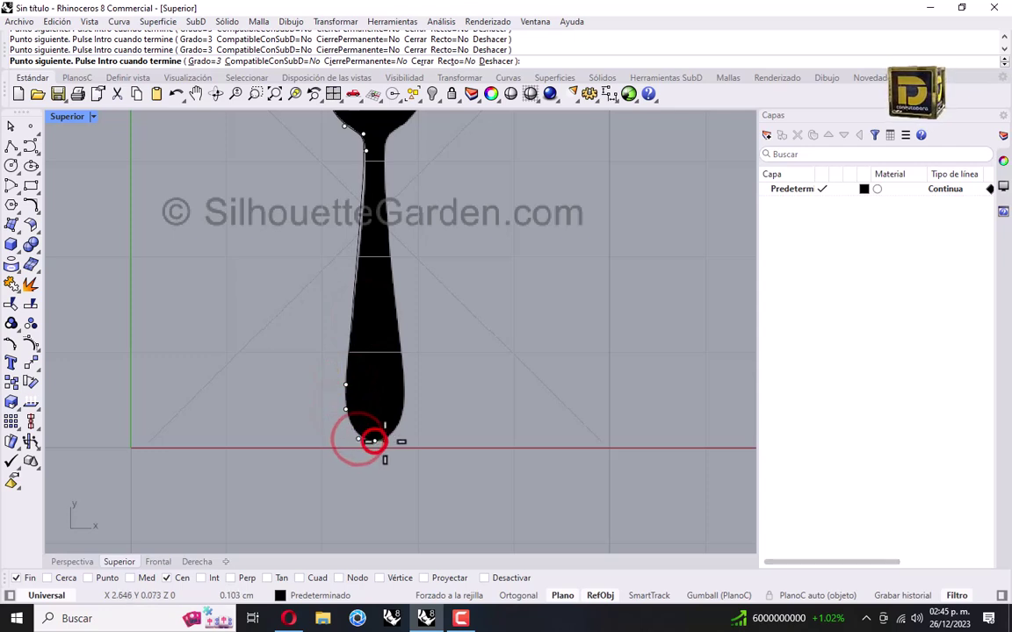
{"action": "left_click", "coordinate": [391, 437]}
{"action": "left_click", "coordinate": [400, 415]}
{"action": "left_click", "coordinate": [401, 368]}
- Continue the curve up the handle's right side and through the neck to the base of the bowl
{"action": "key", "text": "Up"}
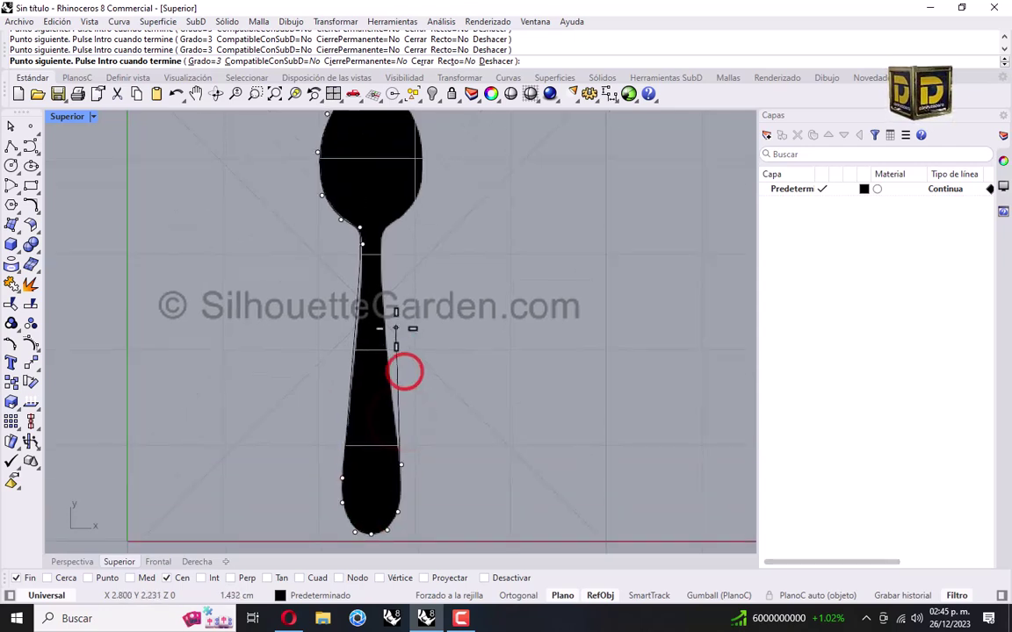
{"action": "left_click", "coordinate": [380, 278]}
{"action": "scroll", "coordinate": [380, 278], "scroll_direction": "up", "scroll_amount": 3}
{"action": "left_click", "coordinate": [382, 246]}
{"action": "left_click", "coordinate": [386, 225]}
{"action": "left_click", "coordinate": [411, 204]}
- Trace the right side and tip of the bowl and close the curve at its start point
{"action": "right_click_drag", "start_coordinate": [452, 170], "coordinate": [387, 346]}
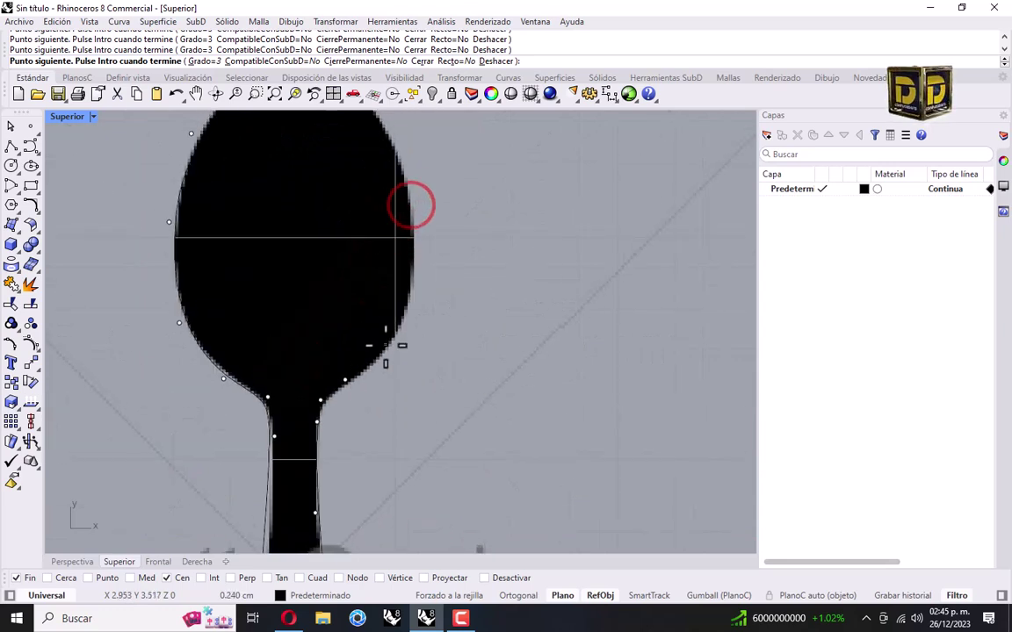
{"action": "left_click", "coordinate": [397, 332]}
{"action": "left_click", "coordinate": [418, 260]}
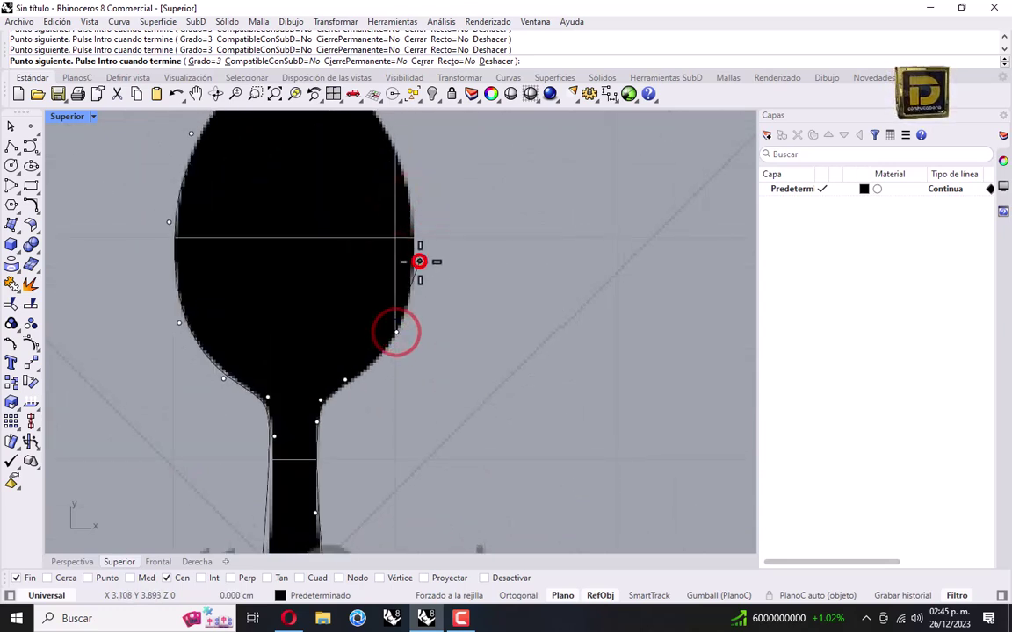
{"action": "key", "text": "Up"}
{"action": "left_click", "coordinate": [411, 318]}
{"action": "left_click", "coordinate": [380, 243]}
{"action": "left_click", "coordinate": [313, 199]}
{"action": "left_click", "coordinate": [291, 202]}
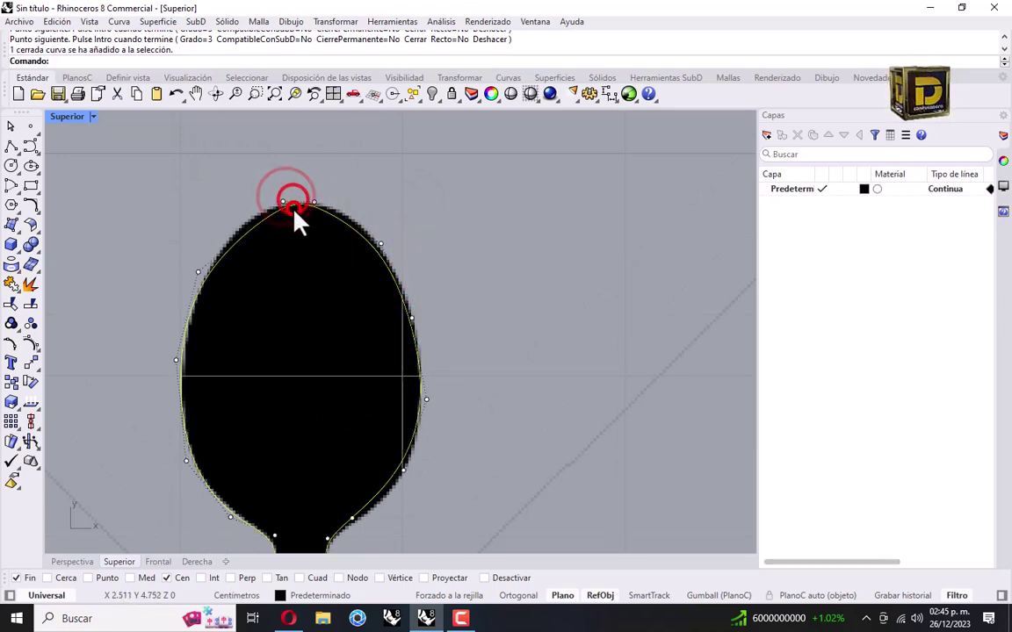
- Adjust the control points around the upper part of the bowl so the curve fits the silhouette
{"action": "scroll", "coordinate": [332, 218], "scroll_direction": "down", "scroll_amount": 2}
{"action": "scroll", "coordinate": [250, 234], "scroll_direction": "up", "scroll_amount": 4}
{"action": "left_click_drag", "start_coordinate": [240, 255], "coordinate": [265, 212]}
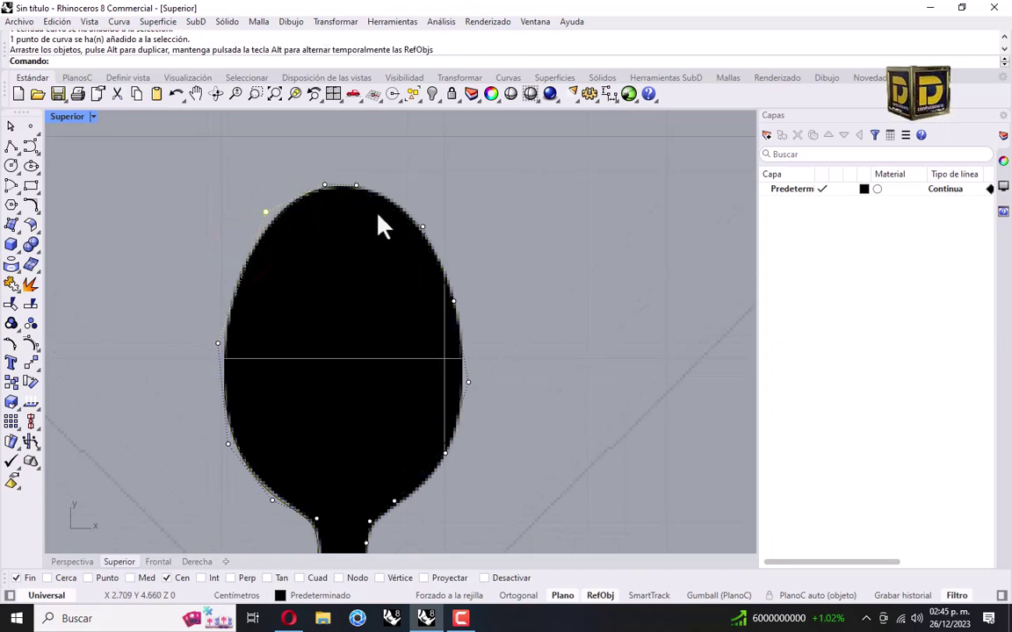
{"action": "double_click", "coordinate": [422, 228]}
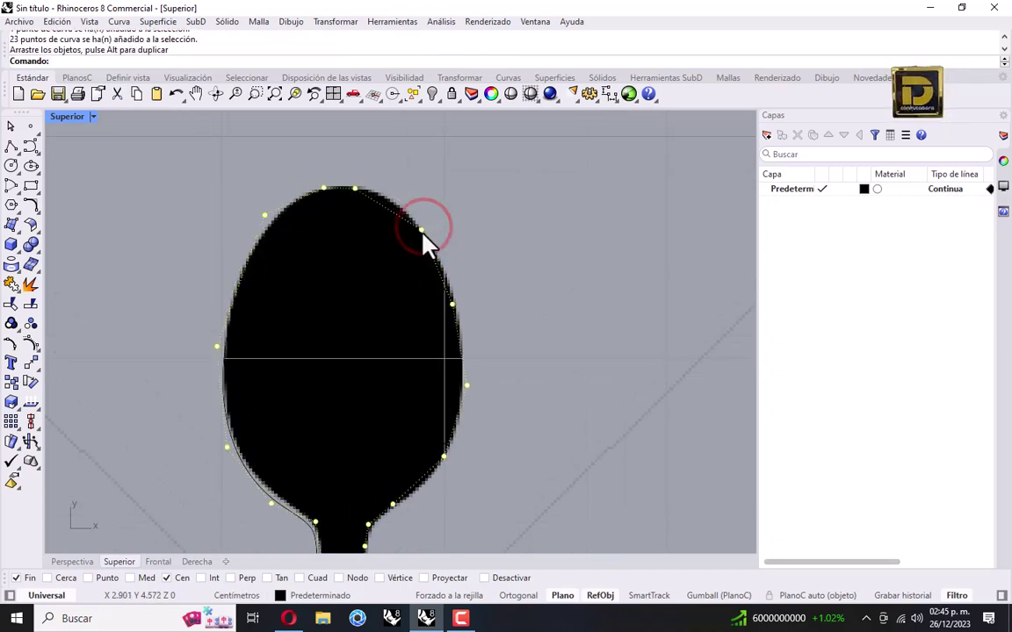
{"action": "key", "text": "ctrl+z"}
{"action": "left_click", "coordinate": [443, 223]}
- Move the closed spoon curve off the background image to the empty area on its right and deselect it
{"action": "left_click_drag", "start_coordinate": [421, 229], "coordinate": [599, 193]}
{"action": "key", "text": "Escape"}
{"action": "key", "text": "Escape"}
{"action": "scroll", "coordinate": [430, 239], "scroll_direction": "down", "scroll_amount": 2}
{"action": "scroll", "coordinate": [419, 238], "scroll_direction": "down", "scroll_amount": 8}
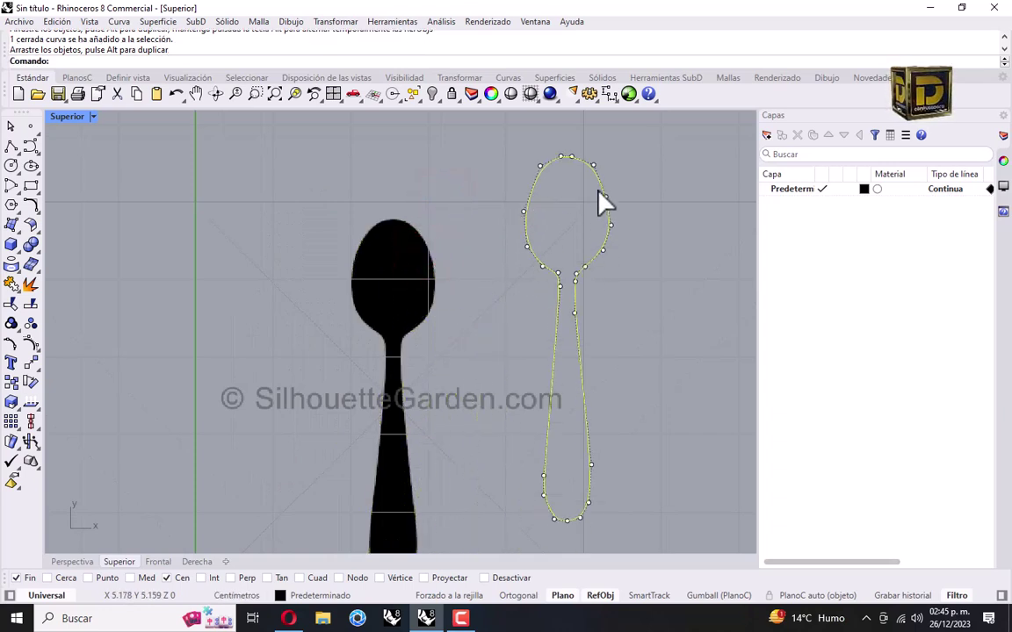
{"action": "left_click", "coordinate": [633, 282]}
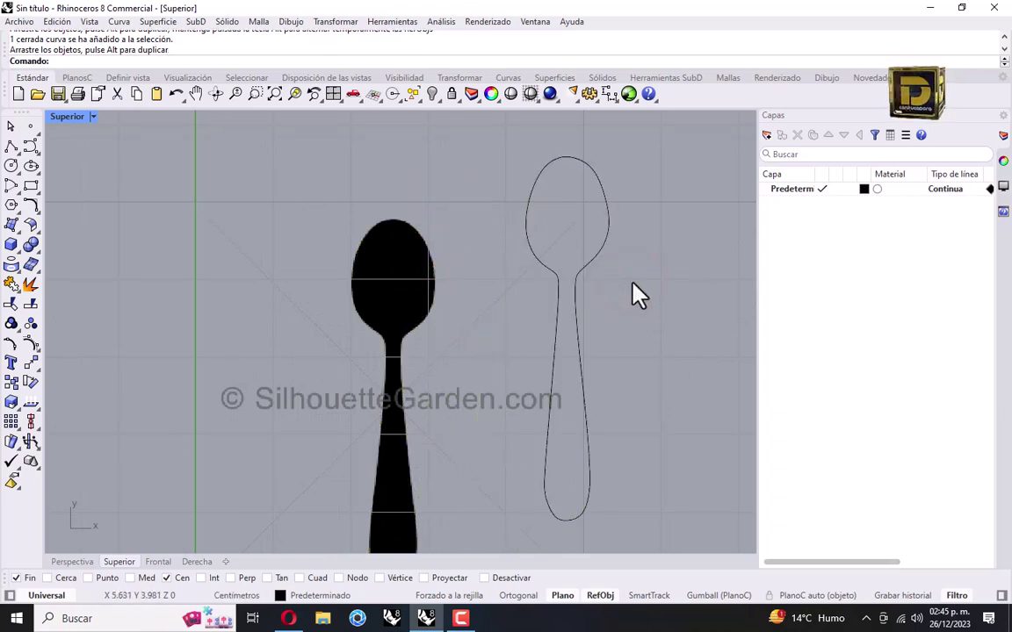
- Fill the closed spoon curve with a planar surface using PlanarSrf, run twice on the same outline
{"action": "left_click", "coordinate": [580, 267]}
{"action": "type", "text": "_OKA"}
{"action": "key", "text": "BackSpace"}
{"action": "key", "text": "BackSpace"}
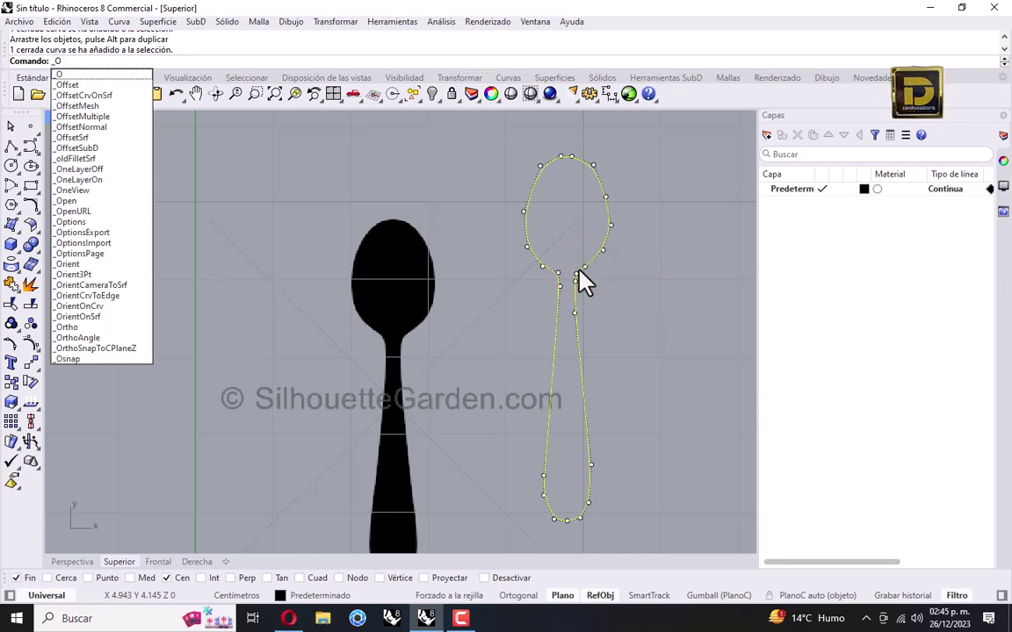
{"action": "key", "text": "BackSpace"}
{"action": "type", "text": "P"}
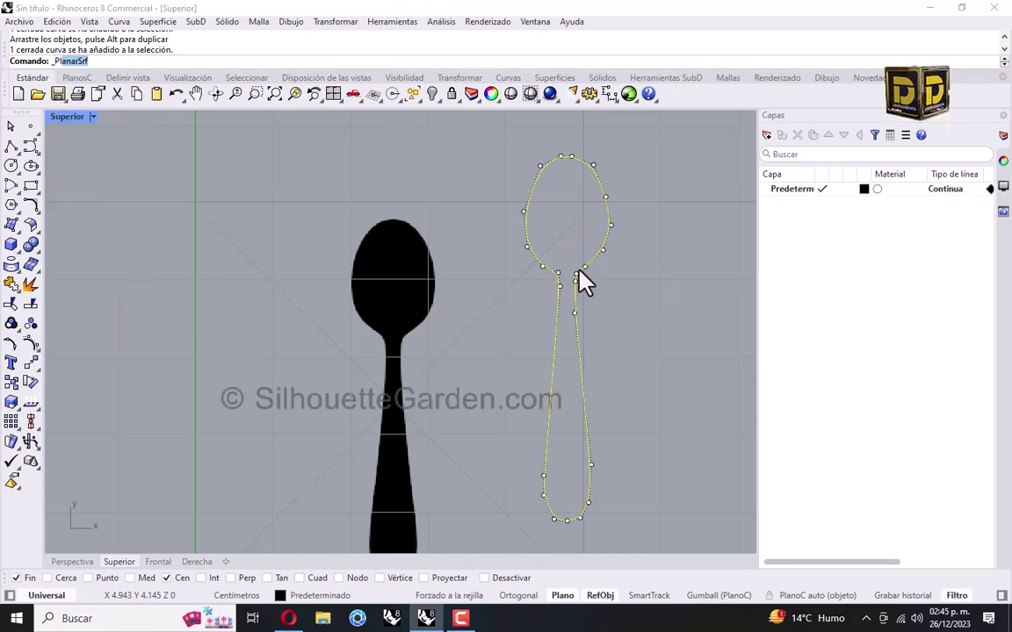
{"action": "type", "text": "l"}
{"action": "key", "text": "Return"}
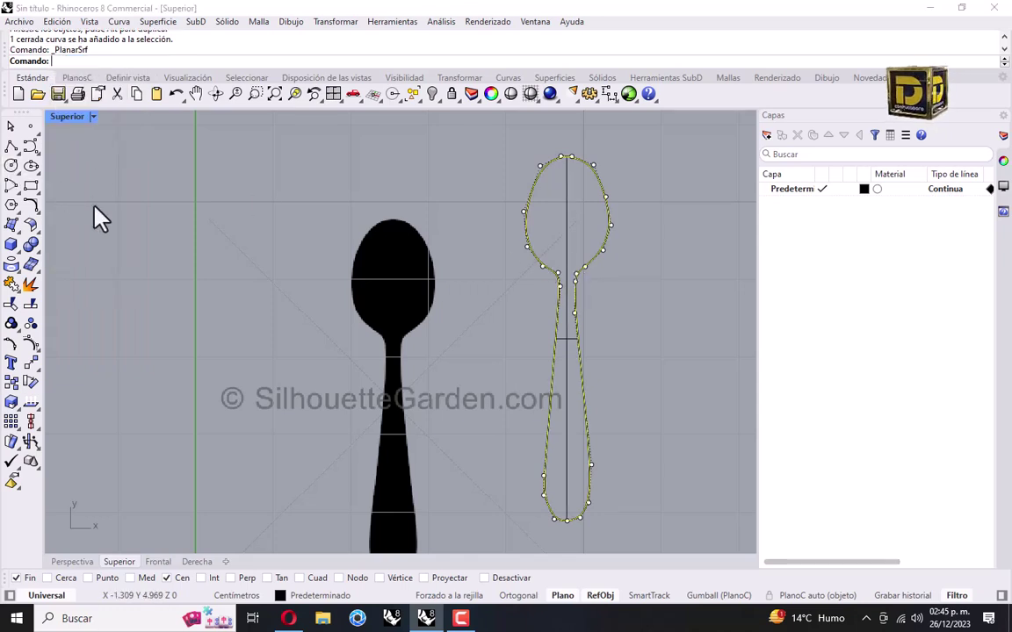
{"action": "key", "text": "Return"}
{"action": "left_click", "coordinate": [400, 227]}
- Switch the Superior view to the Sombreado display mode
{"action": "right_click_drag", "start_coordinate": [556, 262], "coordinate": [445, 256]}
{"action": "left_click", "coordinate": [93, 117]}
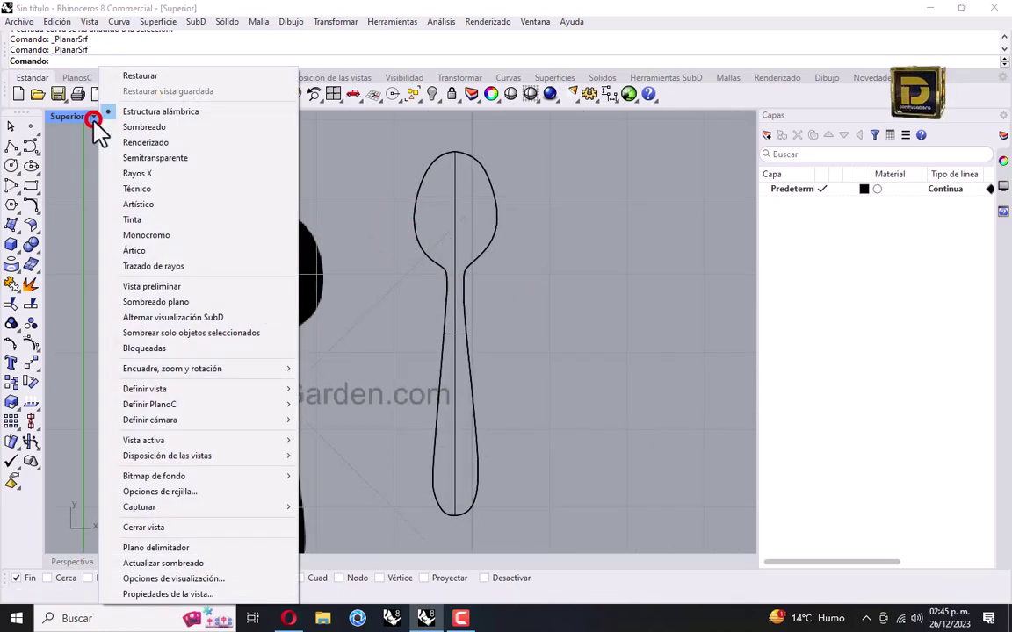
{"action": "left_click", "coordinate": [147, 129]}
- Select one of the overlapping planar spoon surfaces and delete it
{"action": "left_click", "coordinate": [466, 208]}
{"action": "left_click", "coordinate": [549, 211]}
{"action": "left_click", "coordinate": [435, 208]}
{"action": "left_click", "coordinate": [481, 256]}
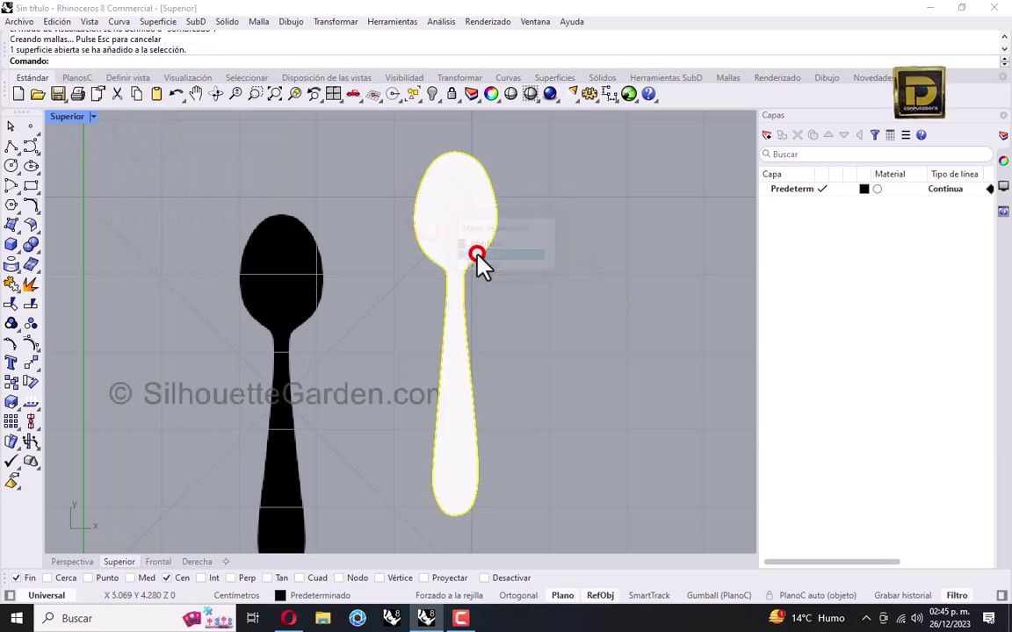
{"action": "key", "text": "Delete"}
{"action": "left_click", "coordinate": [466, 228]}
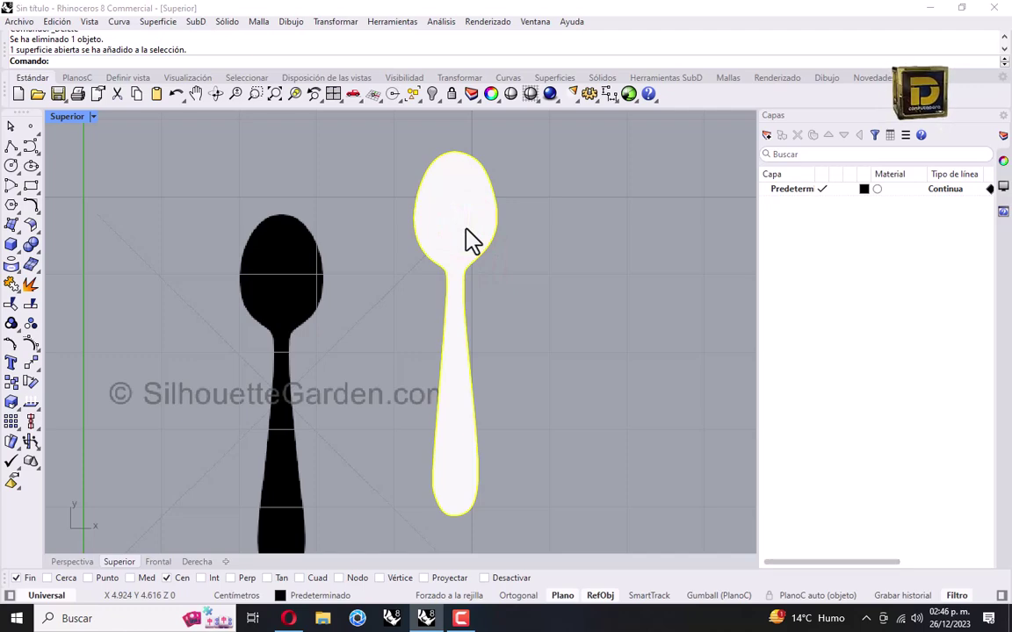
{"action": "type", "text": "ebUl"}
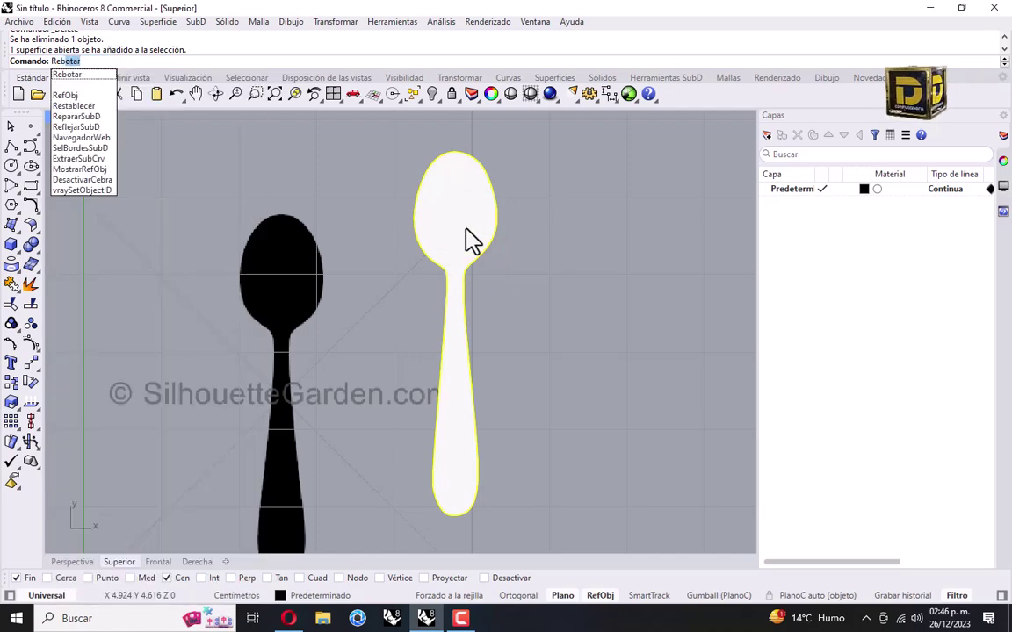
{"action": "key", "text": "Escape"}
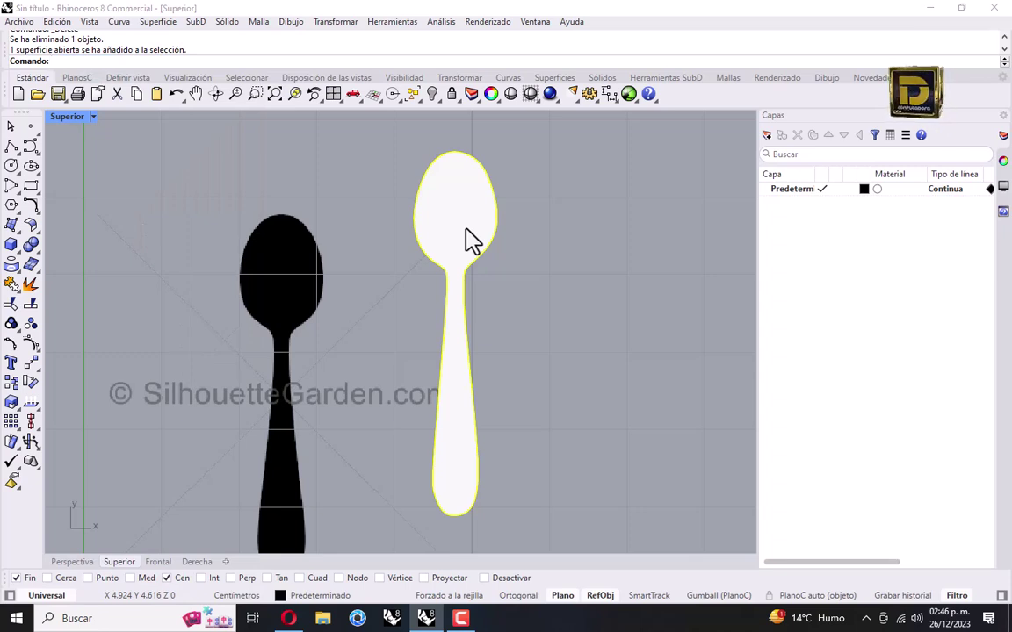
- Rebuild the planar spoon surface with 10 points in U and 10 in V, deleting the original and retrimming it
{"action": "key", "text": "Return"}
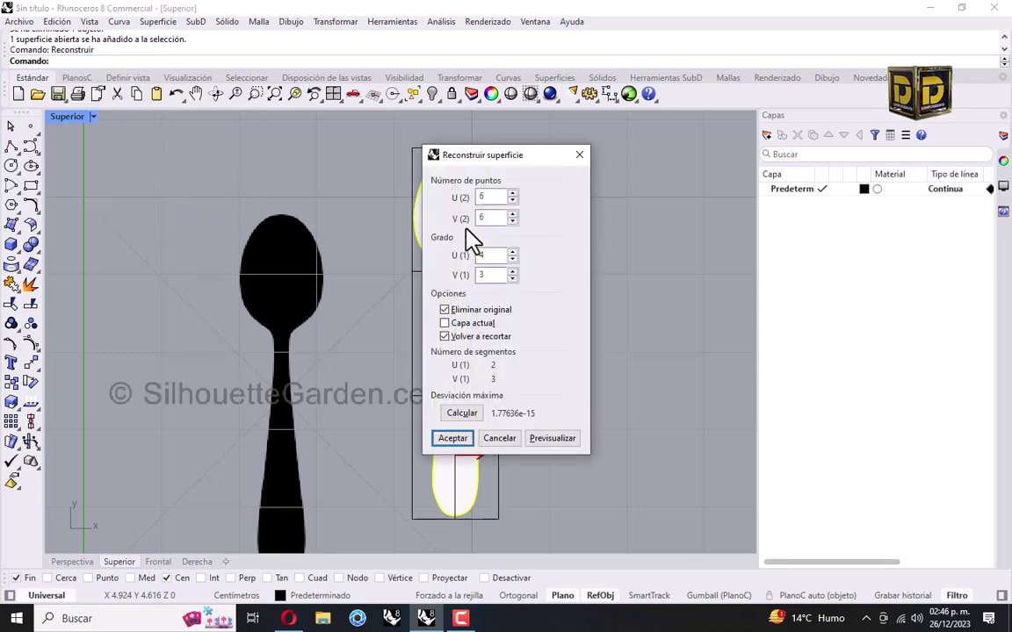
{"action": "left_click_drag", "start_coordinate": [498, 158], "coordinate": [625, 158]}
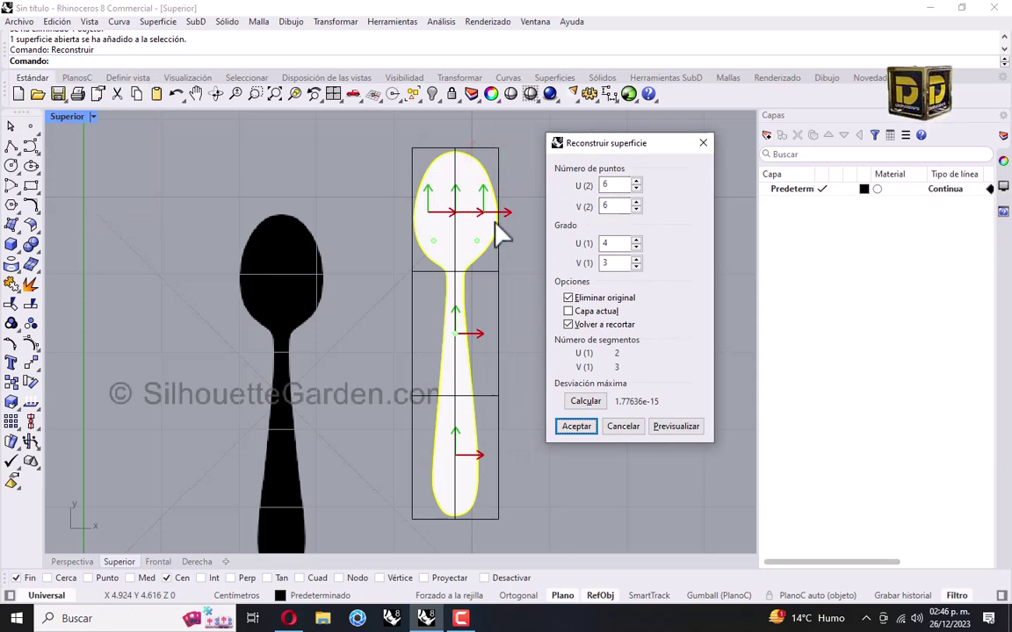
{"action": "double_click", "coordinate": [612, 184]}
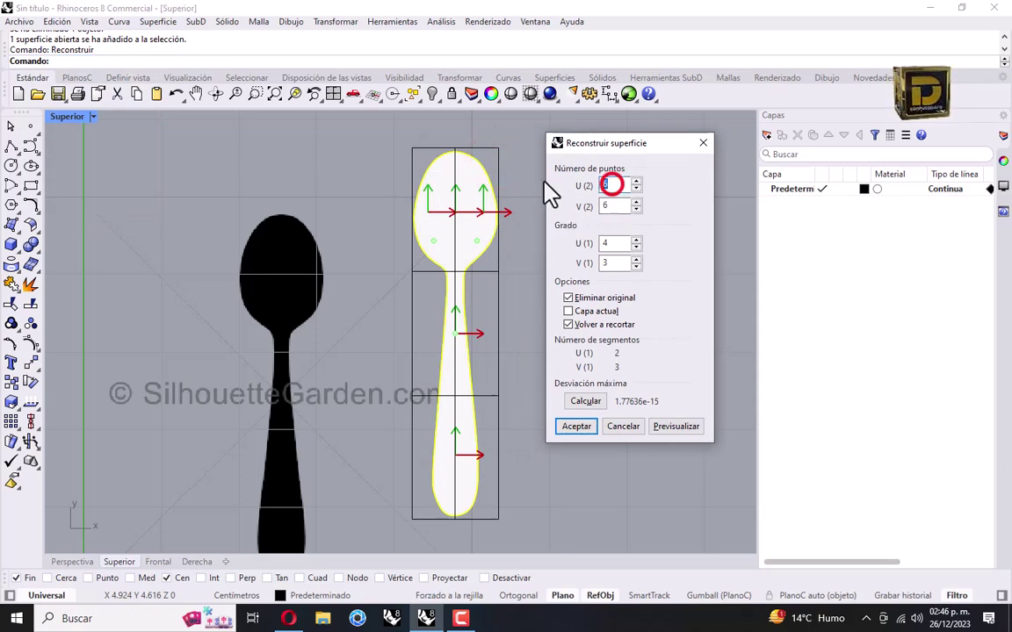
{"action": "type", "text": "10"}
{"action": "double_click", "coordinate": [612, 205]}
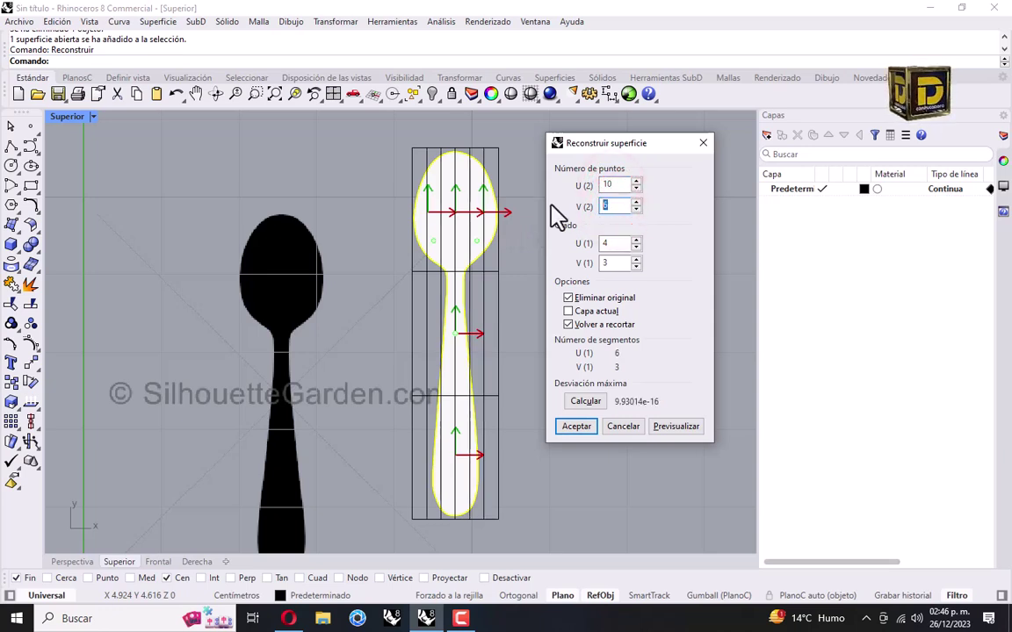
{"action": "double_click", "coordinate": [610, 205]}
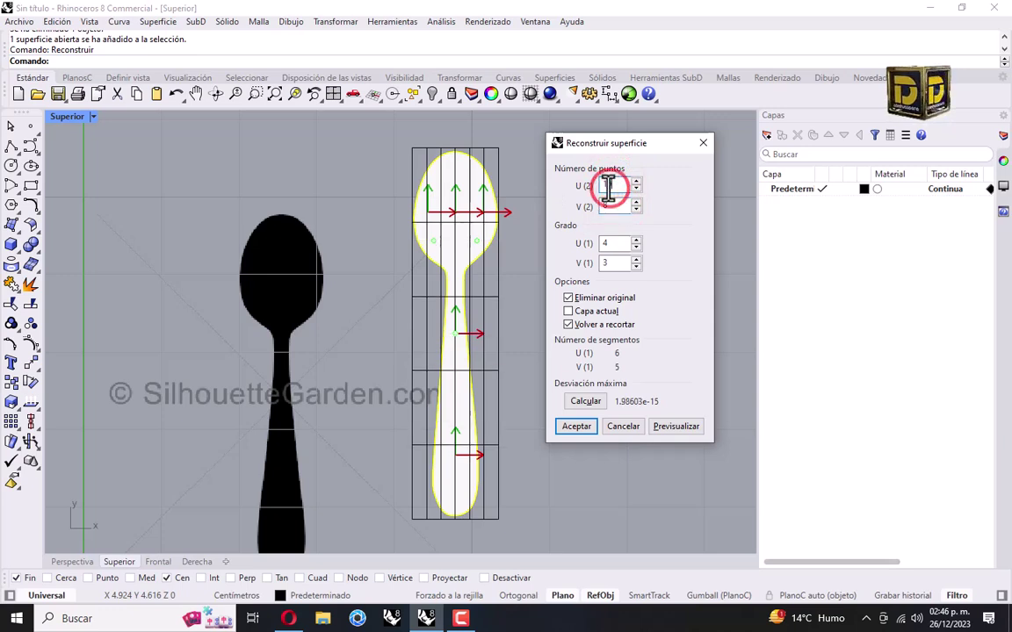
{"action": "double_click", "coordinate": [615, 206]}
{"action": "type", "text": "10"}
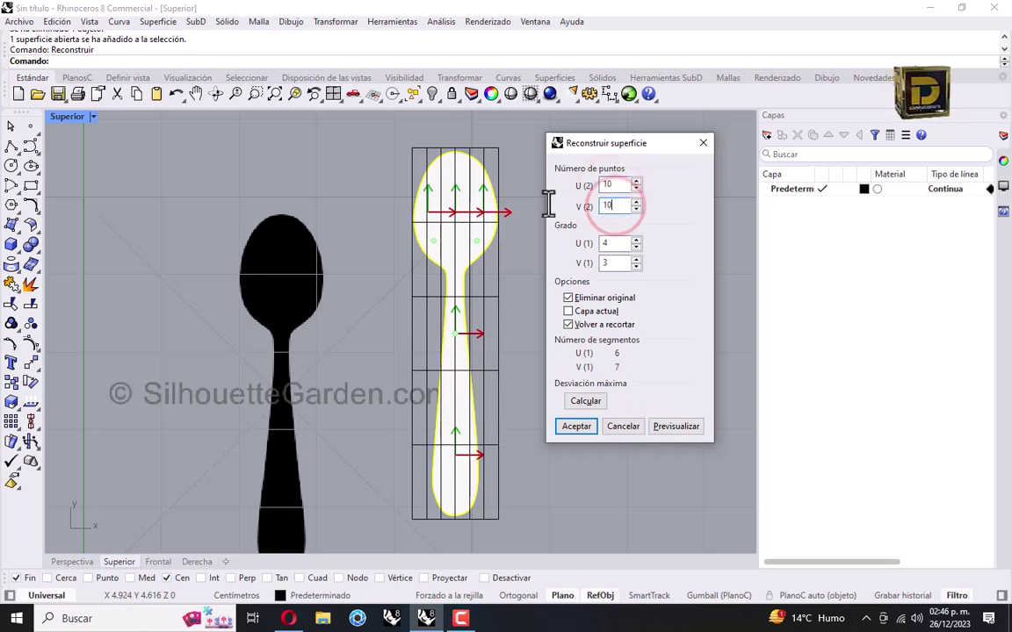
{"action": "left_click", "coordinate": [607, 184]}
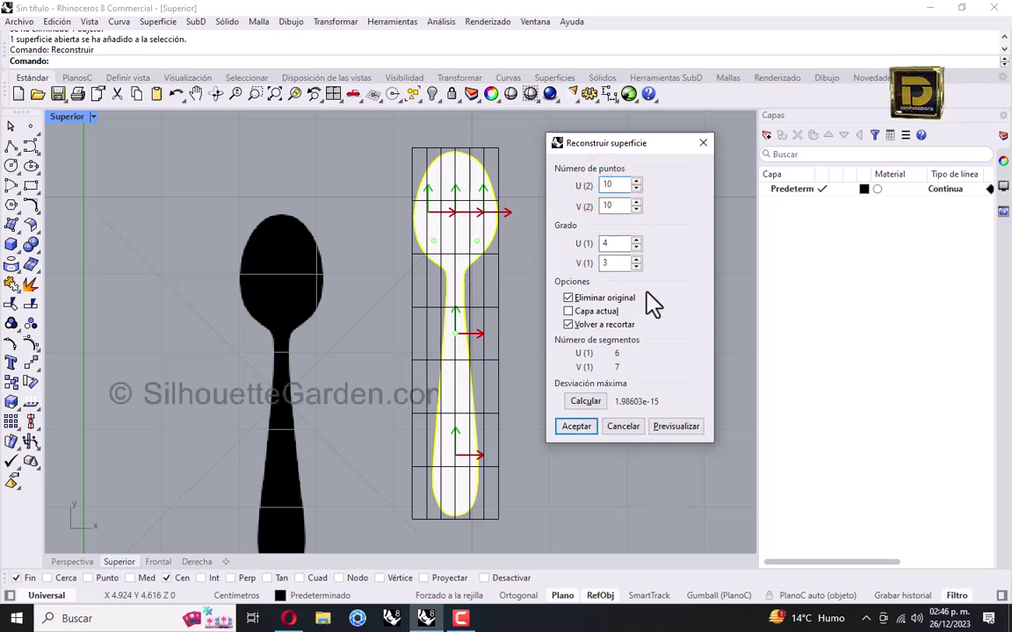
{"action": "left_click", "coordinate": [577, 428]}
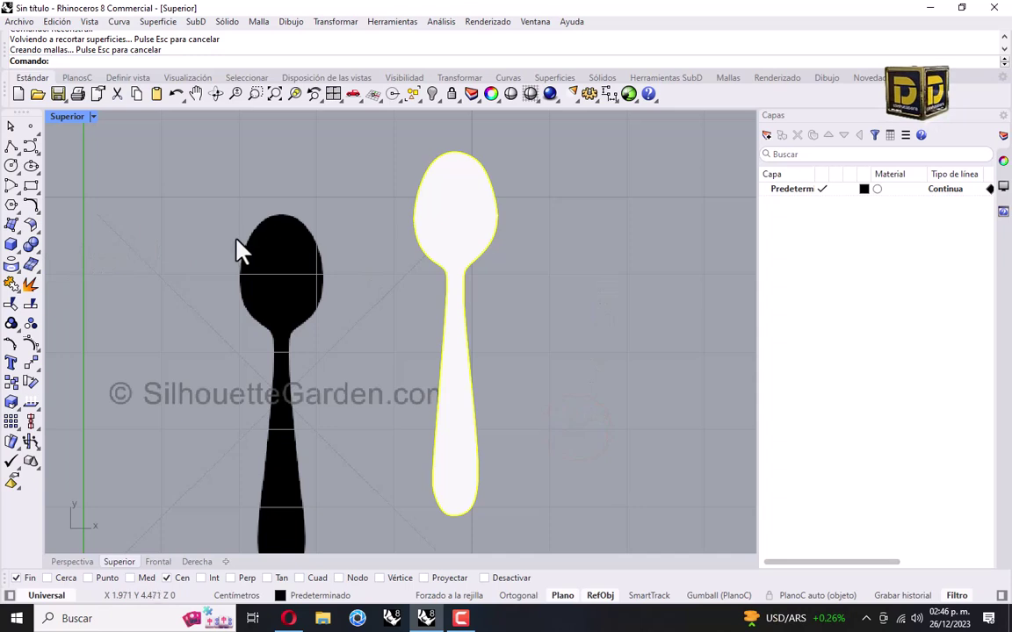
- Turn on the rebuilt spoon surface's control points and restore the four-viewport layout
{"action": "left_click", "coordinate": [31, 345]}
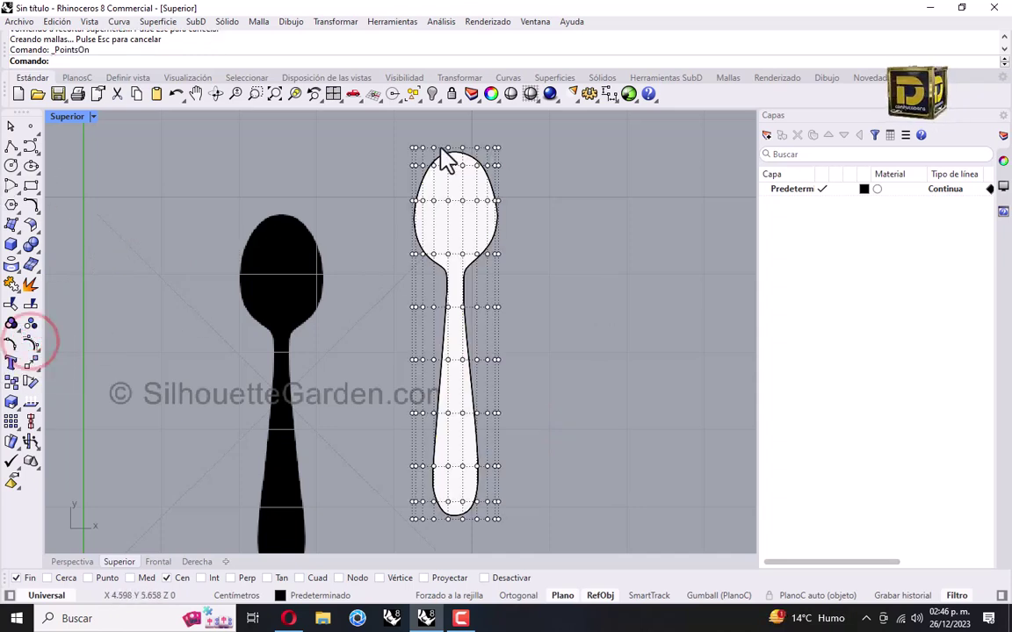
{"action": "double_click", "coordinate": [66, 117]}
{"action": "left_click", "coordinate": [565, 418]}
- Select the five rows of control points on the handle half in the Superior view and raise them vertically in the Derecha view
{"action": "scroll", "coordinate": [584, 497], "scroll_direction": "up", "scroll_amount": 8}
{"action": "right_click_drag", "start_coordinate": [267, 251], "coordinate": [291, 200]}
{"action": "left_click_drag", "start_coordinate": [231, 170], "coordinate": [347, 293]}
{"action": "right_click_drag", "start_coordinate": [663, 425], "coordinate": [673, 435]}
{"action": "scroll", "coordinate": [580, 406], "scroll_direction": "up", "scroll_amount": 6}
{"action": "mouse_move", "coordinate": [563, 392]}
{"action": "left_mouse_down"}
{"action": "mouse_move", "coordinate": [563, 367]}
{"action": "mouse_move", "coordinate": [563, 381]}
{"action": "left_mouse_up"}
{"action": "scroll", "coordinate": [615, 379], "scroll_direction": "up", "scroll_amount": 8}
{"action": "left_click", "coordinate": [606, 376]}
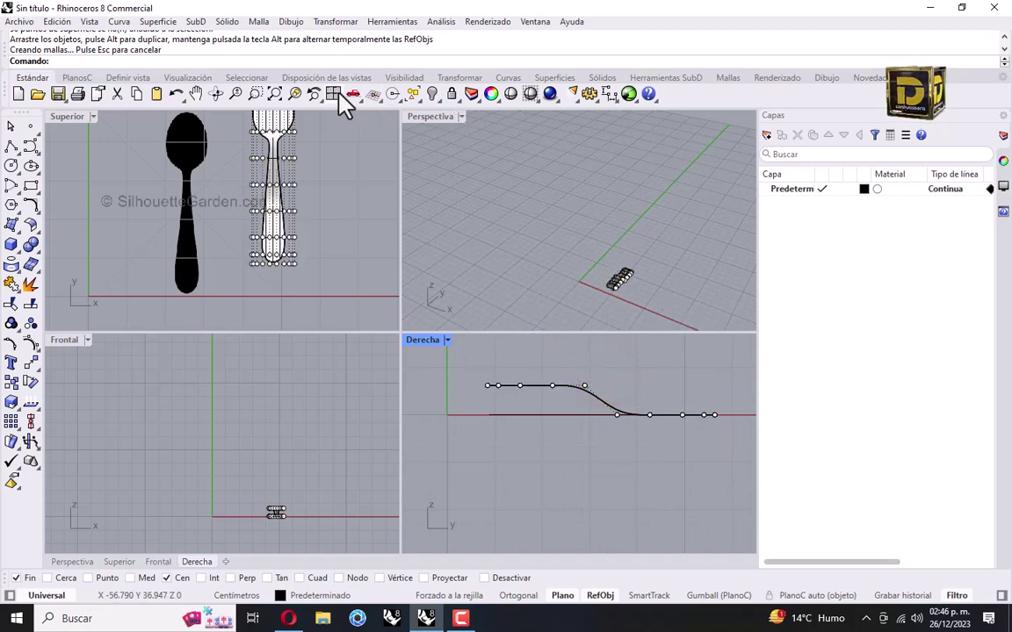
- Raise the control point row between the raised handle and the bowl in the Derecha view to soften the neck's slope
{"action": "right_click", "coordinate": [275, 95]}
{"action": "right_click_drag", "start_coordinate": [668, 226], "coordinate": [531, 203]}
{"action": "left_click_drag", "start_coordinate": [582, 401], "coordinate": [627, 523]}
{"action": "left_click_drag", "start_coordinate": [594, 463], "coordinate": [599, 431]}
{"action": "right_click_drag", "start_coordinate": [575, 184], "coordinate": [598, 226]}
{"action": "scroll", "coordinate": [593, 228], "scroll_direction": "up", "scroll_amount": 8}
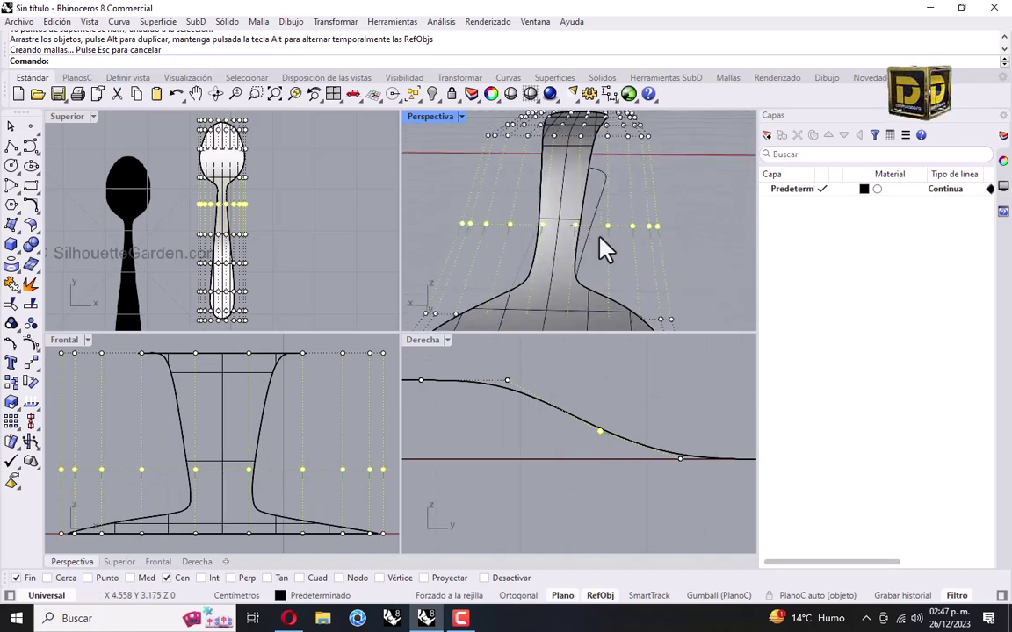
- Select the two central control points of the neck row and lower them slightly in the Derecha view
{"action": "left_click", "coordinate": [569, 226]}
{"action": "left_click_drag", "start_coordinate": [527, 210], "coordinate": [605, 253]}
{"action": "scroll", "coordinate": [593, 422], "scroll_direction": "up", "scroll_amount": 2}
{"action": "left_click_drag", "start_coordinate": [595, 435], "coordinate": [595, 446]}
{"action": "right_click_drag", "start_coordinate": [602, 202], "coordinate": [605, 301]}
{"action": "left_click", "coordinate": [608, 287]}
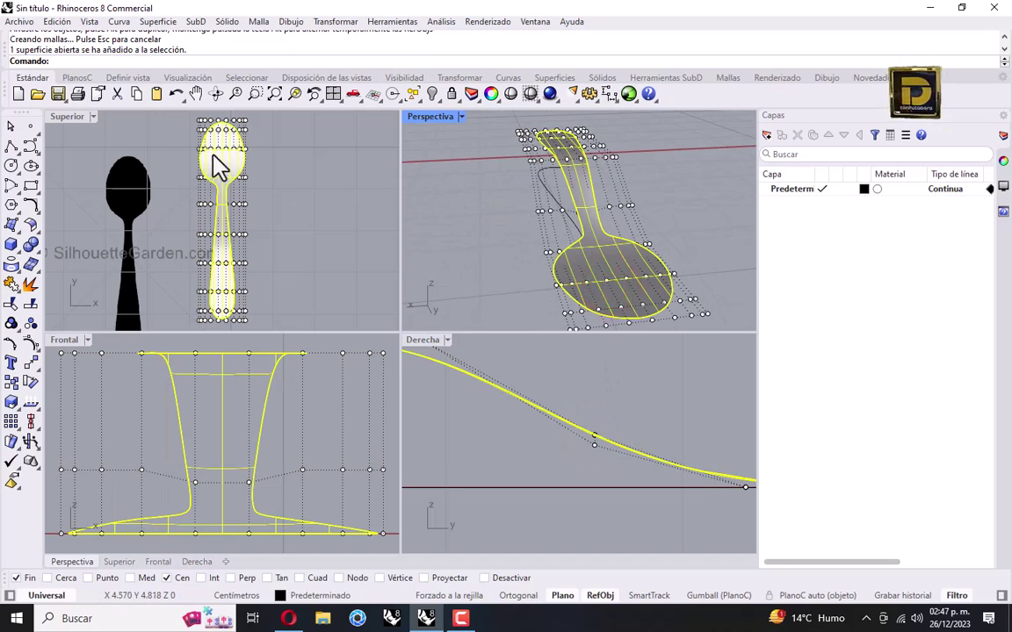
- Deselect the spoon surface and switch the Superior view to the Estructura alámbrica display mode
{"action": "left_click", "coordinate": [171, 151]}
{"action": "scroll", "coordinate": [192, 150], "scroll_direction": "up", "scroll_amount": 6}
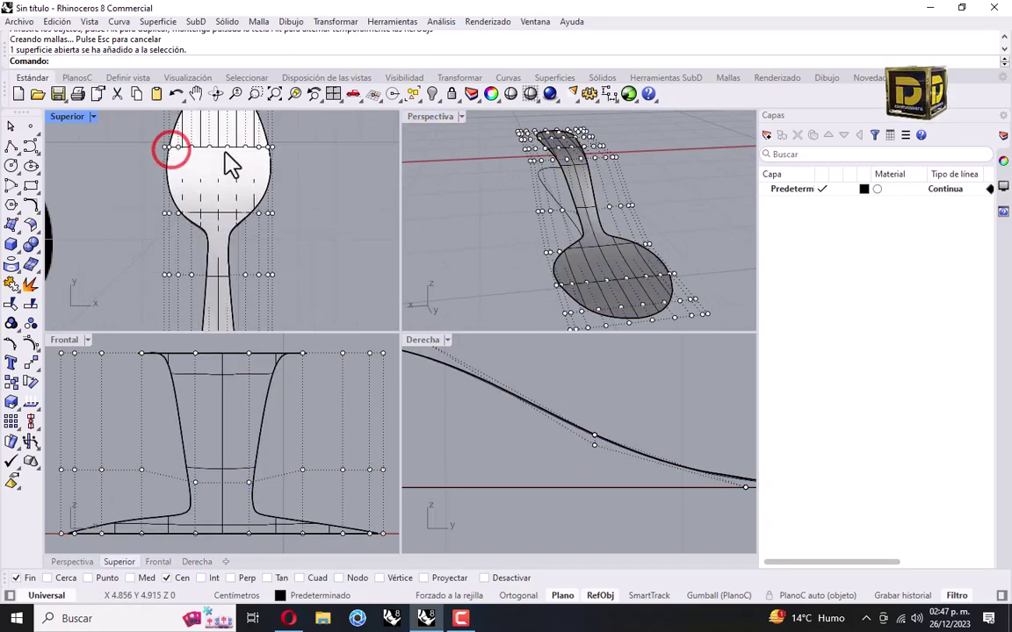
{"action": "left_click", "coordinate": [93, 117]}
{"action": "left_click", "coordinate": [151, 109]}
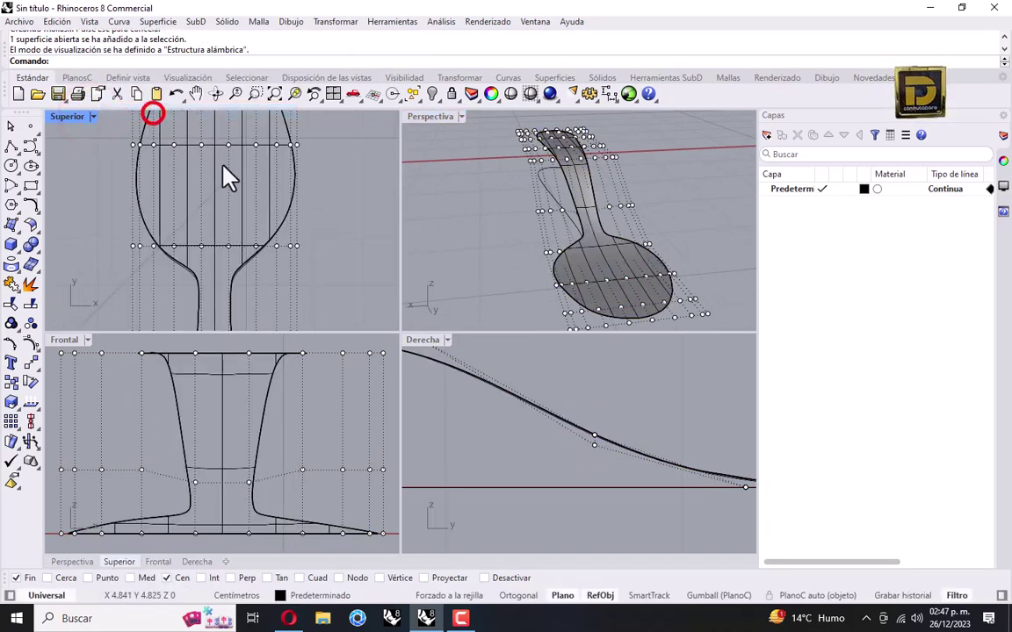
- Select the four central control points of two rows across the bowl and lower them in the Derecha view to hollow it
{"action": "scroll", "coordinate": [211, 200], "scroll_direction": "down", "scroll_amount": 3}
{"action": "left_click_drag", "start_coordinate": [184, 182], "coordinate": [242, 227]}
{"action": "key", "text": "ctrl+z"}
{"action": "left_click", "coordinate": [199, 195]}
{"action": "left_click", "coordinate": [178, 181]}
{"action": "left_click_drag", "start_coordinate": [179, 180], "coordinate": [274, 264]}
{"action": "left_click_drag", "start_coordinate": [183, 290], "coordinate": [280, 327]}
{"action": "key", "text": "ctrl+z"}
{"action": "right_click_drag", "start_coordinate": [676, 465], "coordinate": [562, 413]}
{"action": "left_click_drag", "start_coordinate": [560, 405], "coordinate": [563, 426]}
{"action": "right_click_drag", "start_coordinate": [606, 274], "coordinate": [565, 232]}
{"action": "scroll", "coordinate": [564, 441], "scroll_direction": "up", "scroll_amount": 8}
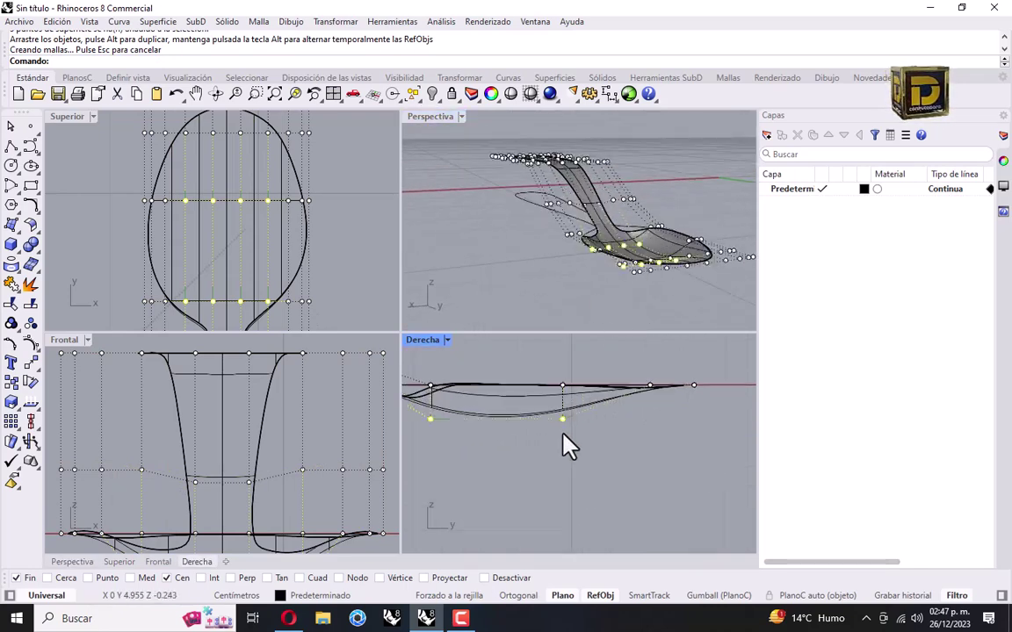
- Raise the selected bowl control points slightly to make the hollow shallower and turn the control points off
{"action": "left_click_drag", "start_coordinate": [563, 418], "coordinate": [562, 405], "text": "shift"}
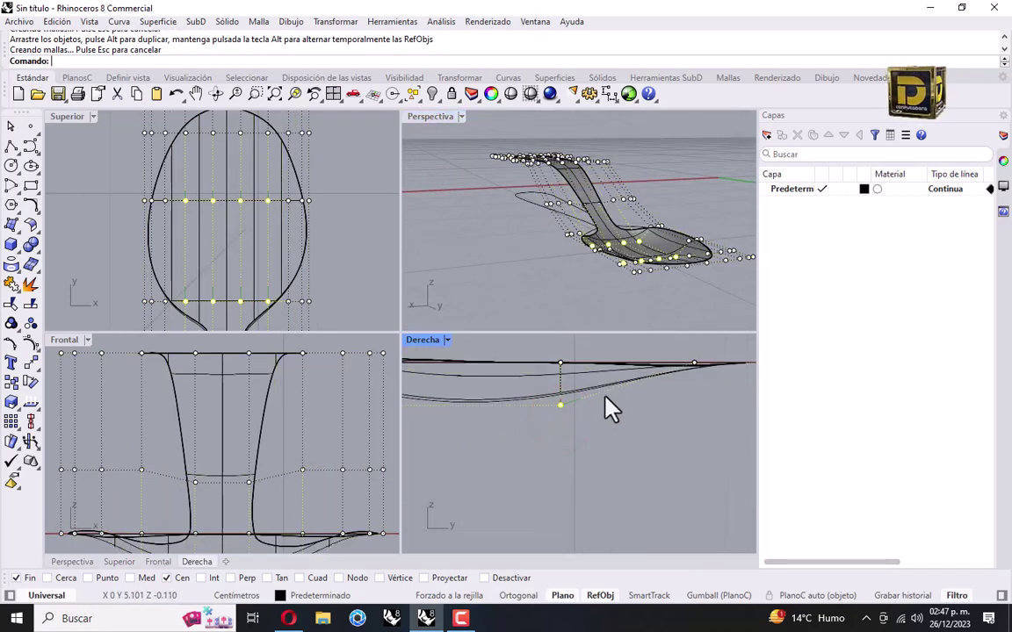
{"action": "right_click_drag", "start_coordinate": [587, 237], "coordinate": [566, 295]}
{"action": "scroll", "coordinate": [553, 391], "scroll_direction": "down", "scroll_amount": 2}
{"action": "right_click_drag", "start_coordinate": [539, 413], "coordinate": [591, 395]}
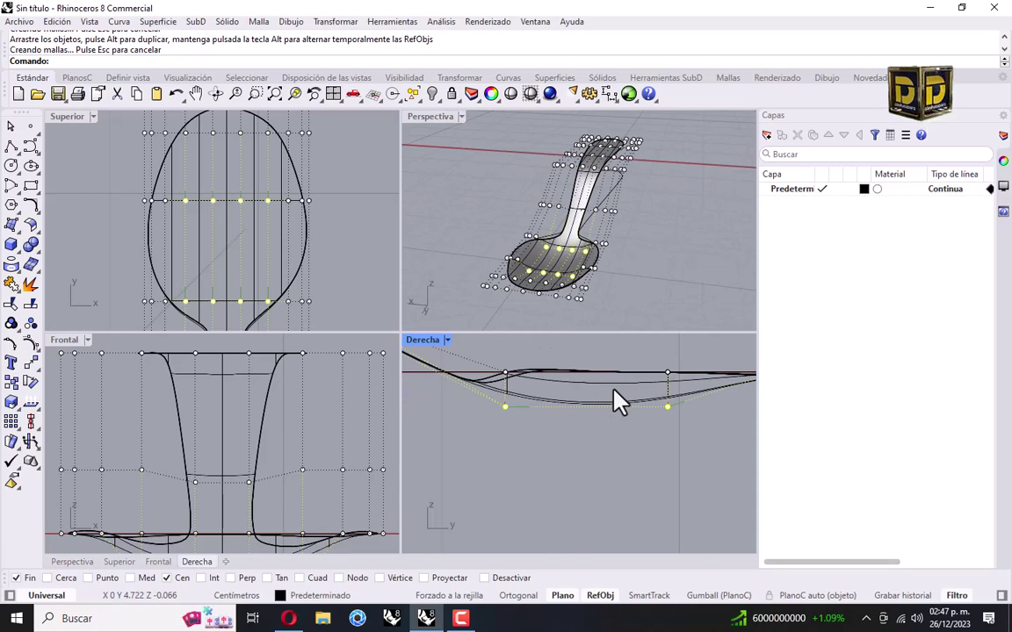
{"action": "right_click_drag", "start_coordinate": [606, 290], "coordinate": [680, 295]}
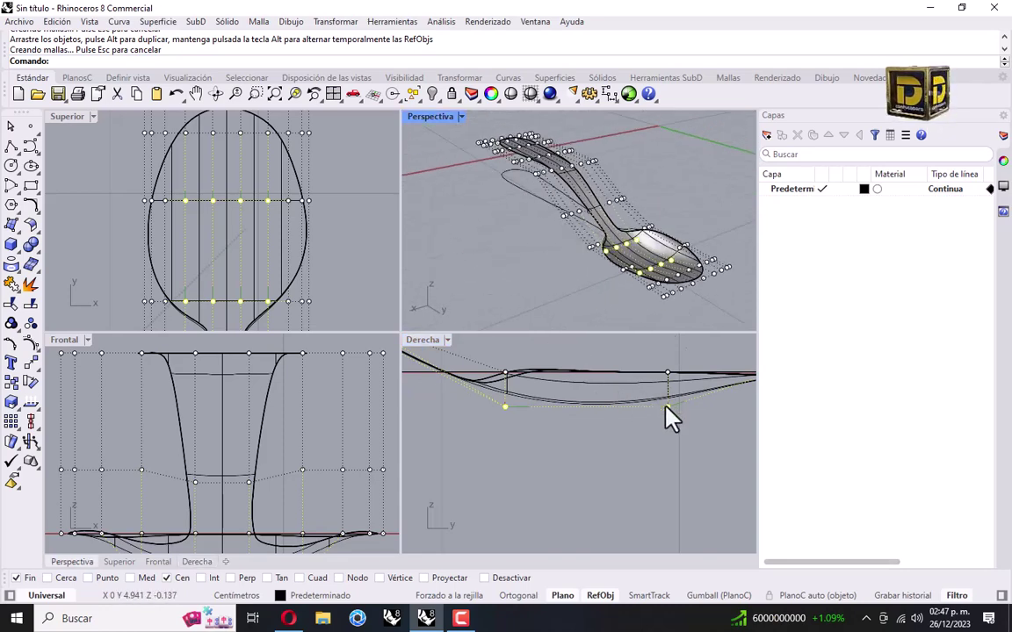
{"action": "key", "text": "Escape"}
{"action": "key", "text": "Escape"}
- Select the curved spoon surface and turn its control points back on
{"action": "right_click_drag", "start_coordinate": [639, 253], "coordinate": [505, 213]}
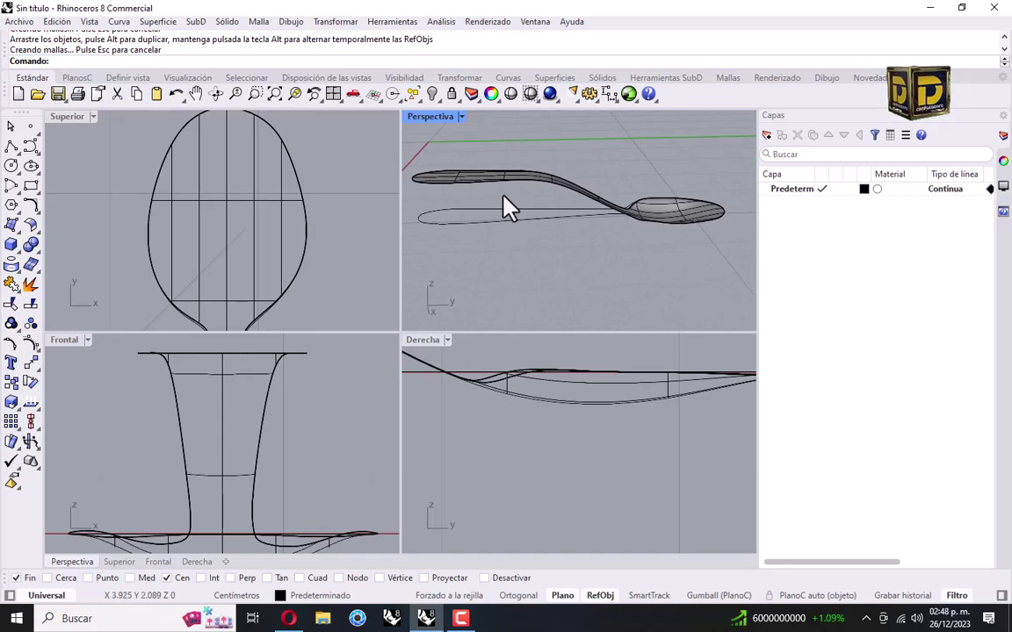
{"action": "left_click", "coordinate": [525, 181]}
{"action": "right_click_drag", "start_coordinate": [587, 411], "coordinate": [298, 392]}
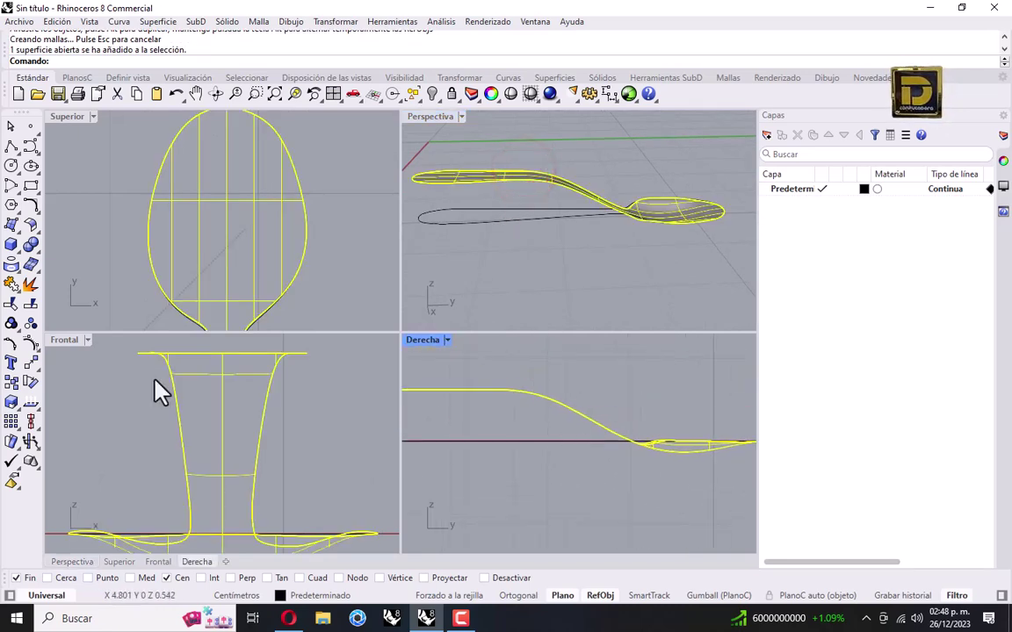
{"action": "left_click", "coordinate": [29, 344]}
{"action": "right_click_drag", "start_coordinate": [70, 421], "coordinate": [162, 446]}
{"action": "right_click_drag", "start_coordinate": [453, 464], "coordinate": [514, 481]}
- Lower the control point row at the handle's upper bend slightly in the Derecha view and turn the control points off
{"action": "left_click", "coordinate": [567, 400]}
{"action": "scroll", "coordinate": [585, 413], "scroll_direction": "up", "scroll_amount": 2}
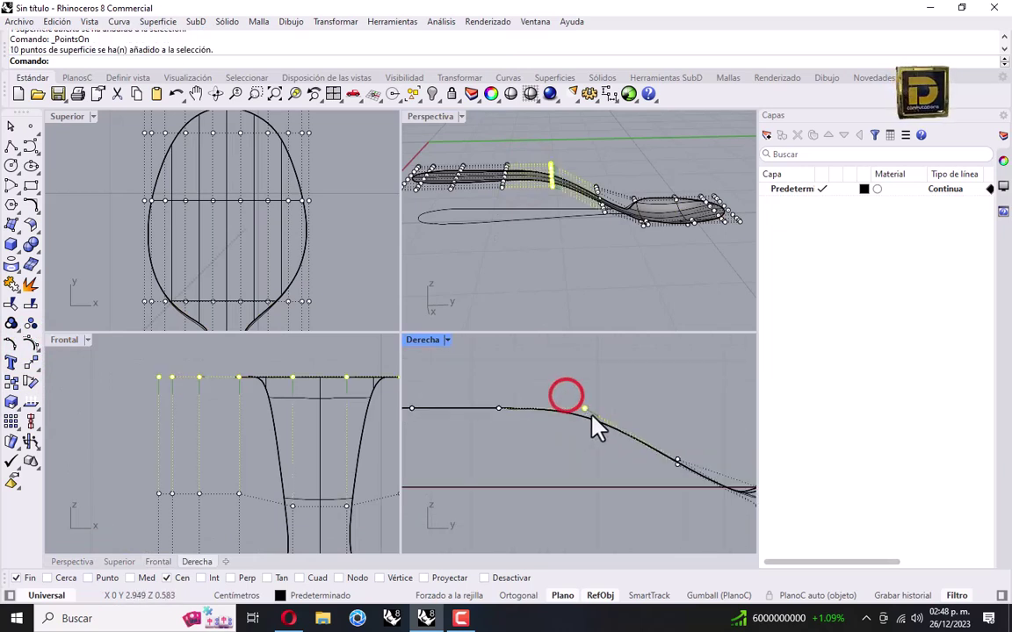
{"action": "left_click_drag", "start_coordinate": [585, 409], "coordinate": [583, 420]}
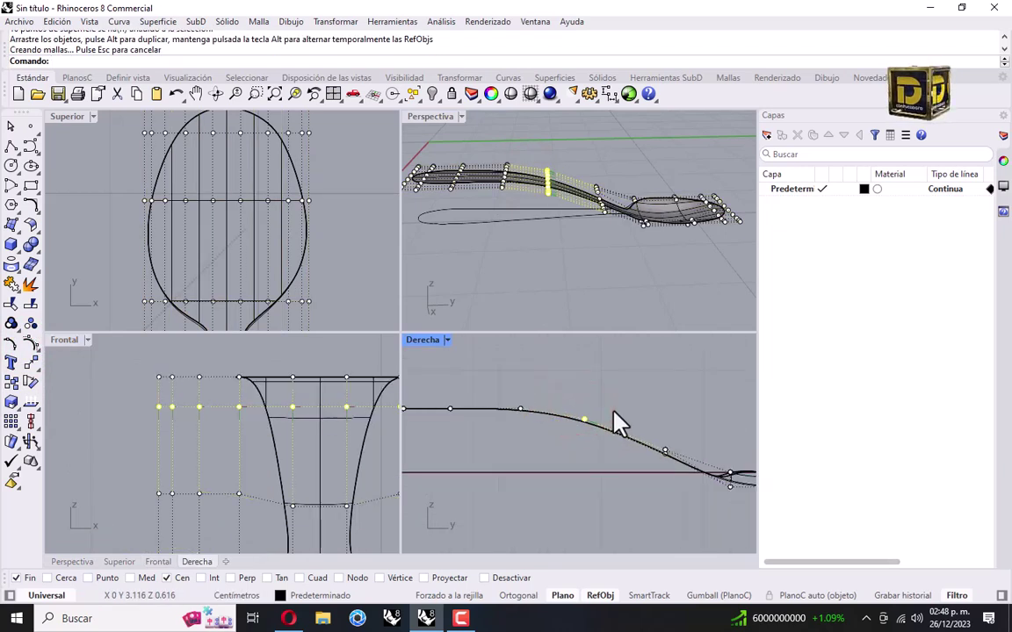
{"action": "scroll", "coordinate": [700, 365], "scroll_direction": "down", "scroll_amount": 6}
{"action": "right_click_drag", "start_coordinate": [633, 386], "coordinate": [605, 388]}
{"action": "key", "text": "Escape"}
{"action": "key", "text": "Escape"}
- Clear the selection and hide the background silhouette bitmap in the Superior view
{"action": "right_click_drag", "start_coordinate": [694, 395], "coordinate": [637, 382]}
{"action": "right_click_drag", "start_coordinate": [680, 244], "coordinate": [640, 249]}
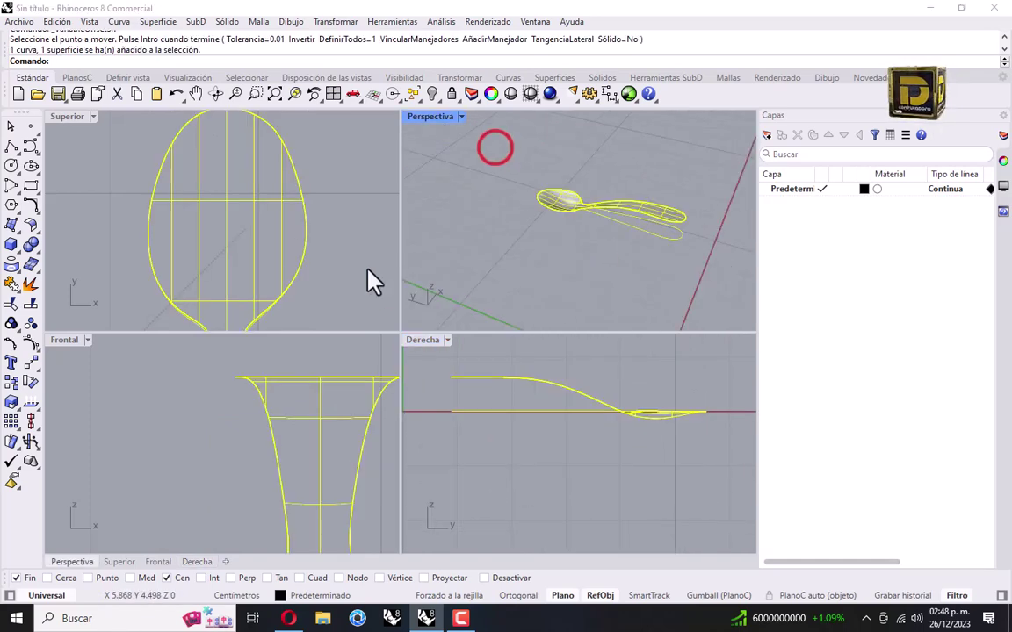
{"action": "scroll", "coordinate": [248, 238], "scroll_direction": "down", "scroll_amount": 5}
{"action": "right_click_drag", "start_coordinate": [278, 221], "coordinate": [294, 192]}
{"action": "key", "text": "Escape"}
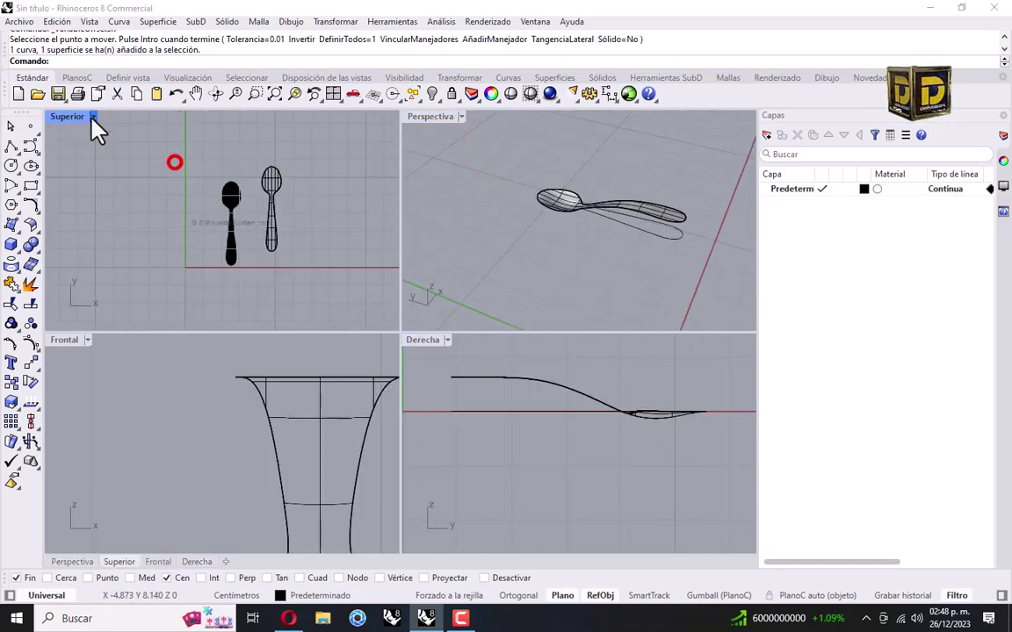
{"action": "left_click", "coordinate": [92, 117]}
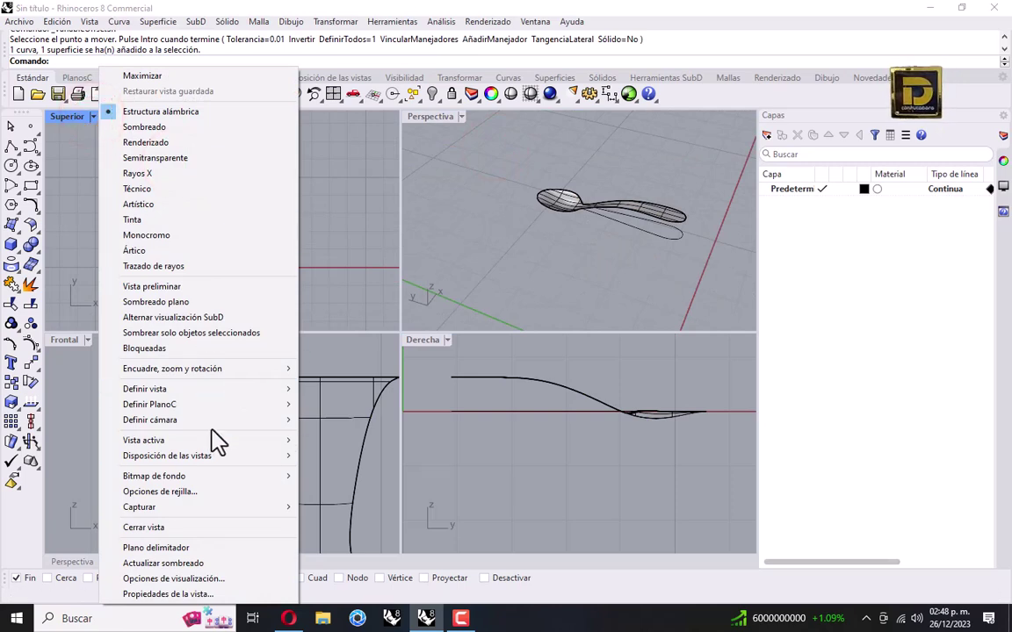
{"action": "left_click", "coordinate": [208, 478]}
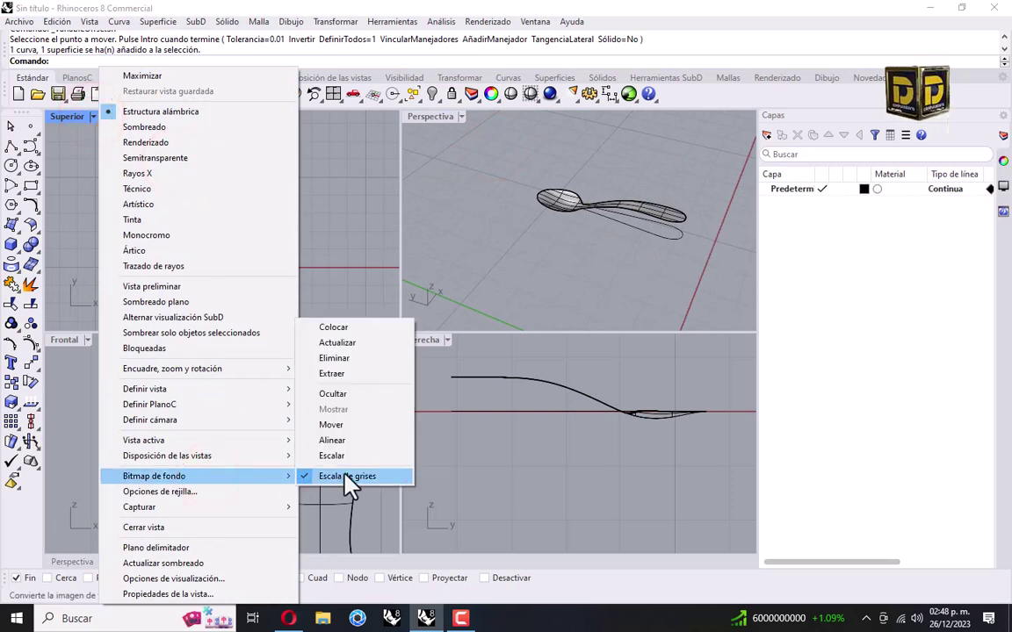
{"action": "left_click", "coordinate": [343, 397]}
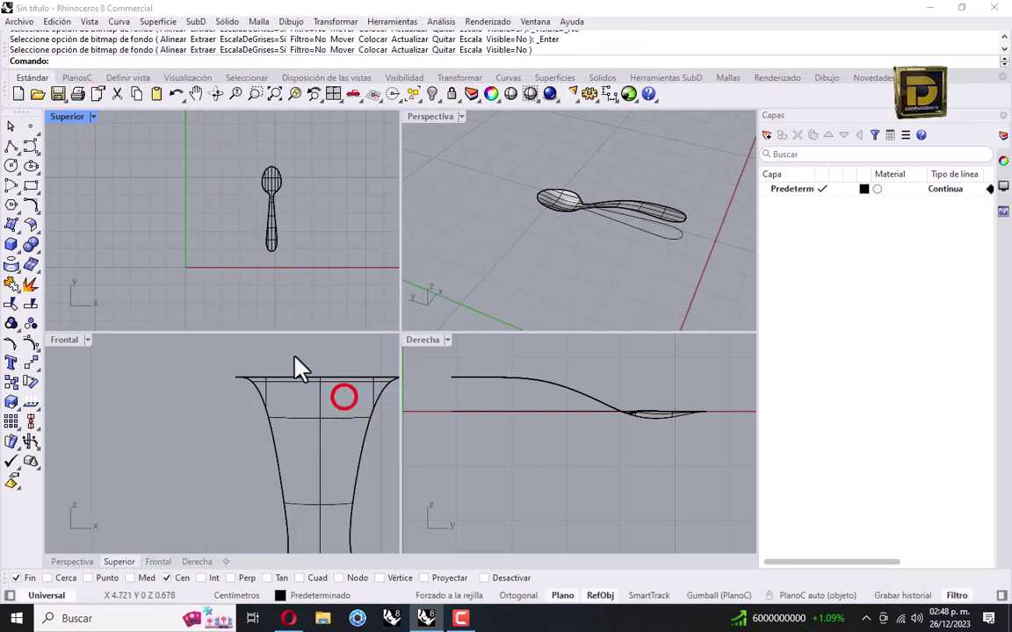
- Select the spoon surface and its outline curve and start a Scale on them with object snaps disabled
{"action": "left_click_drag", "start_coordinate": [494, 155], "coordinate": [667, 275]}
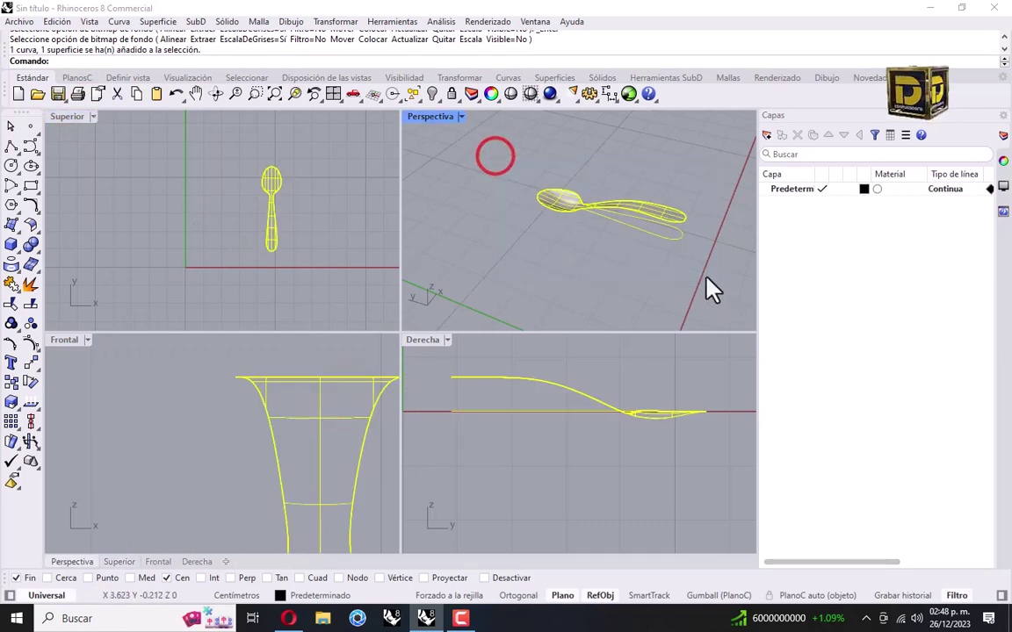
{"action": "left_click", "coordinate": [343, 23]}
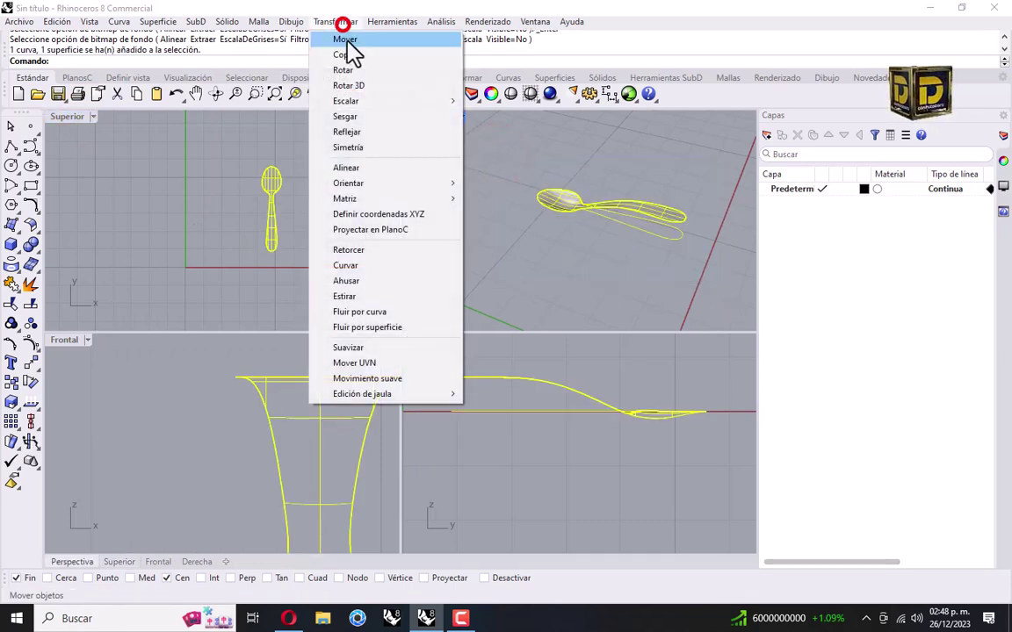
{"action": "left_click", "coordinate": [368, 101]}
{"action": "left_click", "coordinate": [494, 102]}
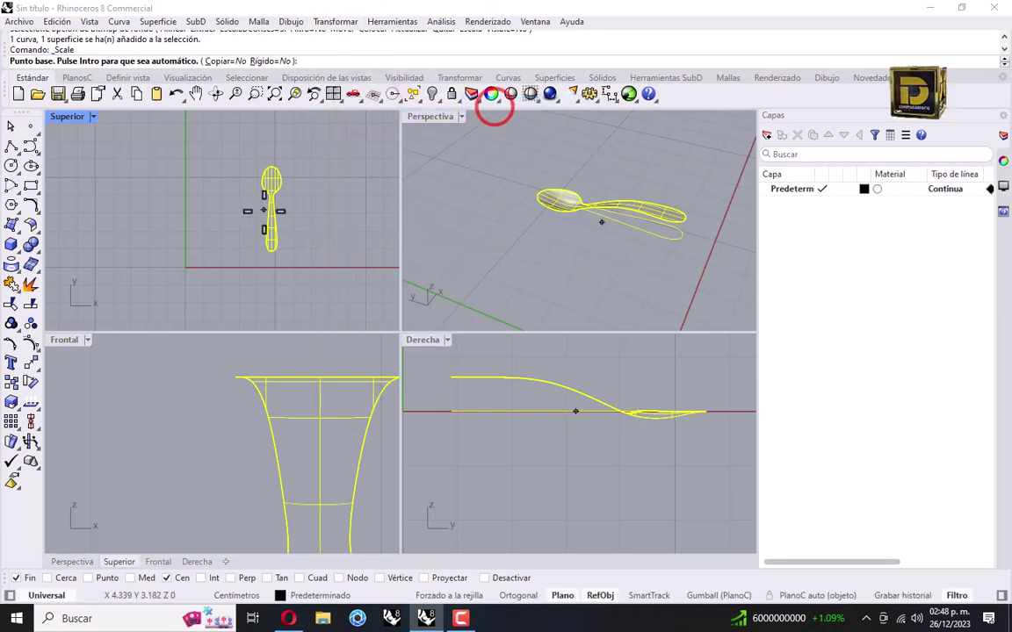
{"action": "scroll", "coordinate": [271, 214], "scroll_direction": "up", "scroll_amount": 3}
{"action": "left_click", "coordinate": [507, 578]}
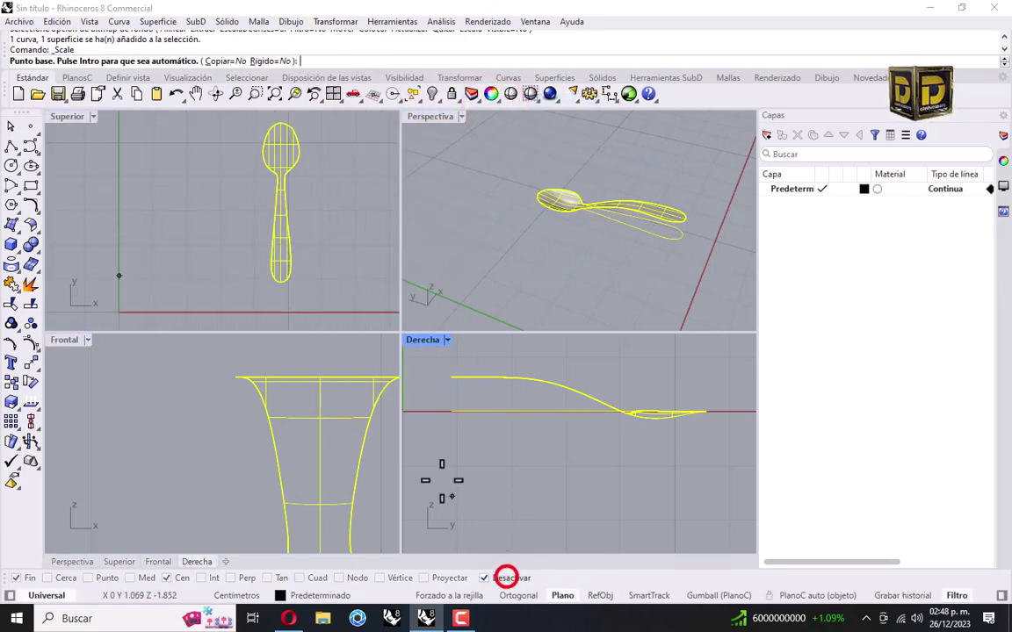
{"action": "left_click", "coordinate": [489, 585]}
{"action": "left_click", "coordinate": [489, 583]}
{"action": "scroll", "coordinate": [270, 274], "scroll_direction": "up", "scroll_amount": 2}
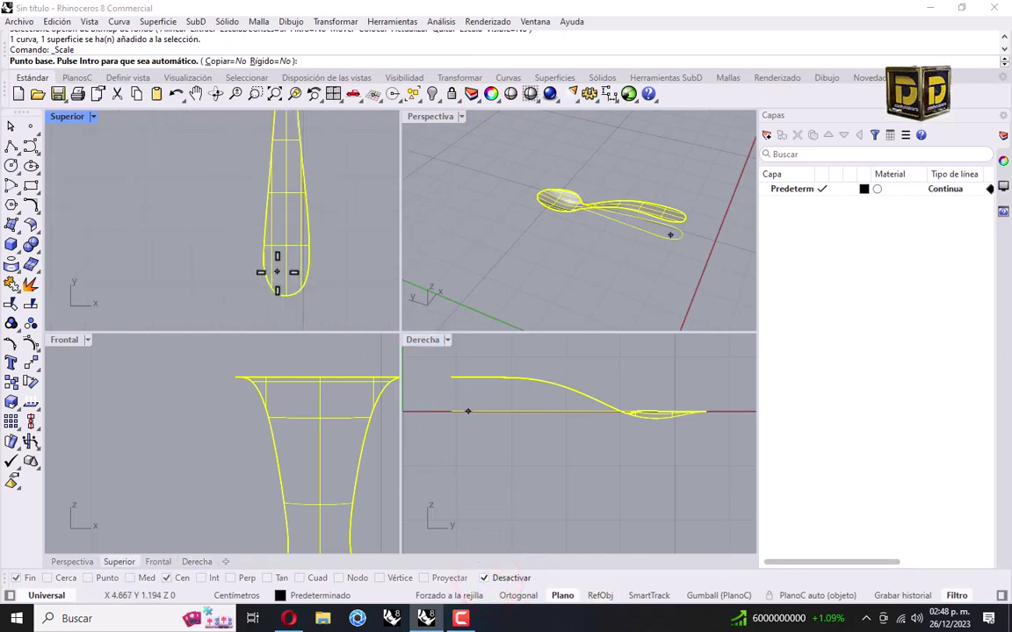
- Scale the spoon from the handle's end, using the bowl's tip as reference, to a length of 17 cm and clear the selection
{"action": "left_click", "coordinate": [286, 297]}
{"action": "scroll", "coordinate": [286, 296], "scroll_direction": "down", "scroll_amount": 4}
{"action": "right_click_drag", "start_coordinate": [286, 257], "coordinate": [257, 352]}
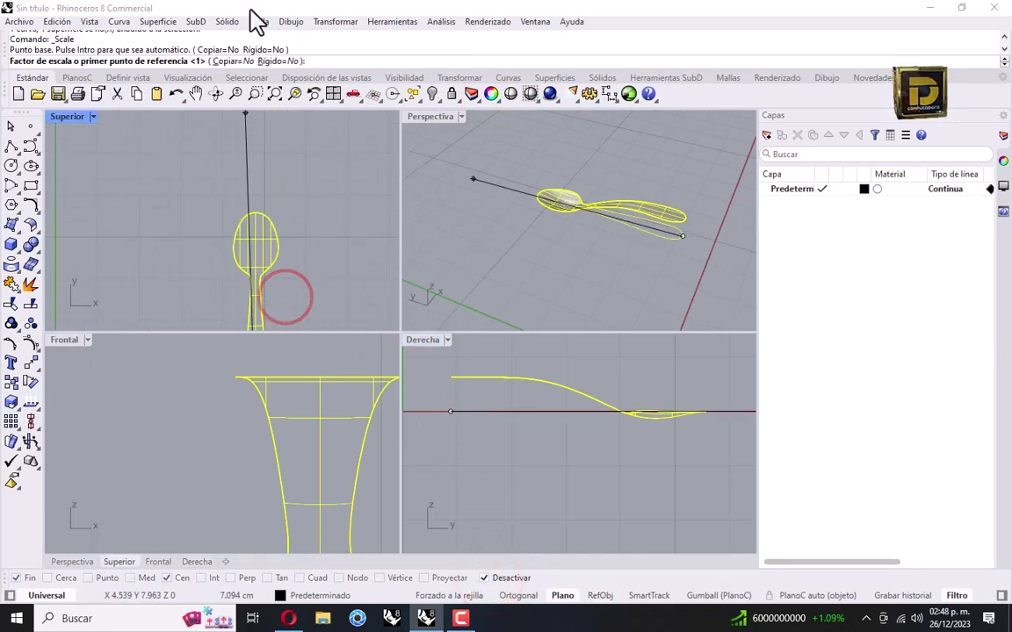
{"action": "scroll", "coordinate": [255, 181], "scroll_direction": "up", "scroll_amount": 4, "text": "shift"}
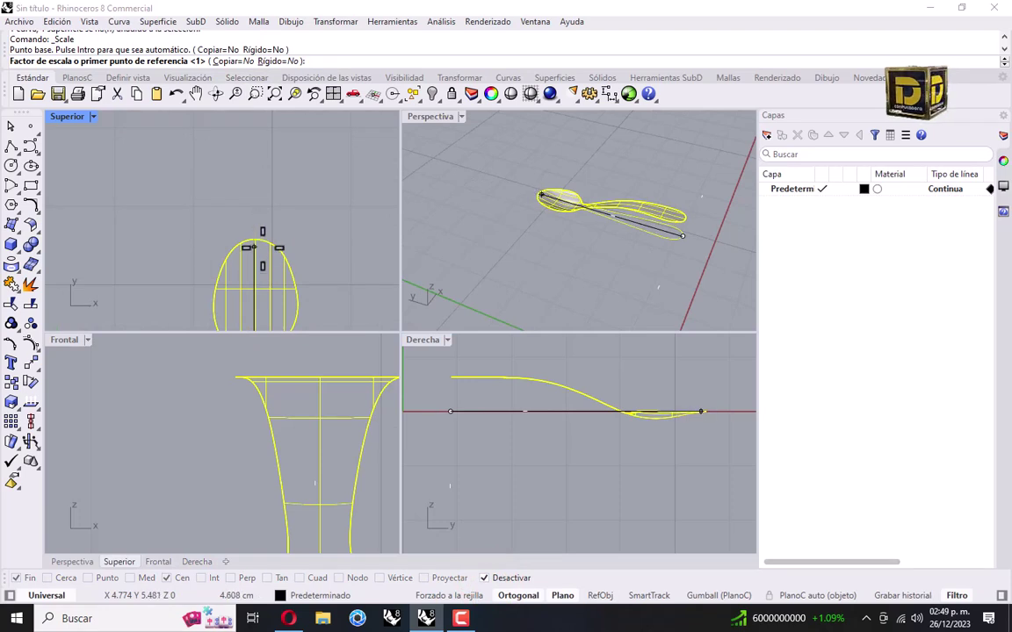
{"action": "left_click", "coordinate": [261, 242]}
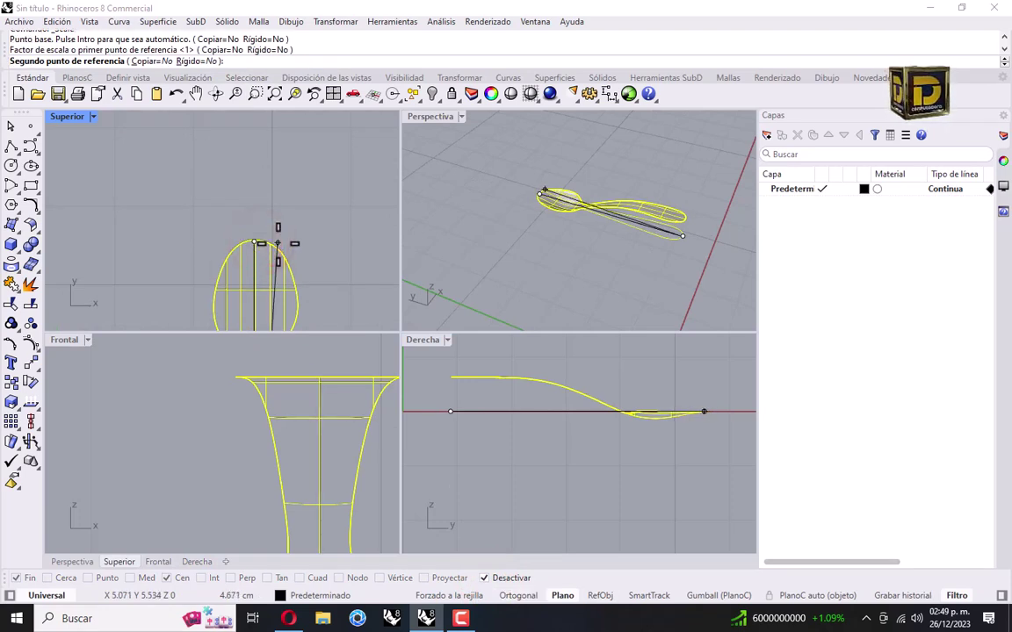
{"action": "type", "text": "17"}
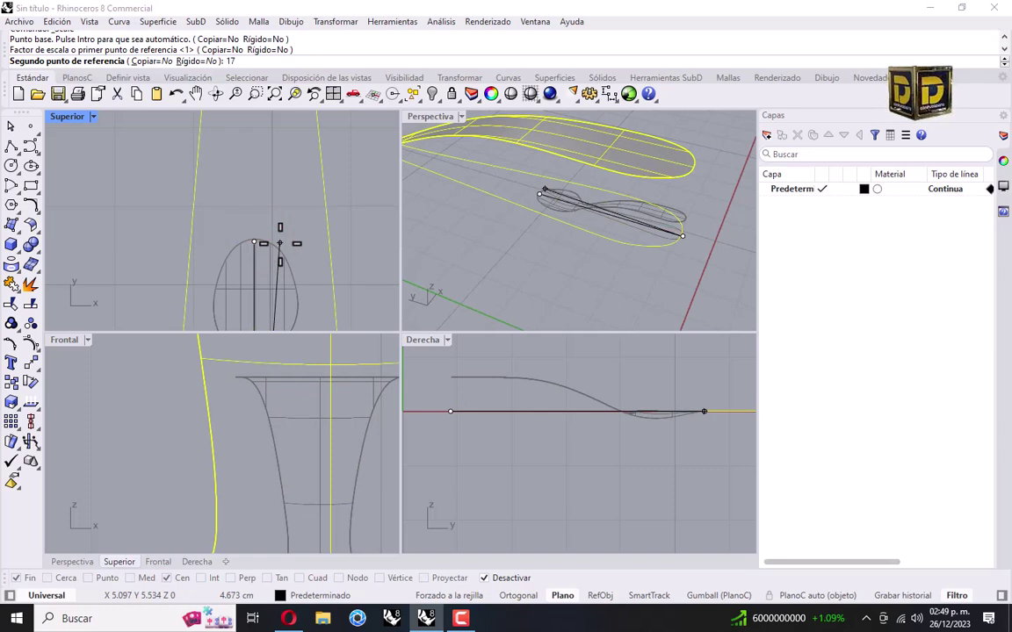
{"action": "key", "text": "Return"}
{"action": "scroll", "coordinate": [527, 227], "scroll_direction": "down", "scroll_amount": 8}
{"action": "right_click_drag", "start_coordinate": [519, 221], "coordinate": [581, 208]}
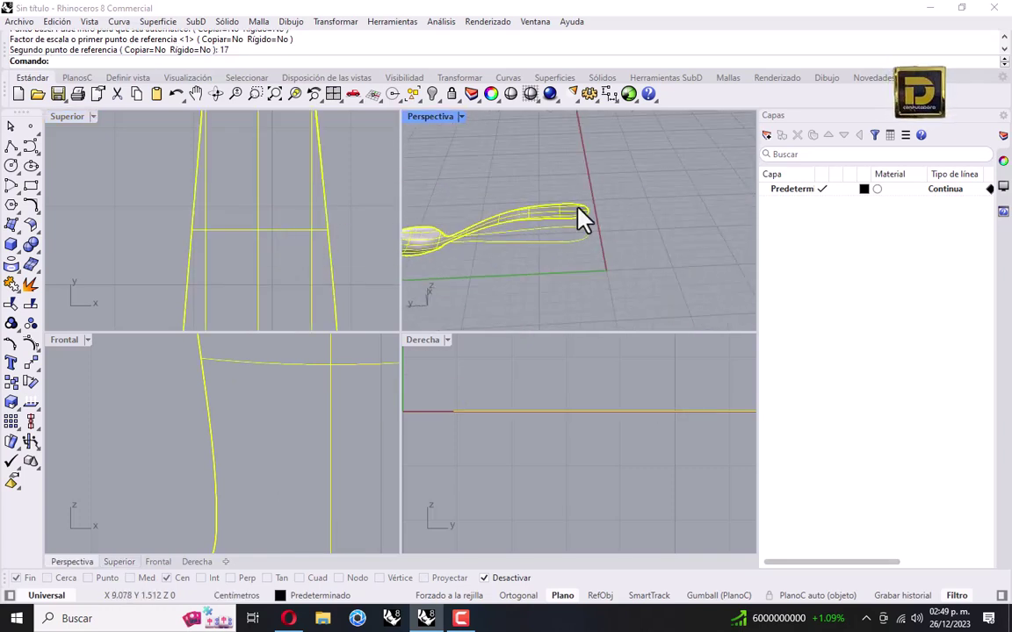
{"action": "left_click", "coordinate": [560, 168]}
{"action": "scroll", "coordinate": [563, 172], "scroll_direction": "down", "scroll_amount": 4}
{"action": "scroll", "coordinate": [465, 235], "scroll_direction": "up", "scroll_amount": 2}
{"action": "left_click", "coordinate": [464, 239]}
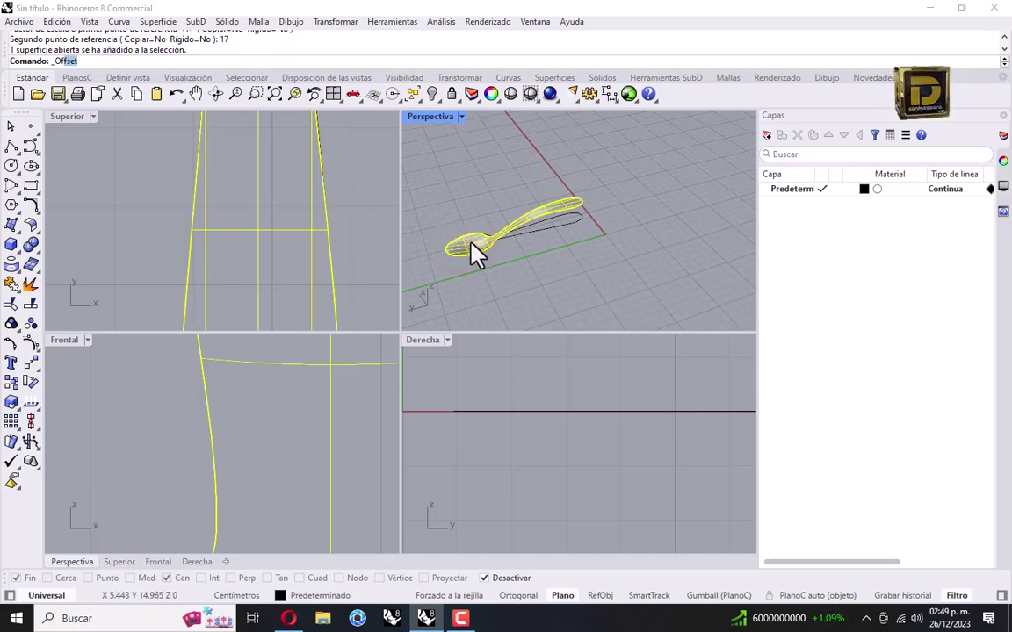
{"action": "key", "text": "Return"}
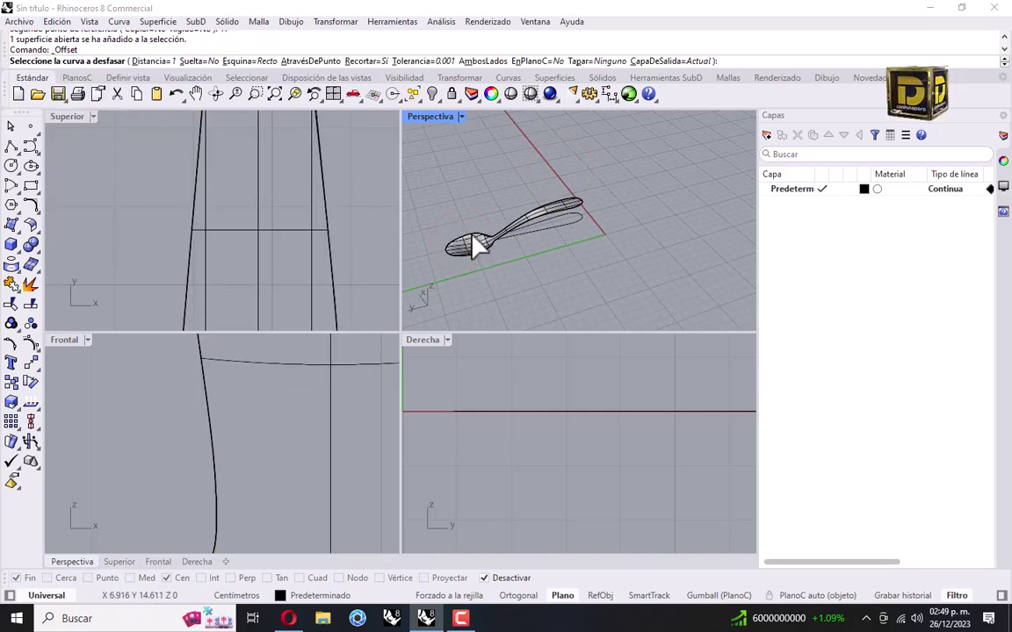
{"action": "key", "text": "Escape"}
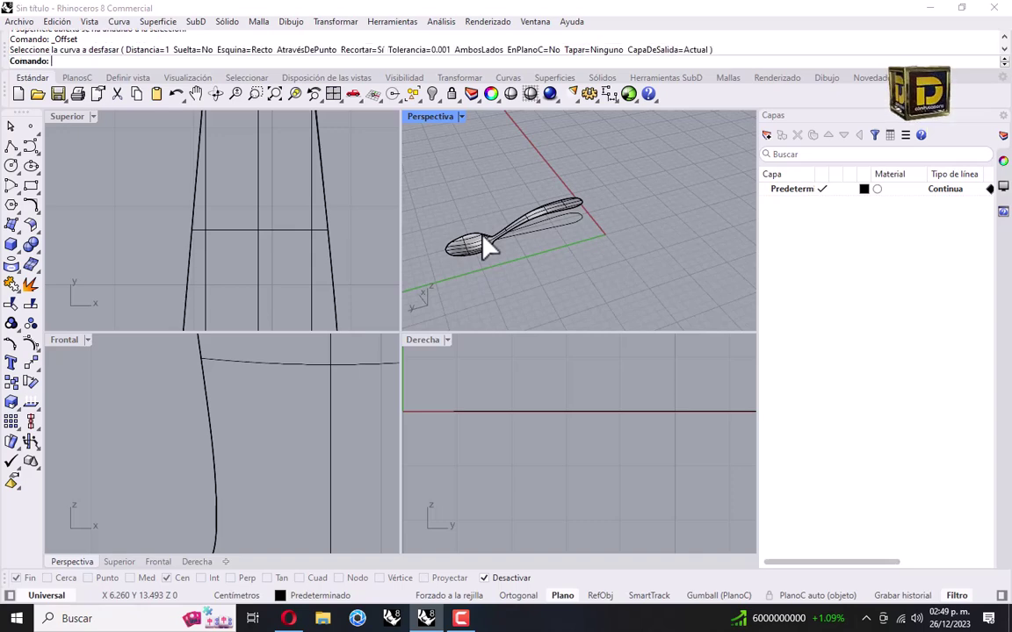
- Start OffsetSrf on the curved spoon surface and set the offset distance to 0.22 cm
{"action": "type", "text": "_Of"}
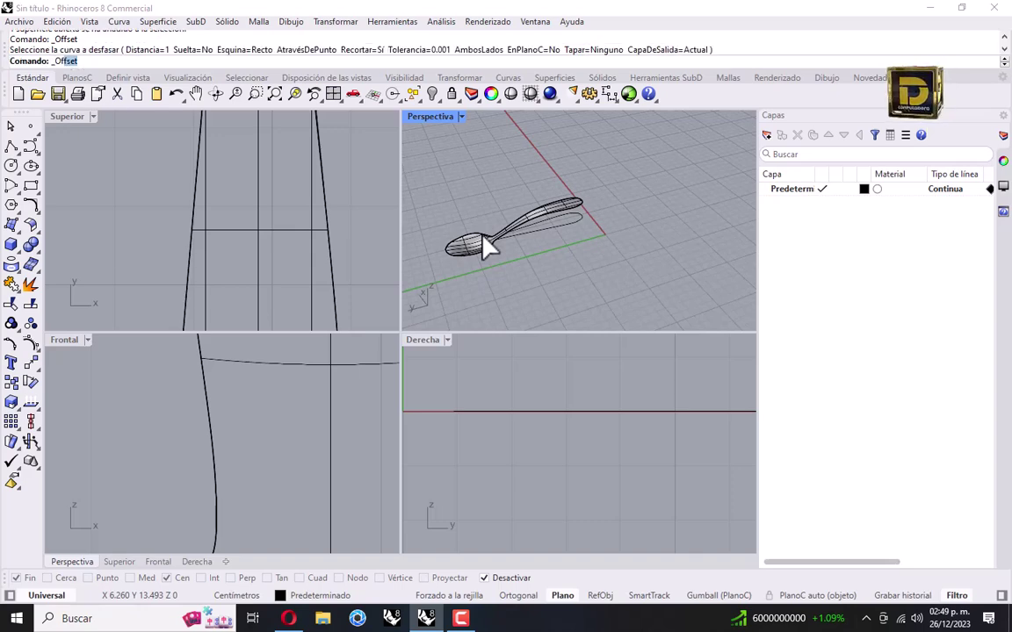
{"action": "type", "text": "fs"}
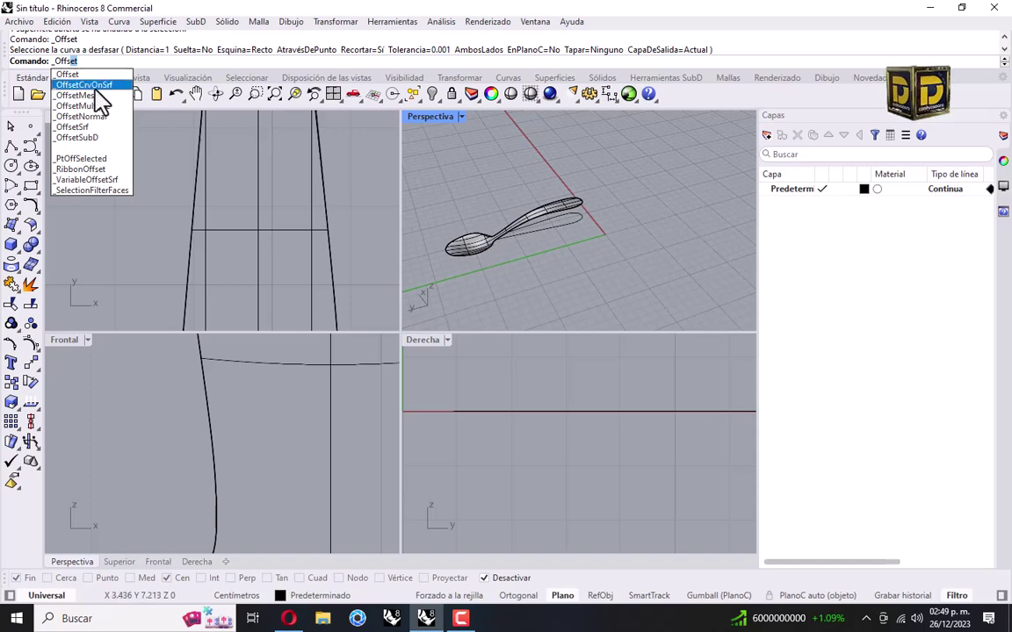
{"action": "left_click", "coordinate": [97, 128]}
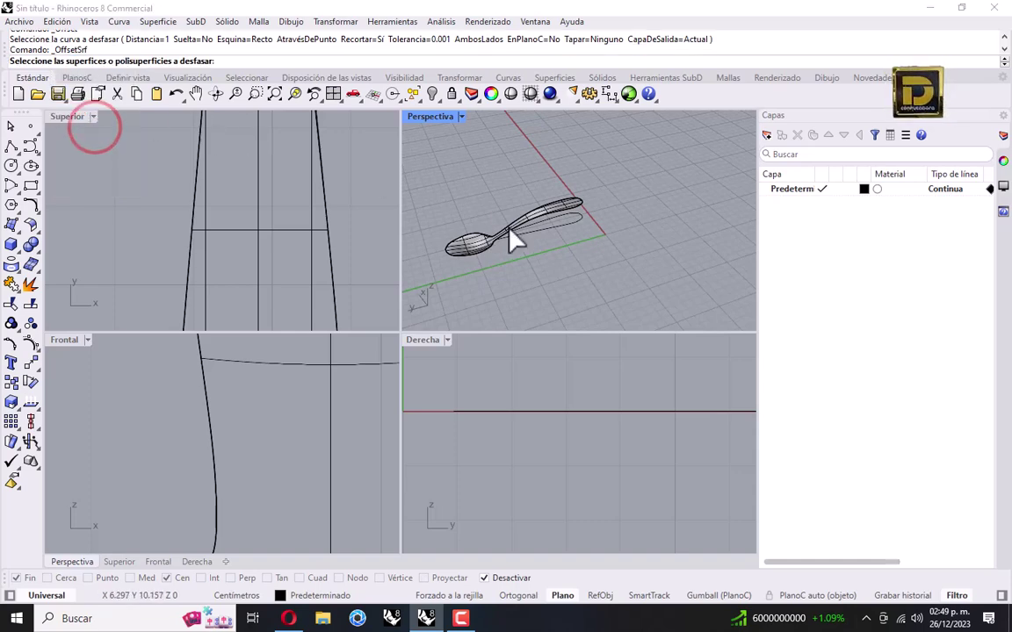
{"action": "scroll", "coordinate": [475, 244], "scroll_direction": "up", "scroll_amount": 3}
{"action": "left_click", "coordinate": [464, 278]}
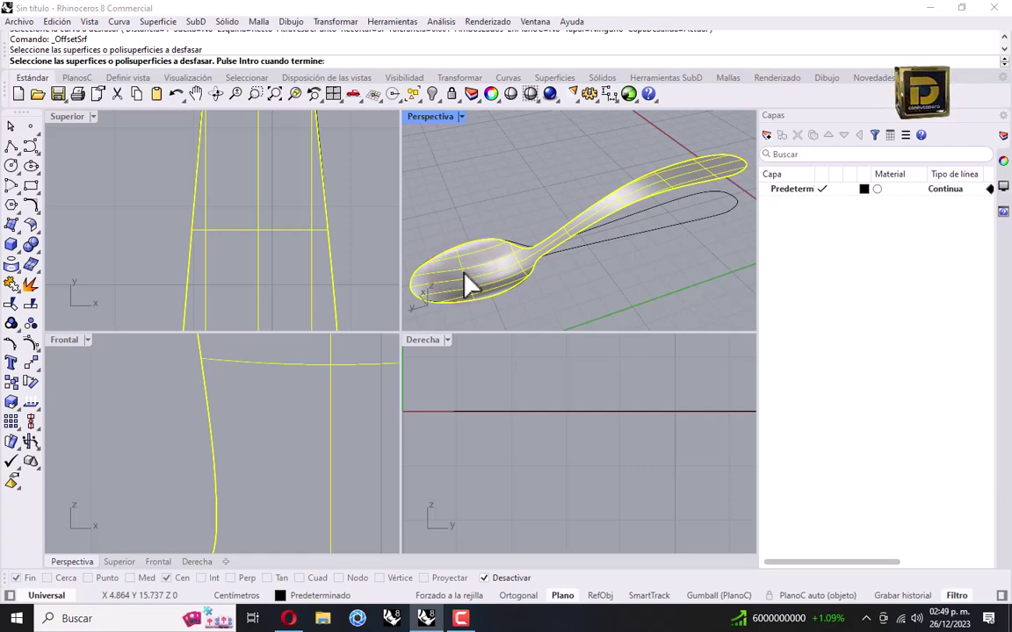
{"action": "key", "text": "Return"}
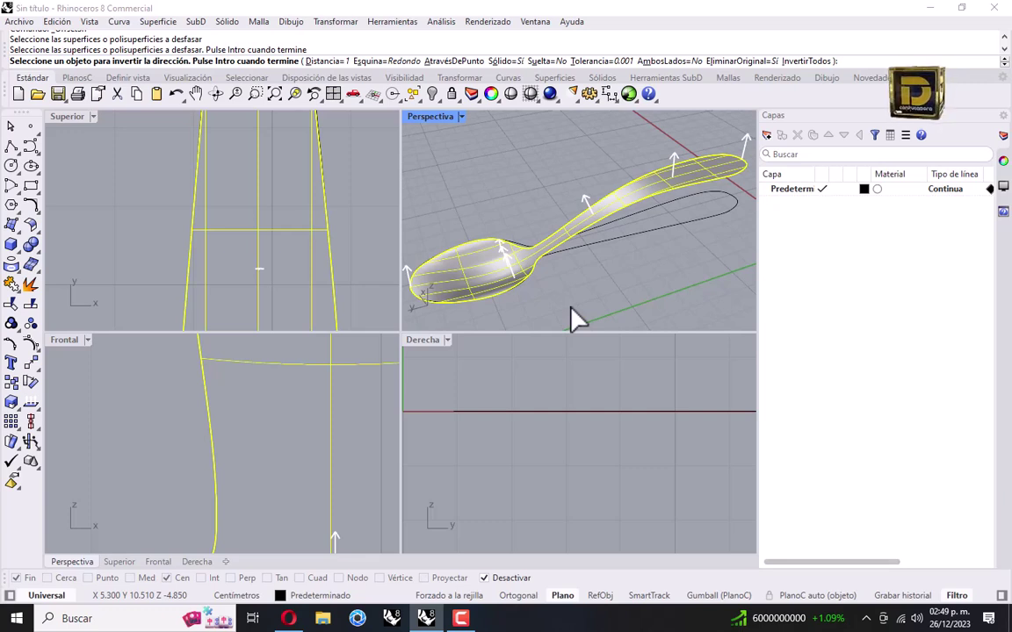
{"action": "left_click", "coordinate": [323, 61]}
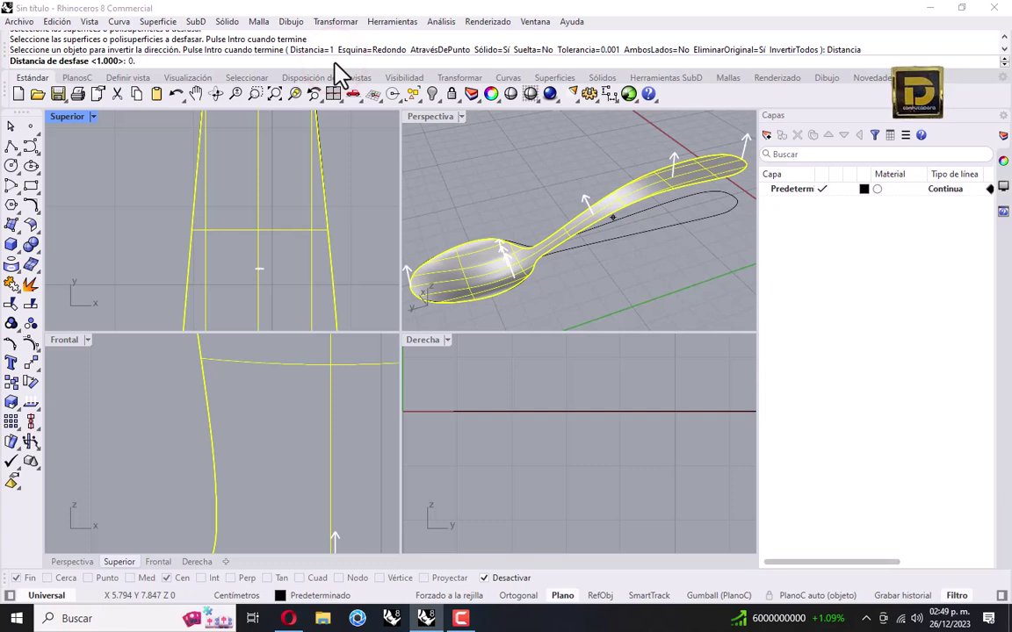
{"action": "key", "text": "Return"}
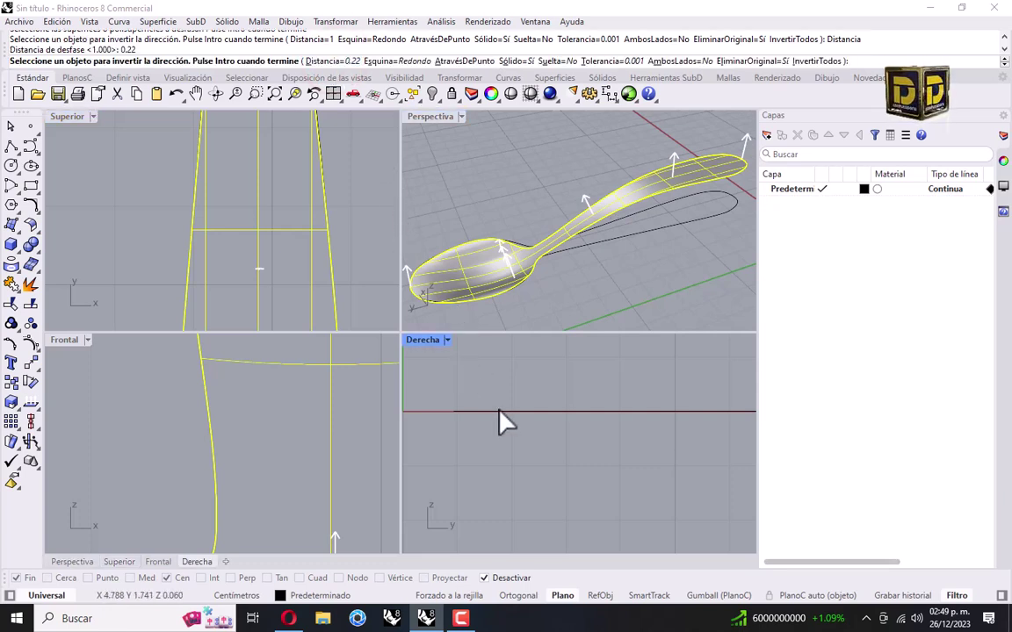
- Turn off the Sólido option and complete the spoon surface's upward offset
{"action": "scroll", "coordinate": [594, 404], "scroll_direction": "down", "scroll_amount": 3}
{"action": "right_click_drag", "start_coordinate": [639, 393], "coordinate": [566, 397]}
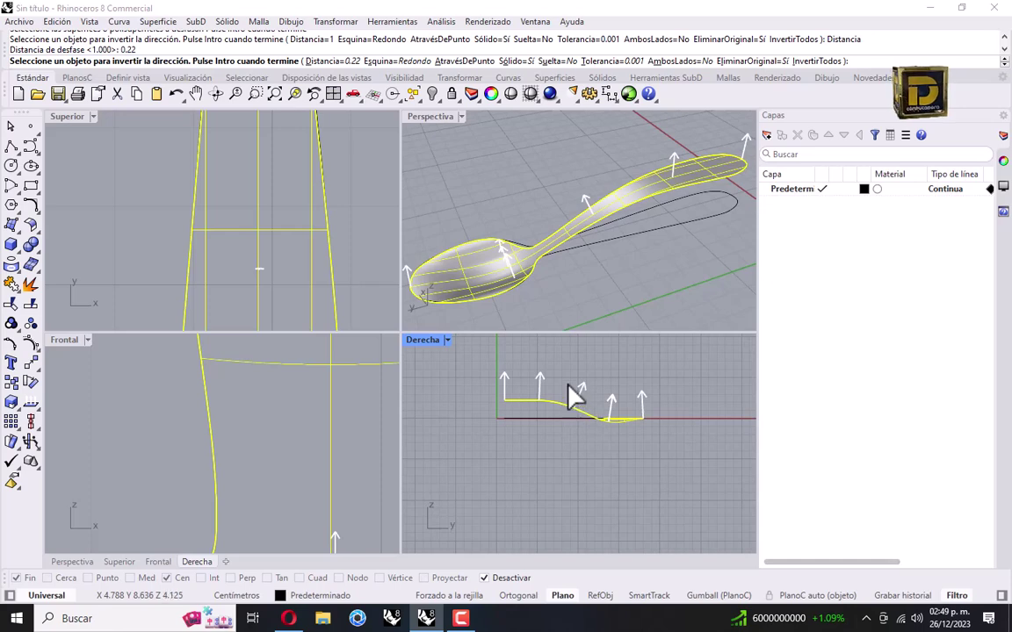
{"action": "left_click", "coordinate": [497, 190]}
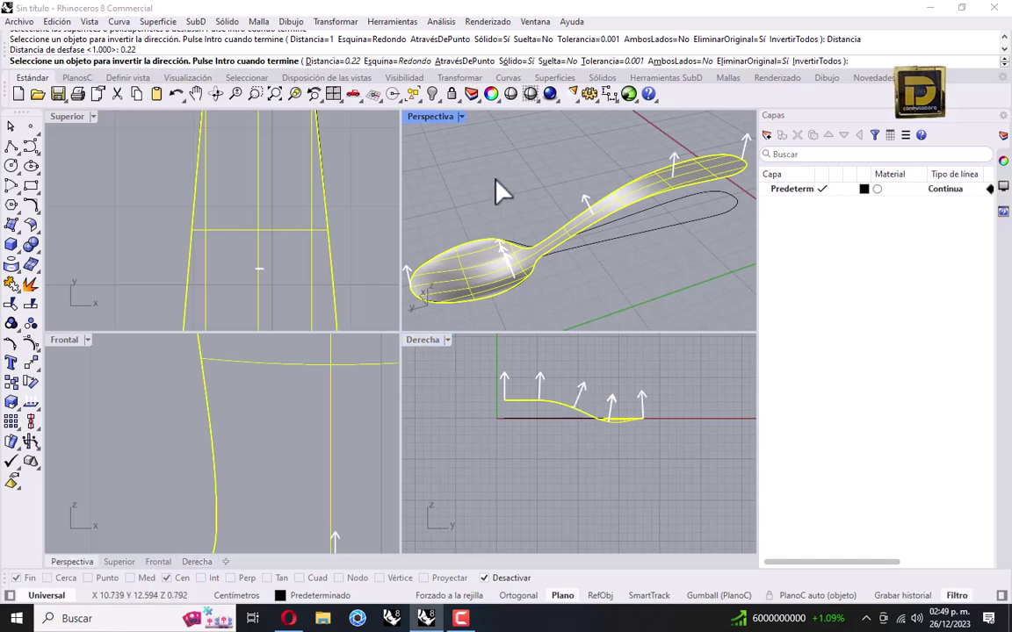
{"action": "left_click", "coordinate": [514, 60]}
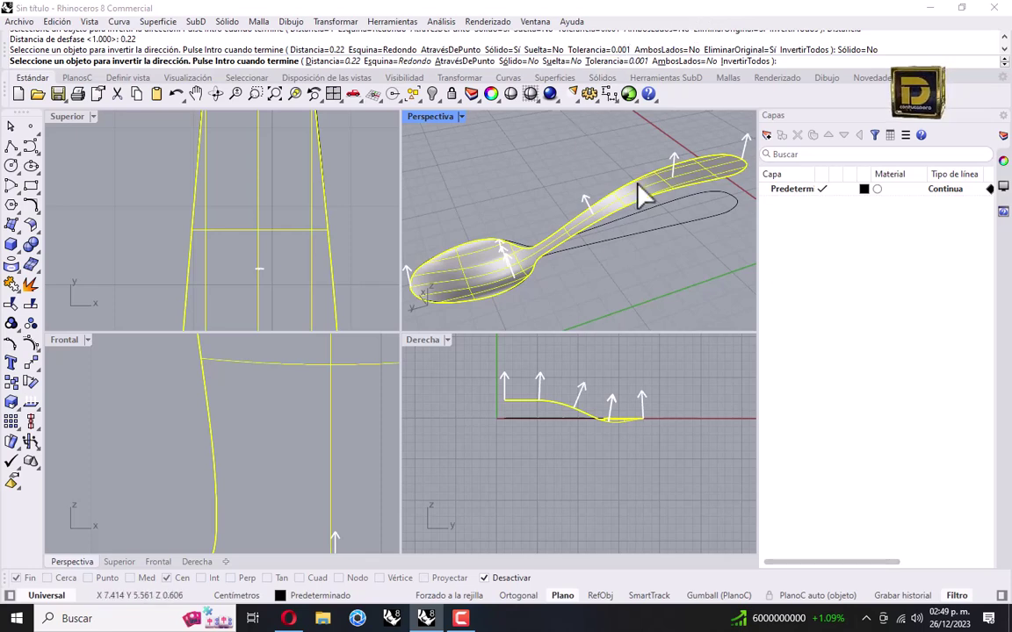
{"action": "key", "text": "Return"}
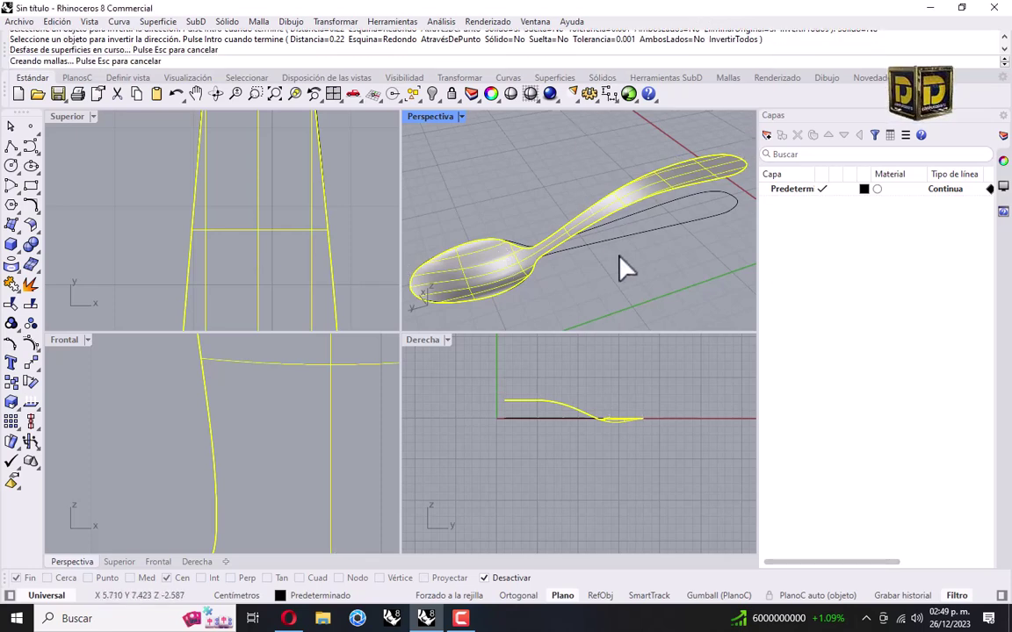
- Select the upper offset surface and turn on its control points in a maximized Derecha view
{"action": "right_click_drag", "start_coordinate": [631, 259], "coordinate": [583, 260]}
{"action": "left_click", "coordinate": [549, 259]}
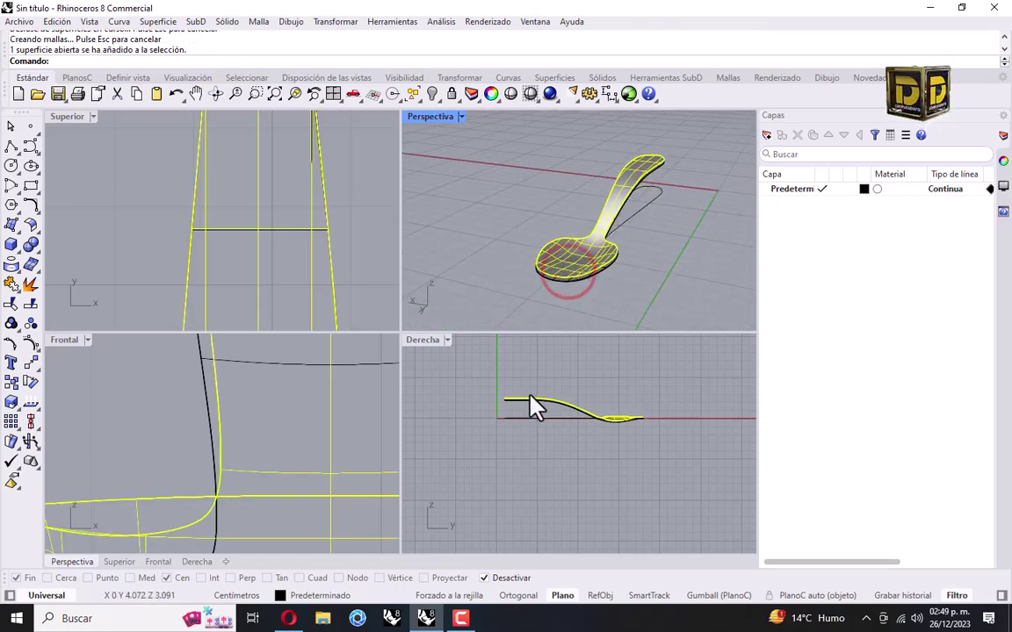
{"action": "double_click", "coordinate": [431, 340]}
{"action": "right_click_drag", "start_coordinate": [384, 346], "coordinate": [420, 366]}
{"action": "right_click_drag", "start_coordinate": [437, 296], "coordinate": [411, 352]}
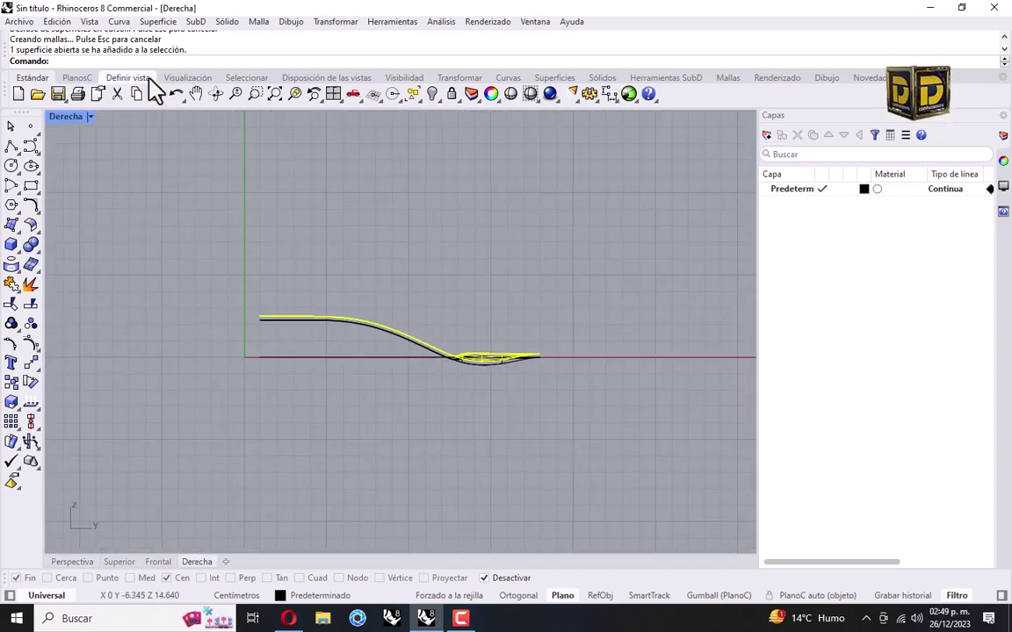
{"action": "right_click", "coordinate": [273, 93]}
{"action": "mouse_move", "coordinate": [329, 292]}
{"action": "right_mouse_down"}
{"action": "mouse_move", "coordinate": [329, 316]}
{"action": "mouse_move", "coordinate": [320, 299]}
{"action": "right_mouse_up"}
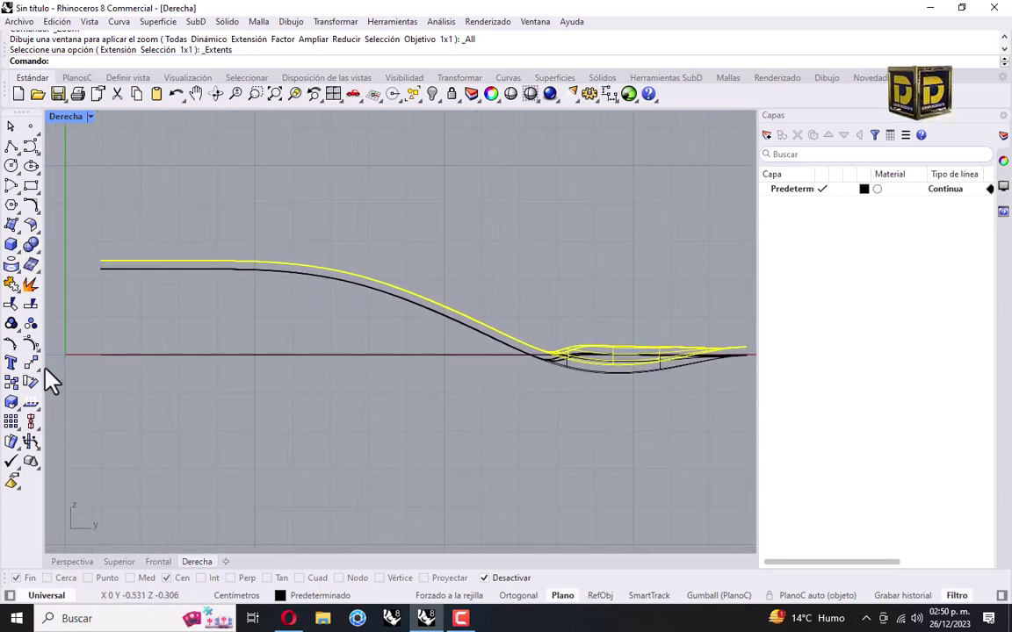
{"action": "left_click", "coordinate": [29, 341]}
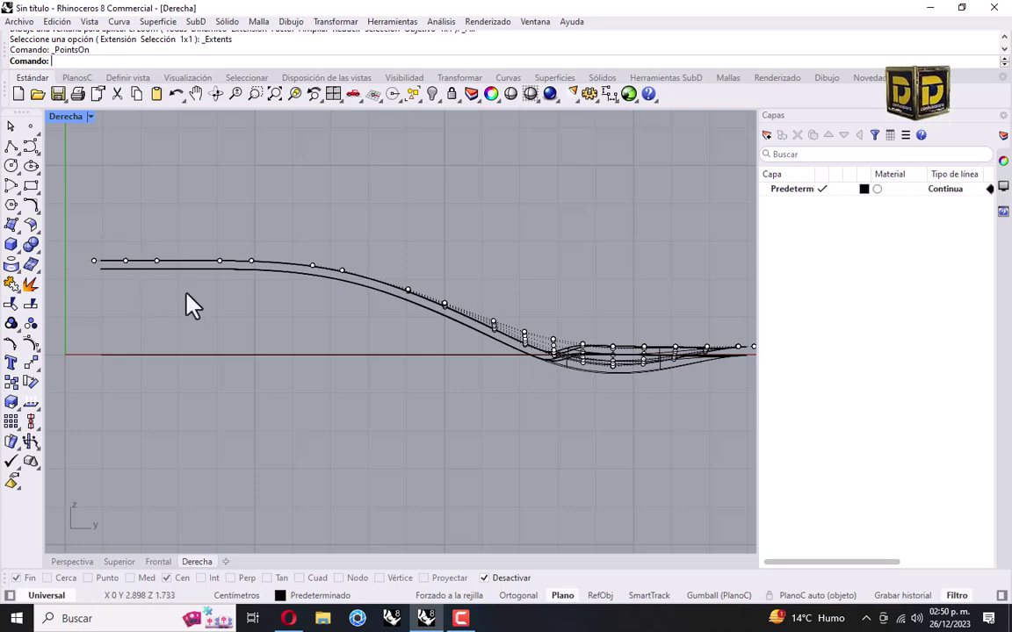
- Examine the offset surface's control points across the four viewports and return to a maximized Derecha view
{"action": "double_click", "coordinate": [80, 122]}
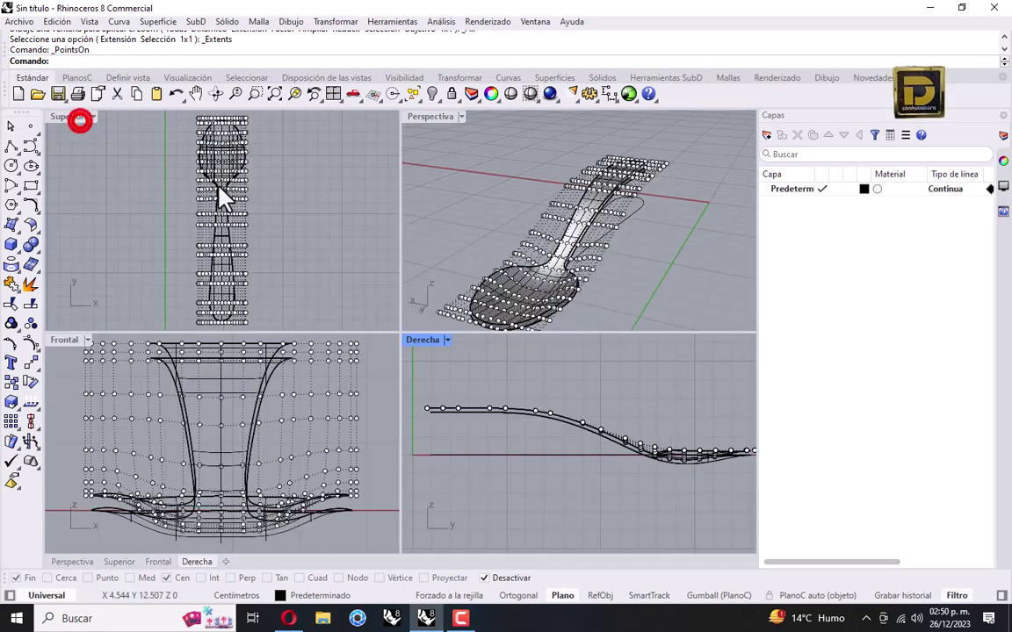
{"action": "scroll", "coordinate": [422, 263], "scroll_direction": "down", "scroll_amount": 6}
{"action": "scroll", "coordinate": [248, 195], "scroll_direction": "down", "scroll_amount": 4}
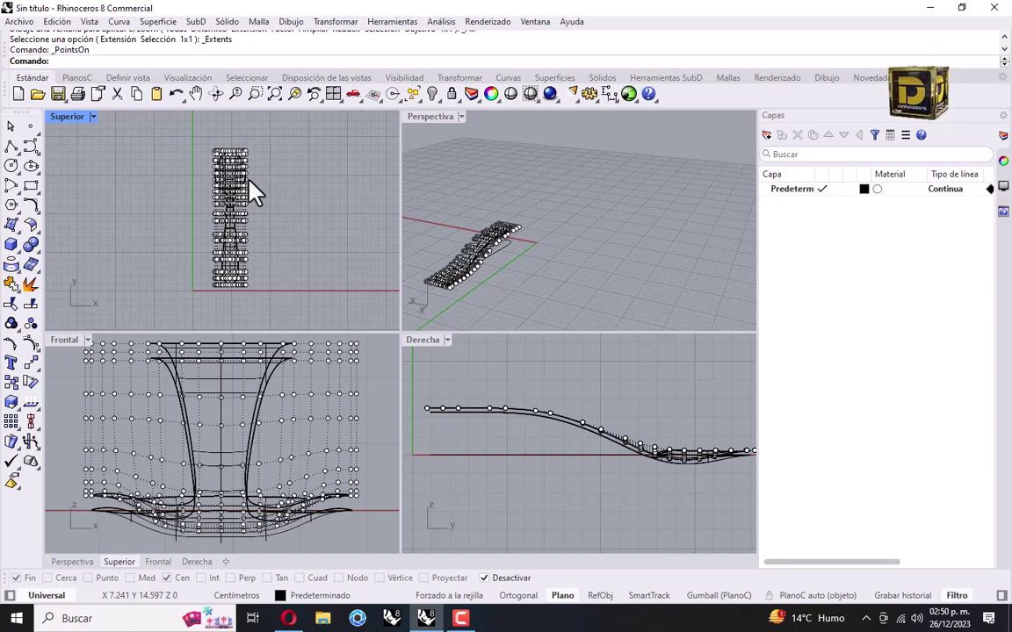
{"action": "right_click_drag", "start_coordinate": [575, 178], "coordinate": [492, 263]}
{"action": "scroll", "coordinate": [440, 434], "scroll_direction": "up", "scroll_amount": 4}
{"action": "right_click_drag", "start_coordinate": [446, 422], "coordinate": [514, 425]}
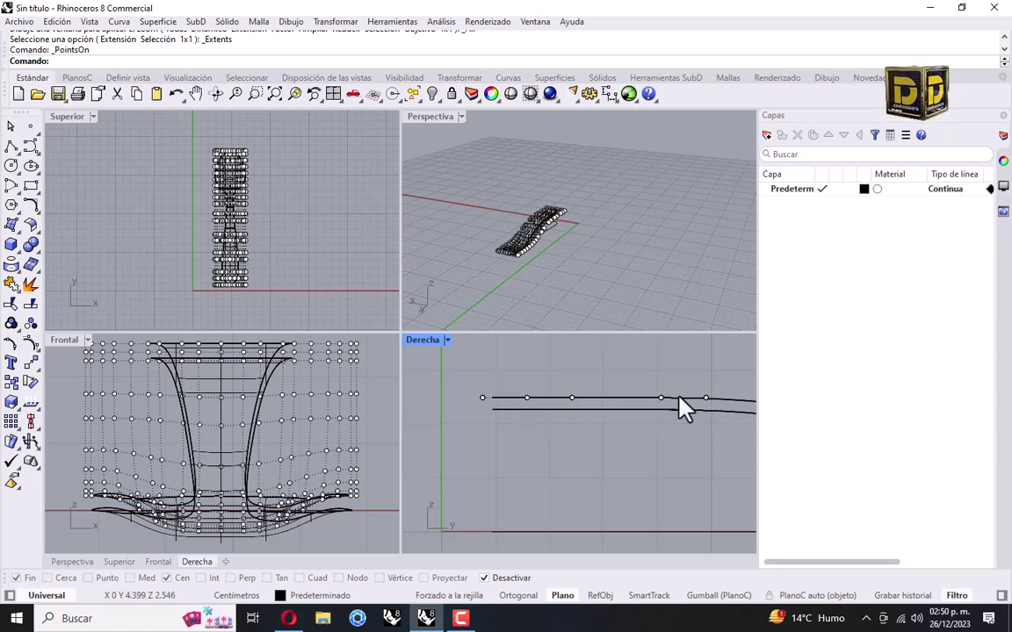
{"action": "double_click", "coordinate": [420, 341]}
{"action": "scroll", "coordinate": [457, 351], "scroll_direction": "down", "scroll_amount": 5}
{"action": "right_click_drag", "start_coordinate": [576, 353], "coordinate": [479, 342]}
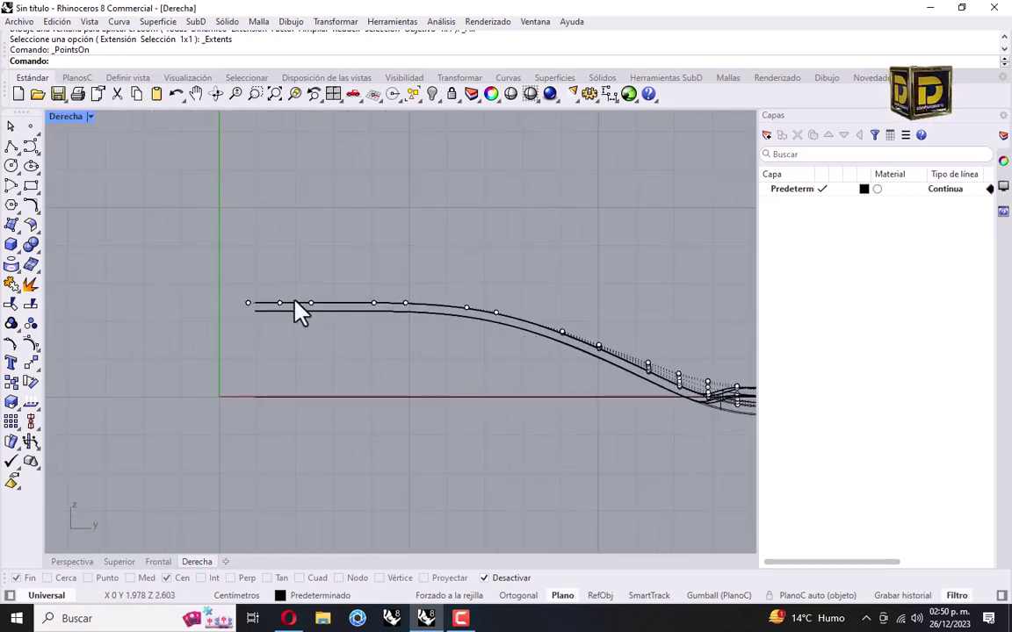
- Select the three rows of control points at the handle's end of the upper surface
{"action": "scroll", "coordinate": [351, 299], "scroll_direction": "down", "scroll_amount": 5}
{"action": "scroll", "coordinate": [474, 316], "scroll_direction": "up", "scroll_amount": 2}
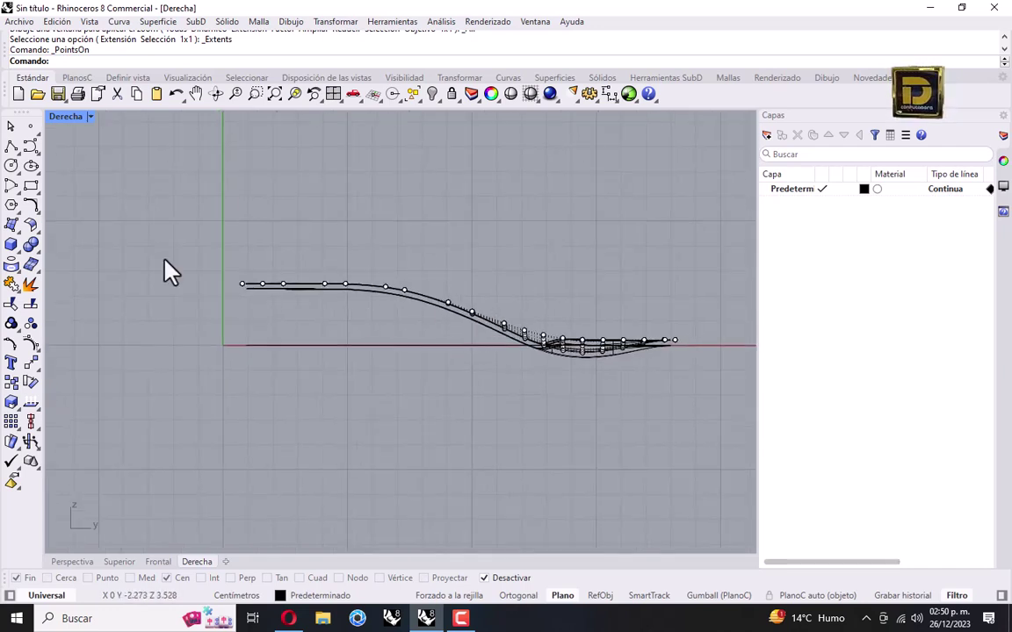
{"action": "scroll", "coordinate": [247, 289], "scroll_direction": "up", "scroll_amount": 3}
{"action": "mouse_move", "coordinate": [212, 254]}
{"action": "left_mouse_down"}
{"action": "mouse_move", "coordinate": [303, 284]}
{"action": "mouse_move", "coordinate": [347, 283]}
{"action": "left_mouse_up"}
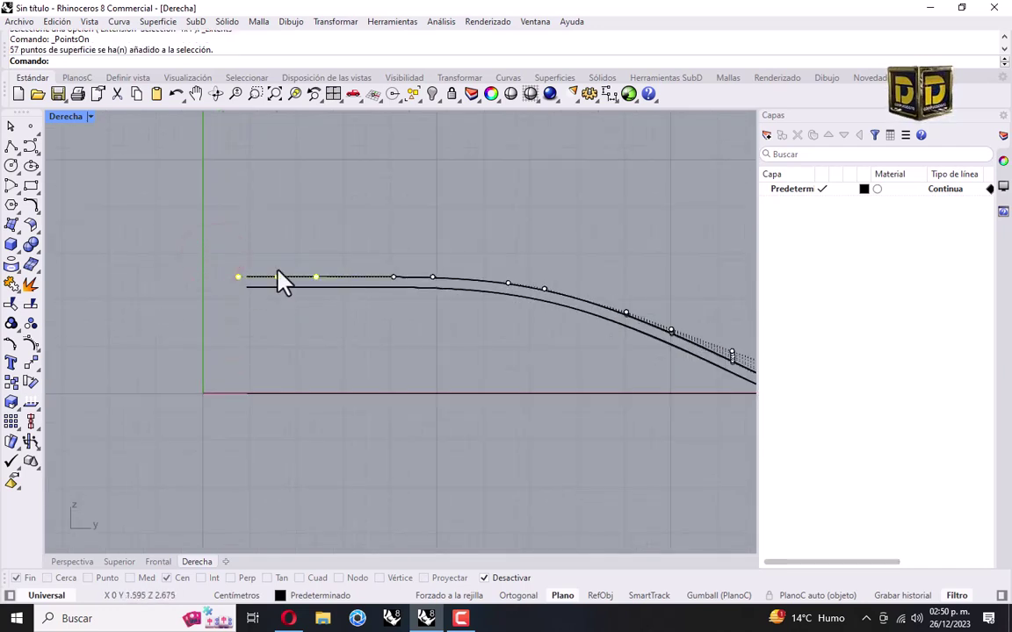
{"action": "scroll", "coordinate": [279, 286], "scroll_direction": "up", "scroll_amount": 2}
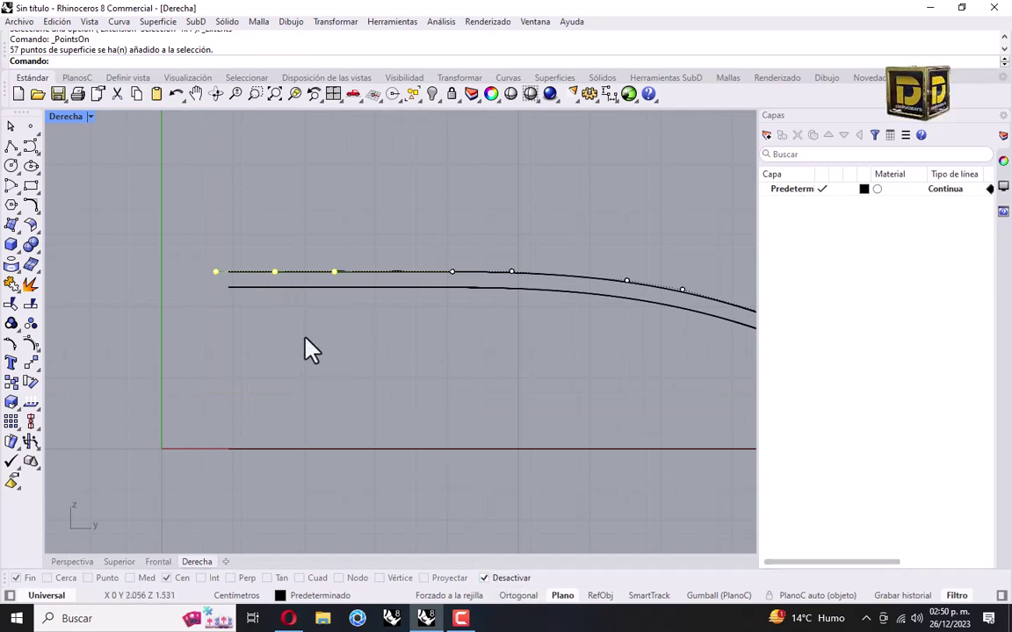
- Try to reposition the selected handle-end control points freehand, and undo the move
{"action": "left_click", "coordinate": [274, 278]}
{"action": "left_click_drag", "start_coordinate": [204, 253], "coordinate": [334, 261]}
{"action": "key", "text": "ctrl+z"}
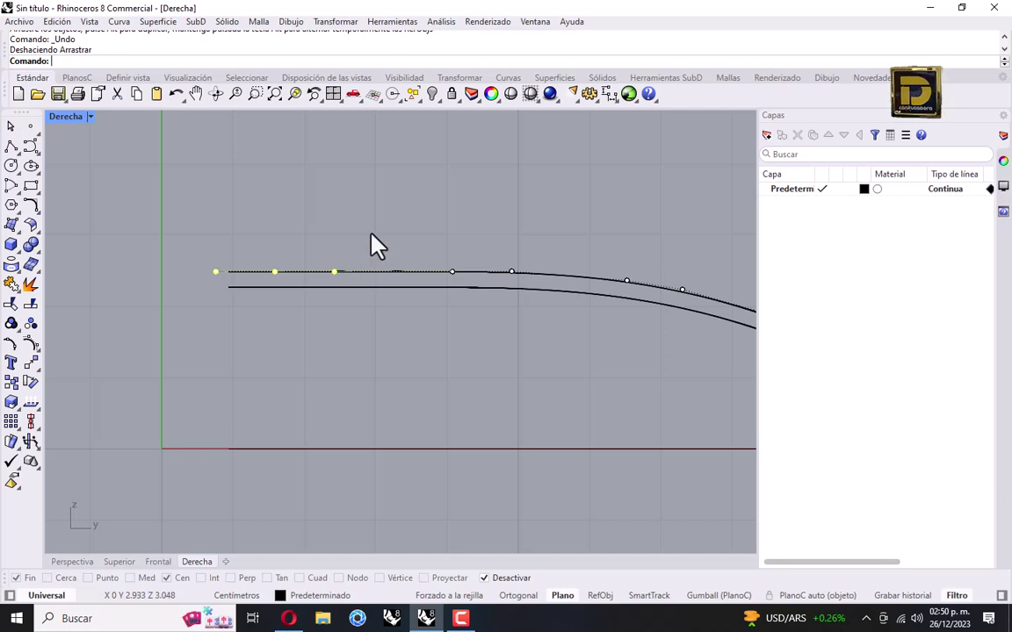
- Move the three selected rows of handle-end control points straight up by 0.05 cm in the Derecha view
{"action": "scroll", "coordinate": [375, 237], "scroll_direction": "down", "scroll_amount": 5}
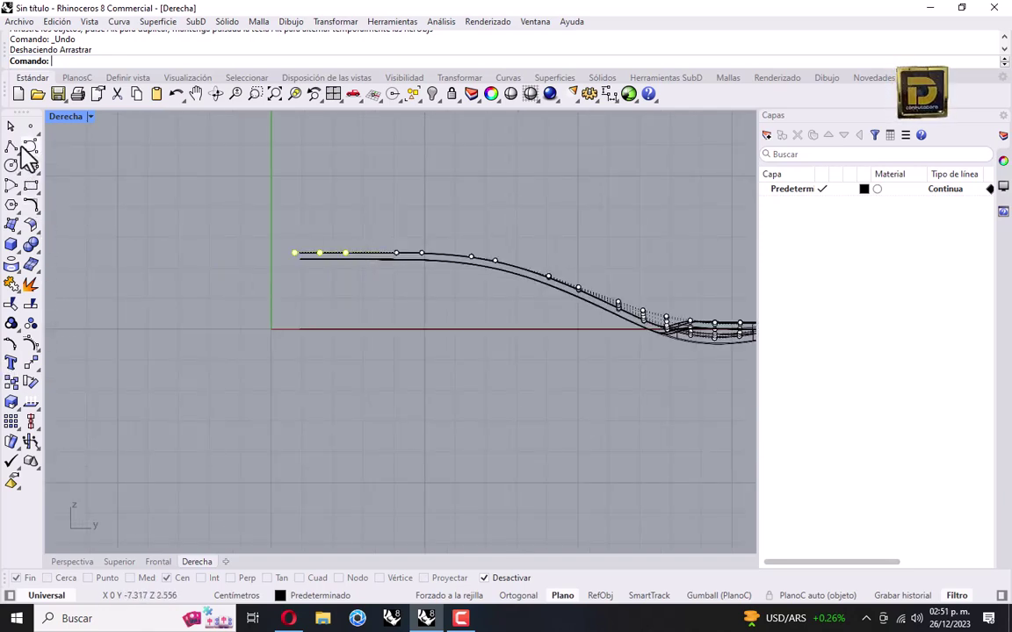
{"action": "left_click", "coordinate": [29, 359]}
{"action": "left_click", "coordinate": [328, 252]}
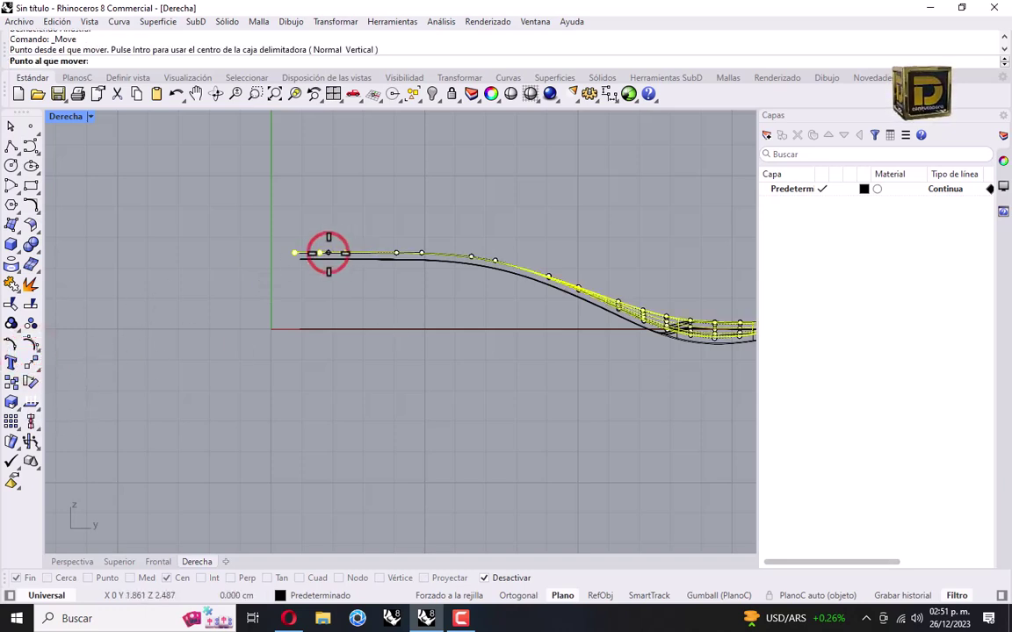
{"action": "type", "text": "0.05"}
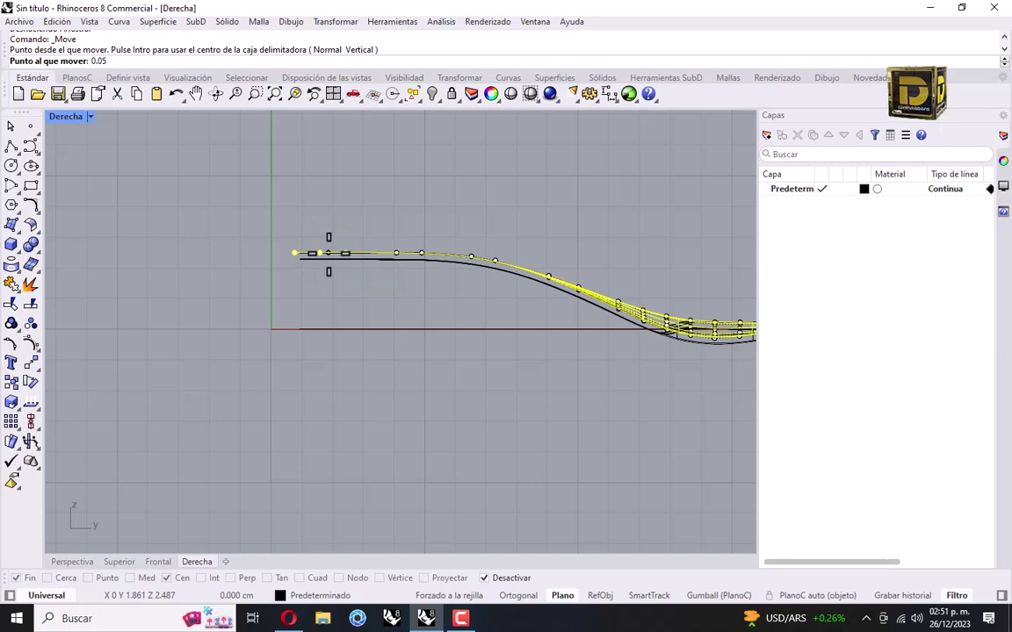
{"action": "key", "text": "Return"}
{"action": "left_click", "coordinate": [339, 141]}
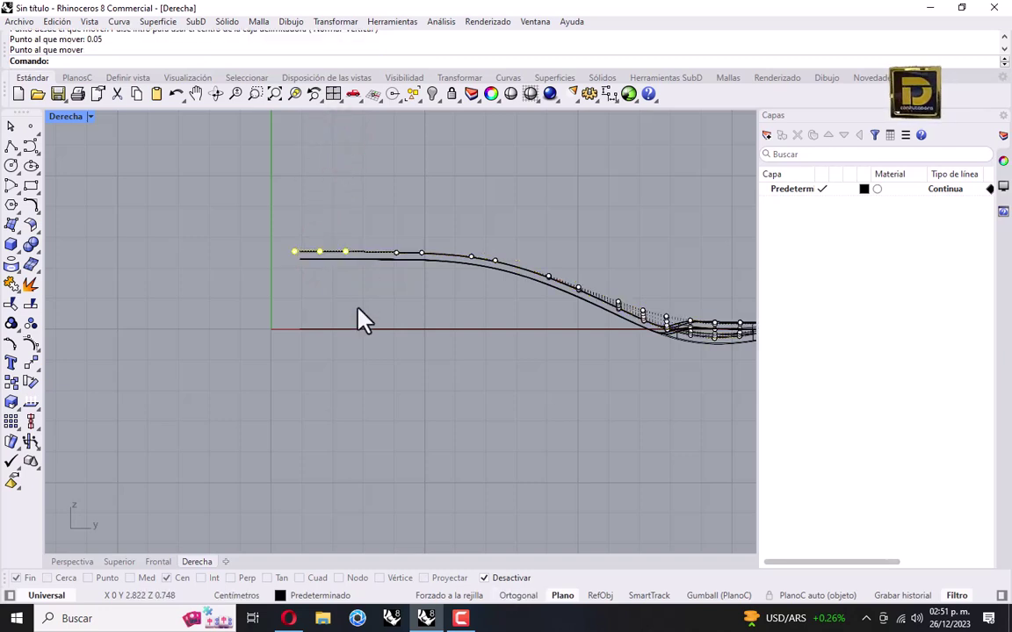
- Undo the last 0.05 cm move of the handle-end control points
{"action": "key", "text": "ctrl+z"}
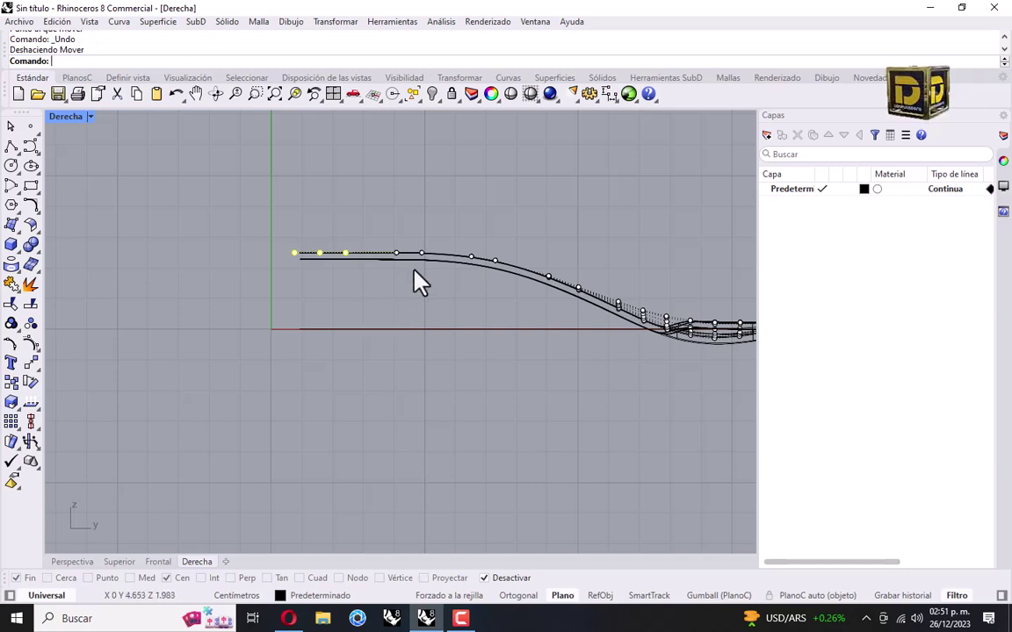
{"action": "scroll", "coordinate": [418, 258], "scroll_direction": "up", "scroll_amount": 1}
{"action": "right_click_drag", "start_coordinate": [626, 305], "coordinate": [483, 277]}
{"action": "right_click_drag", "start_coordinate": [607, 305], "coordinate": [533, 298]}
{"action": "scroll", "coordinate": [564, 319], "scroll_direction": "up", "scroll_amount": 4}
{"action": "right_click_drag", "start_coordinate": [619, 324], "coordinate": [554, 318]}
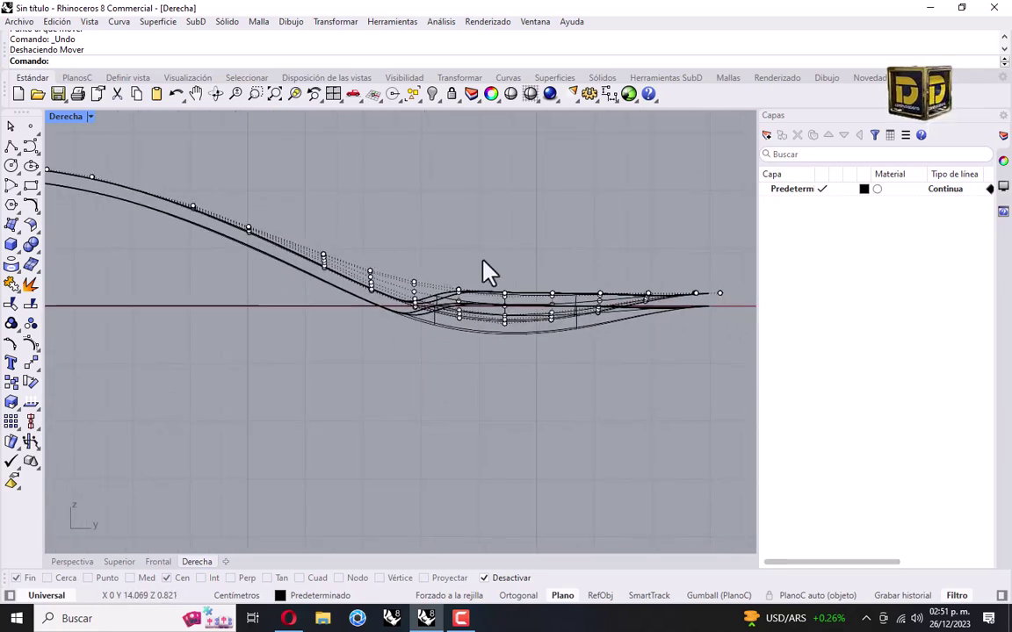
- Select the four central rows of nine control points inside the bowl in the Superior view, and nudge them slightly upward in Derecha
{"action": "double_click", "coordinate": [65, 118]}
{"action": "scroll", "coordinate": [233, 176], "scroll_direction": "up", "scroll_amount": 6}
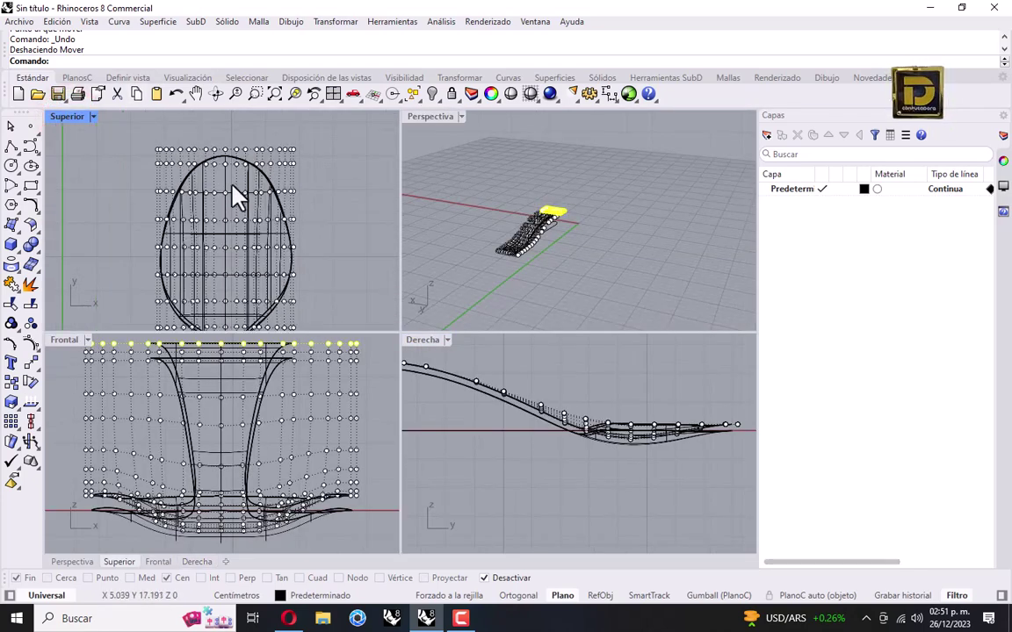
{"action": "double_click", "coordinate": [65, 117]}
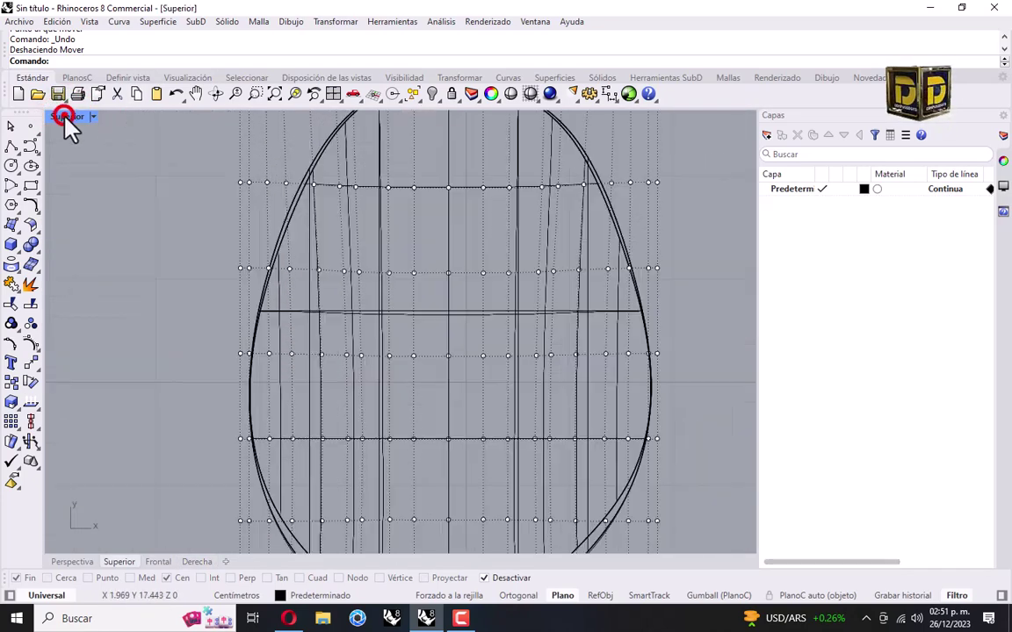
{"action": "scroll", "coordinate": [398, 239], "scroll_direction": "up", "scroll_amount": 2}
{"action": "left_click_drag", "start_coordinate": [347, 221], "coordinate": [495, 422]}
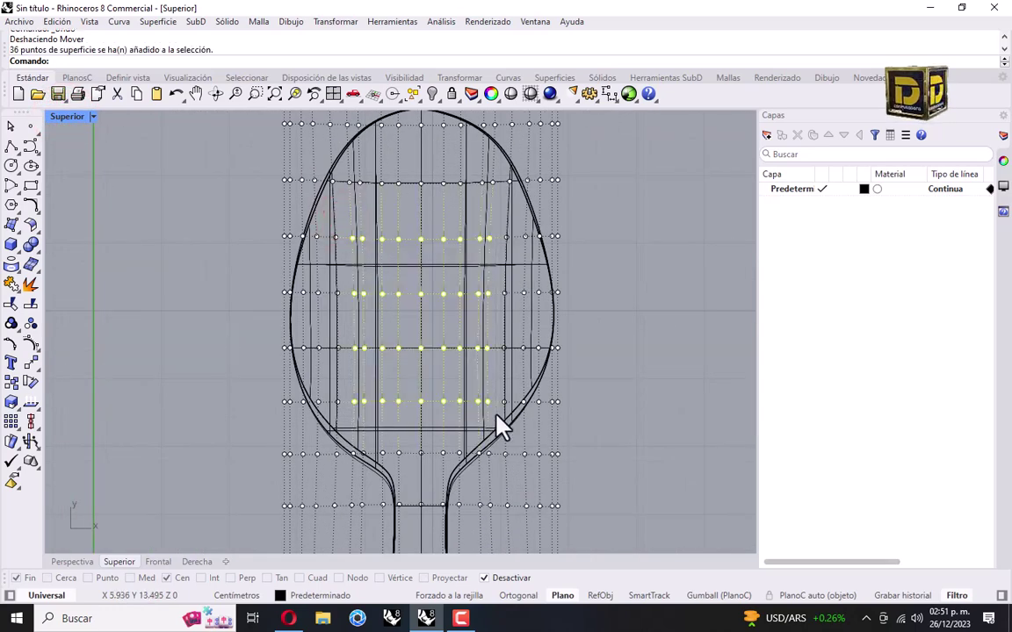
{"action": "double_click", "coordinate": [76, 118]}
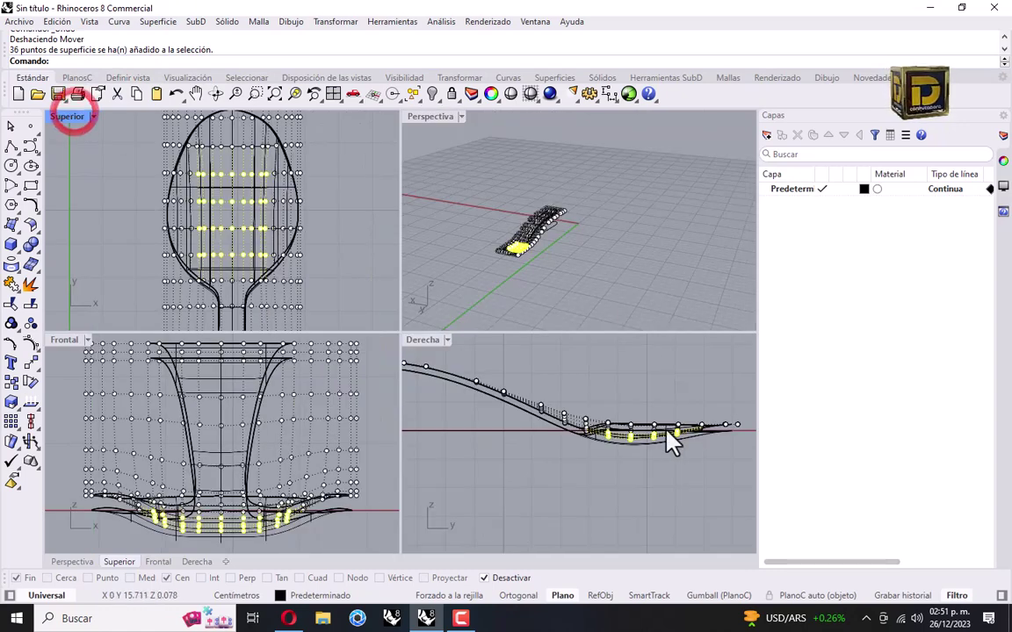
{"action": "scroll", "coordinate": [672, 444], "scroll_direction": "up", "scroll_amount": 5}
{"action": "left_click_drag", "start_coordinate": [641, 413], "coordinate": [640, 411]}
{"action": "scroll", "coordinate": [630, 408], "scroll_direction": "down", "scroll_amount": 1}
{"action": "scroll", "coordinate": [577, 413], "scroll_direction": "down", "scroll_amount": 12}
{"action": "scroll", "coordinate": [606, 412], "scroll_direction": "up", "scroll_amount": 3}
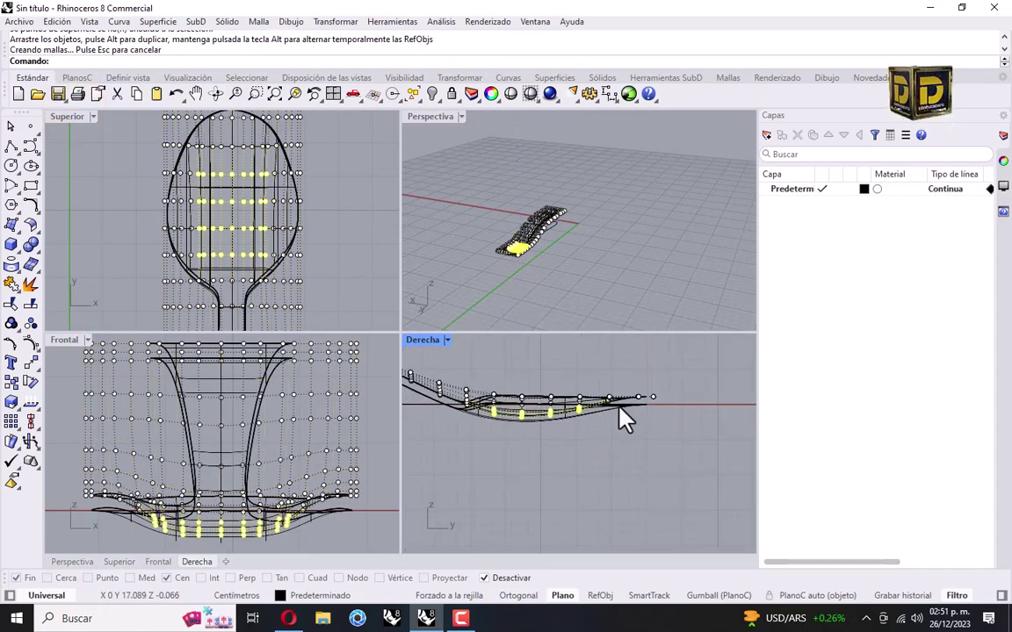
- Select the two rows of control points at the bowl's tip and move them slightly down in the Derecha view
{"action": "left_click", "coordinate": [618, 409]}
{"action": "scroll", "coordinate": [634, 395], "scroll_direction": "up", "scroll_amount": 4}
{"action": "left_click_drag", "start_coordinate": [629, 380], "coordinate": [668, 400]}
{"action": "scroll", "coordinate": [539, 424], "scroll_direction": "up", "scroll_amount": 1}
{"action": "right_click_drag", "start_coordinate": [524, 211], "coordinate": [605, 260]}
{"action": "right_click_drag", "start_coordinate": [657, 282], "coordinate": [630, 241]}
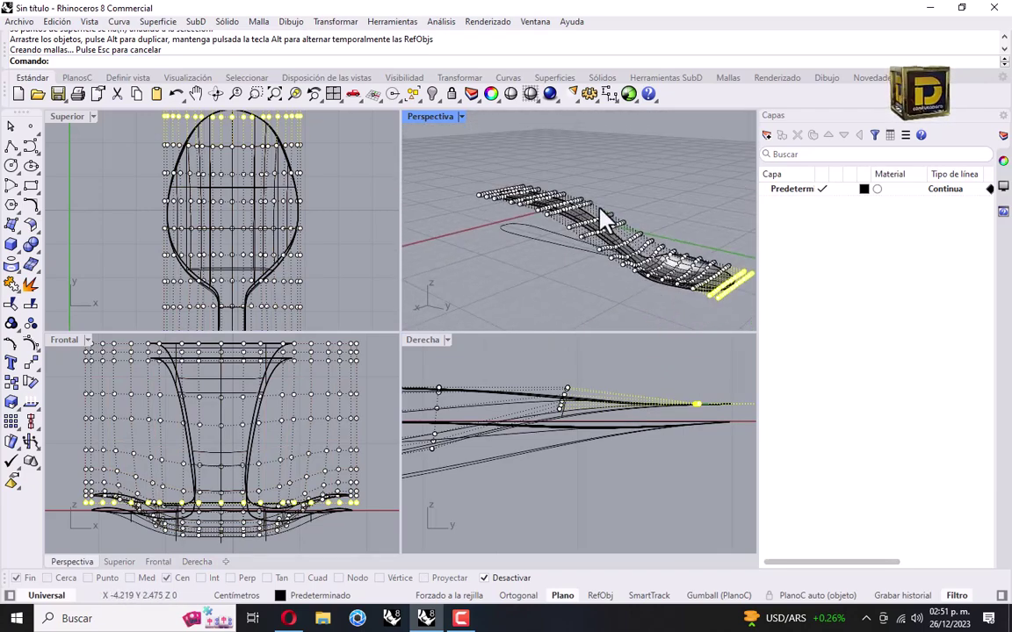
- Select the three rows of control points at the handle's end and raise them slightly freehand in the Derecha view
{"action": "scroll", "coordinate": [665, 435], "scroll_direction": "up", "scroll_amount": 2}
{"action": "right_click_drag", "start_coordinate": [474, 430], "coordinate": [593, 458]}
{"action": "scroll", "coordinate": [605, 449], "scroll_direction": "up", "scroll_amount": 4}
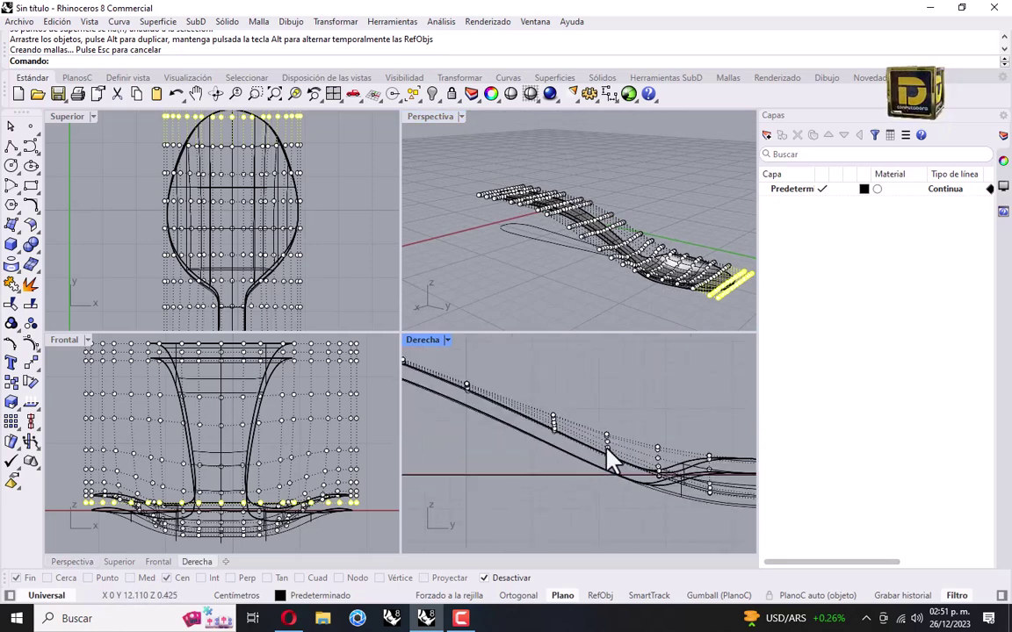
{"action": "scroll", "coordinate": [603, 428], "scroll_direction": "down", "scroll_amount": 1}
{"action": "scroll", "coordinate": [615, 229], "scroll_direction": "up", "scroll_amount": 2}
{"action": "right_click_drag", "start_coordinate": [616, 222], "coordinate": [661, 217]}
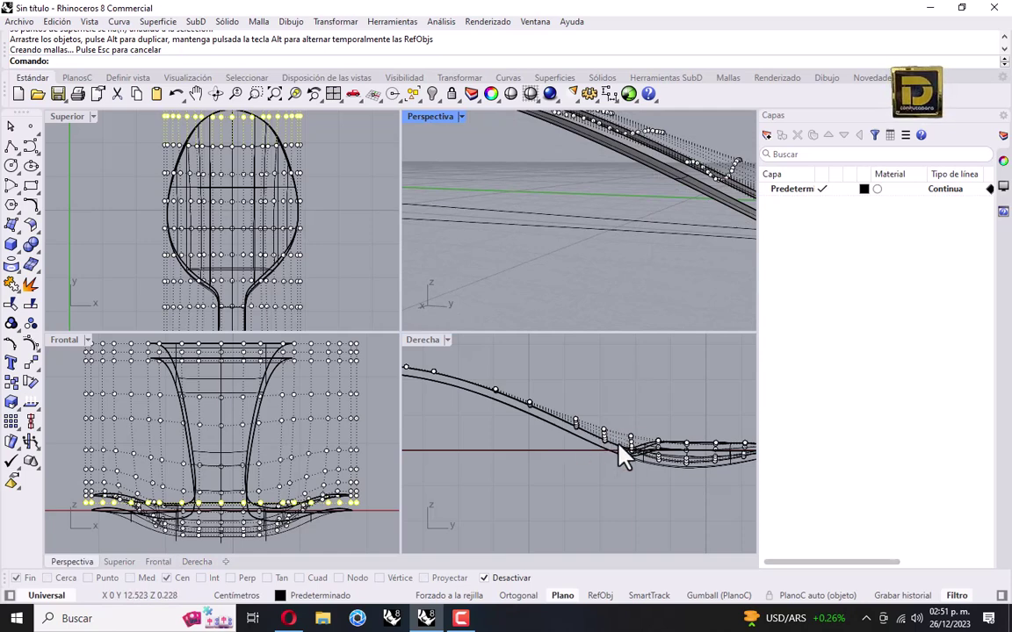
{"action": "scroll", "coordinate": [619, 446], "scroll_direction": "down", "scroll_amount": 8}
{"action": "right_click_drag", "start_coordinate": [546, 452], "coordinate": [569, 451]}
{"action": "scroll", "coordinate": [474, 410], "scroll_direction": "up", "scroll_amount": 8}
{"action": "left_click_drag", "start_coordinate": [457, 394], "coordinate": [540, 402]}
- Select the two rows of control points at the neck between handle and bowl, and reposition them slightly freehand in the Derecha view
{"action": "scroll", "coordinate": [553, 449], "scroll_direction": "down", "scroll_amount": 4}
{"action": "right_click_drag", "start_coordinate": [635, 455], "coordinate": [641, 413]}
{"action": "scroll", "coordinate": [653, 436], "scroll_direction": "up", "scroll_amount": 3}
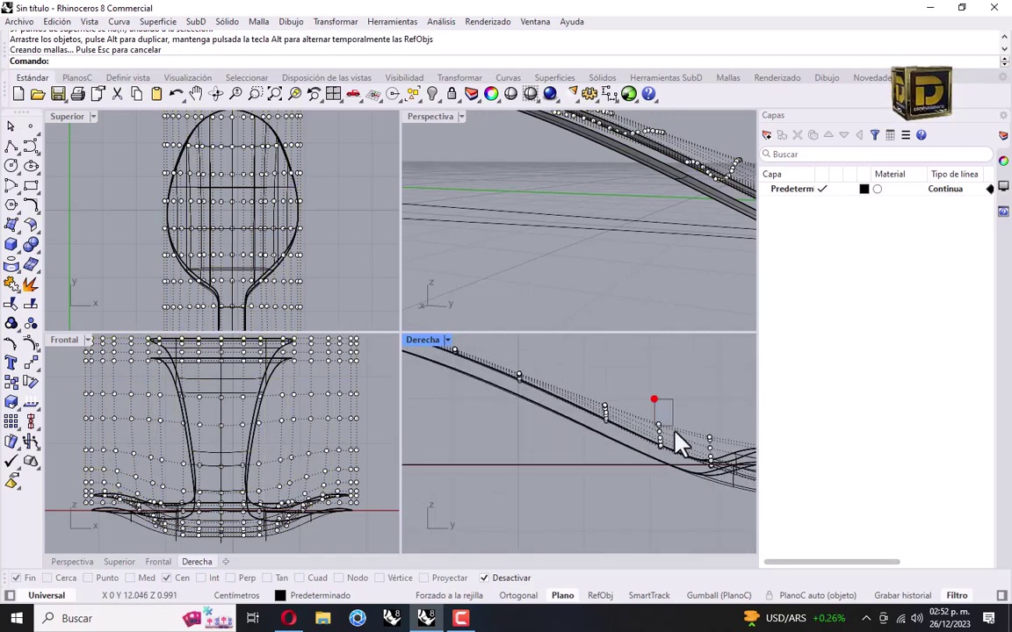
{"action": "left_click_drag", "start_coordinate": [654, 401], "coordinate": [683, 461]}
{"action": "left_click_drag", "start_coordinate": [698, 411], "coordinate": [730, 479]}
{"action": "left_click_drag", "start_coordinate": [655, 407], "coordinate": [662, 459], "text": "shift"}
{"action": "scroll", "coordinate": [661, 446], "scroll_direction": "up", "scroll_amount": 6}
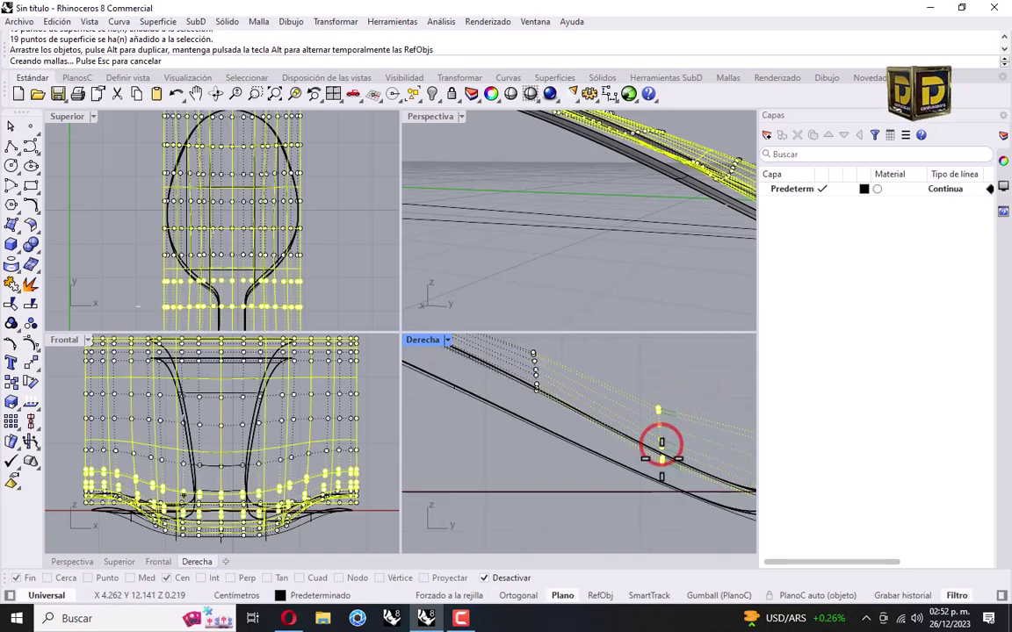
- Turn off the control points and inspect the two spoon surfaces in a maximized Perspectiva view
{"action": "key", "text": "Escape"}
{"action": "key", "text": "Escape"}
{"action": "right_click_drag", "start_coordinate": [626, 221], "coordinate": [535, 249]}
{"action": "double_click", "coordinate": [436, 126]}
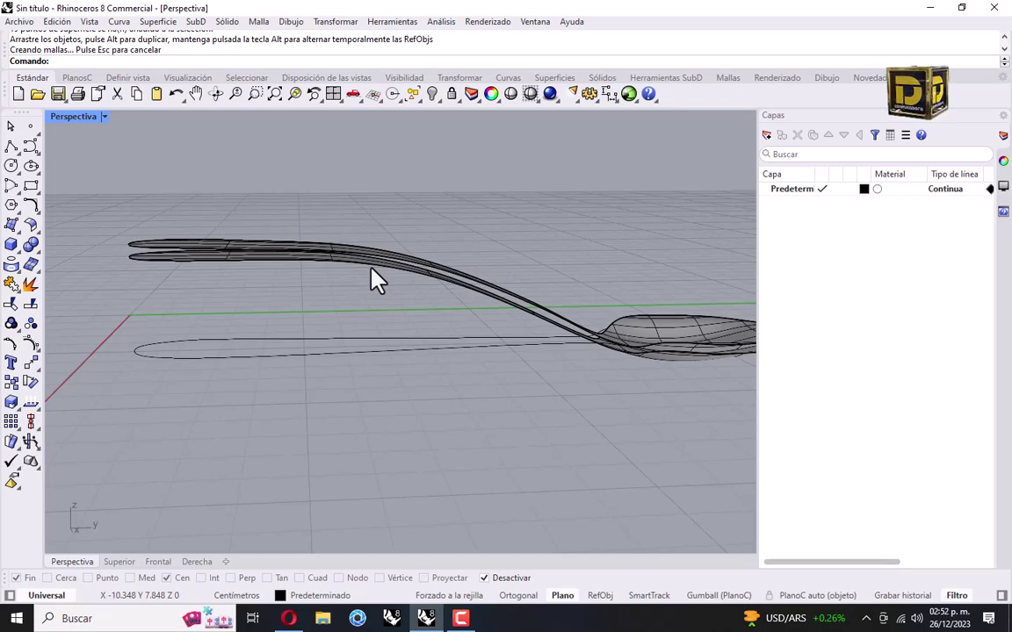
{"action": "right_click_drag", "start_coordinate": [309, 224], "coordinate": [530, 306]}
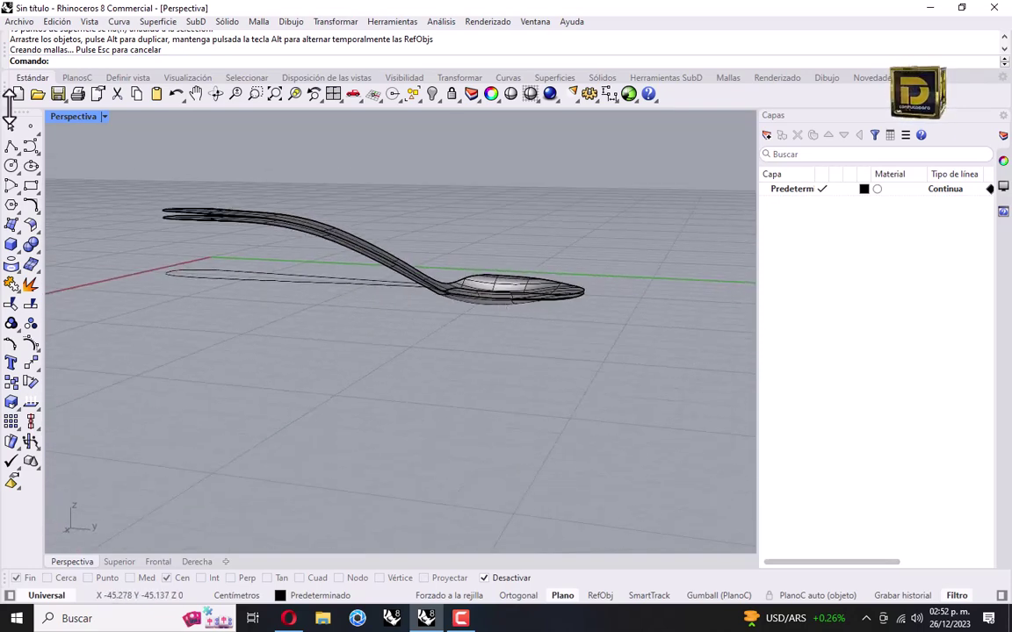
- Draw a polyline joining the upper and lower surface edges near the bowl's tip, using only the Cuad object snap
{"action": "left_click", "coordinate": [11, 145]}
{"action": "scroll", "coordinate": [593, 280], "scroll_direction": "up", "scroll_amount": 3}
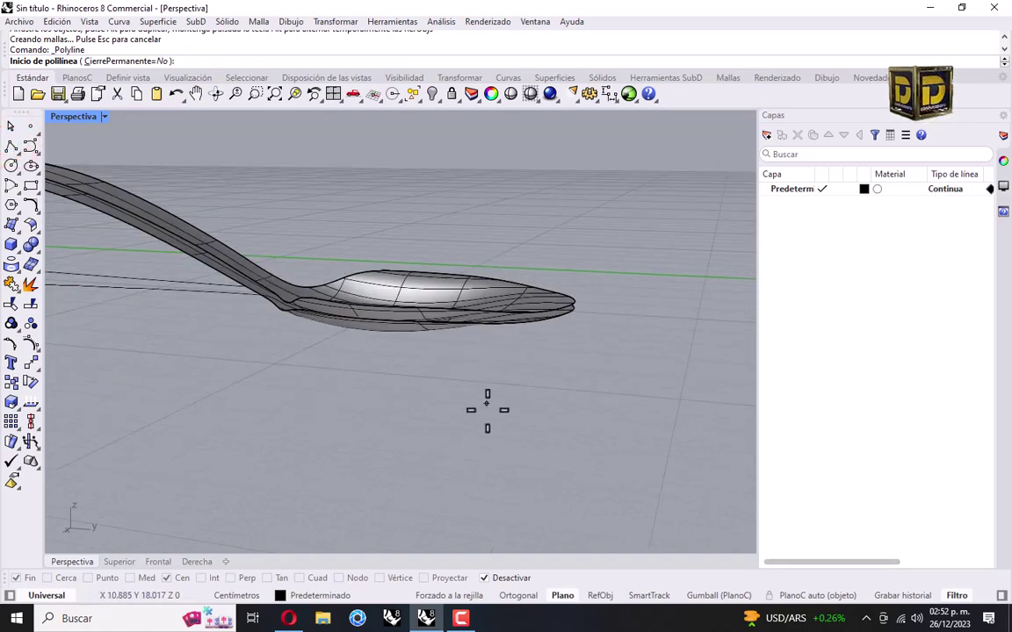
{"action": "left_click", "coordinate": [505, 578]}
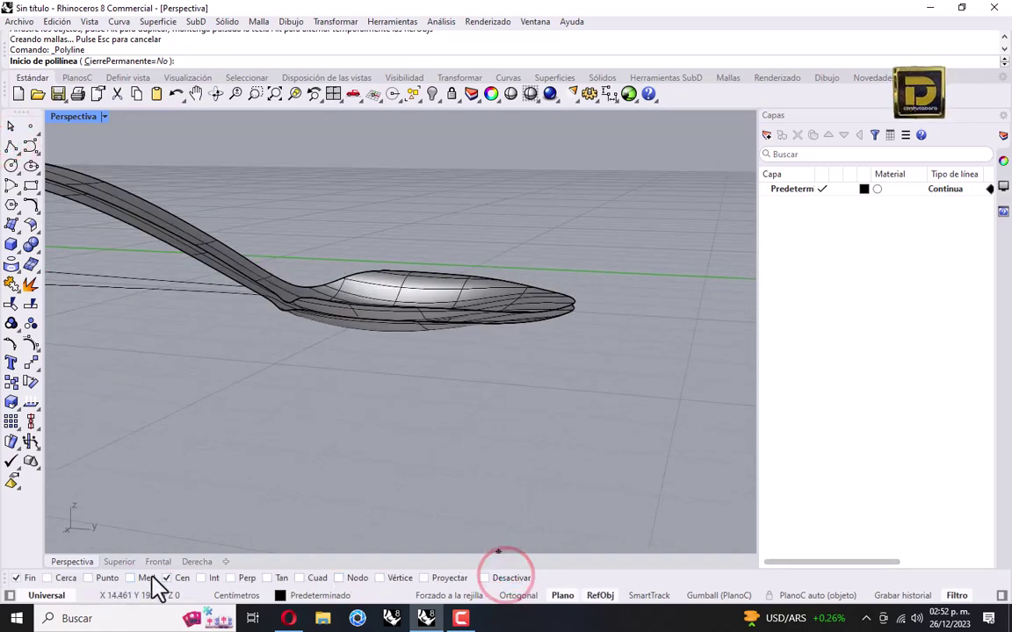
{"action": "right_click", "coordinate": [311, 579]}
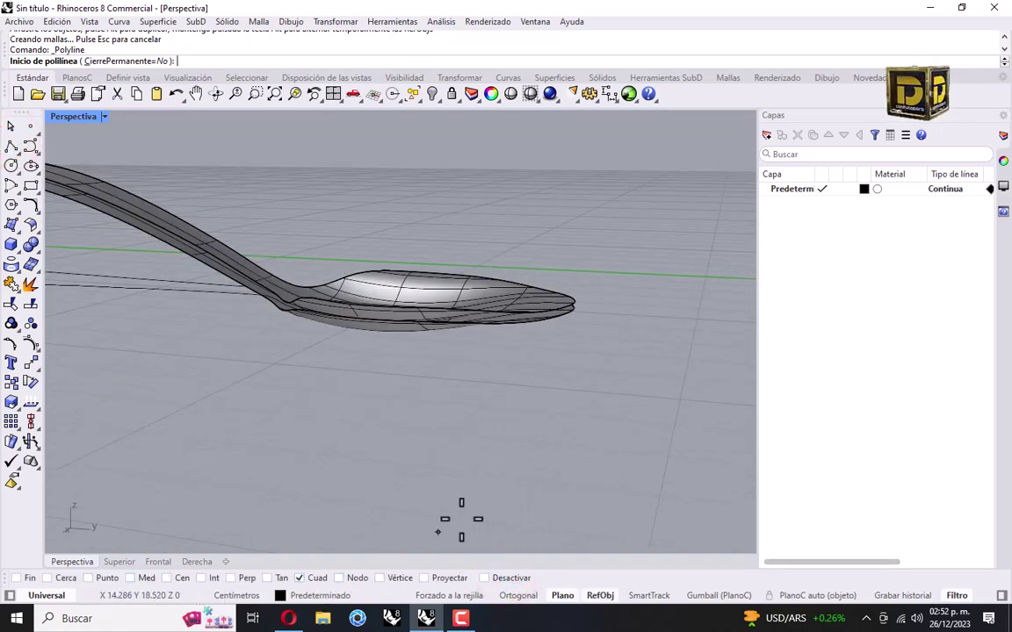
{"action": "left_click", "coordinate": [579, 314]}
{"action": "right_click", "coordinate": [581, 314]}
{"action": "scroll", "coordinate": [586, 317], "scroll_direction": "up", "scroll_amount": 8}
{"action": "right_click_drag", "start_coordinate": [575, 318], "coordinate": [549, 320]}
{"action": "scroll", "coordinate": [509, 300], "scroll_direction": "down", "scroll_amount": 5}
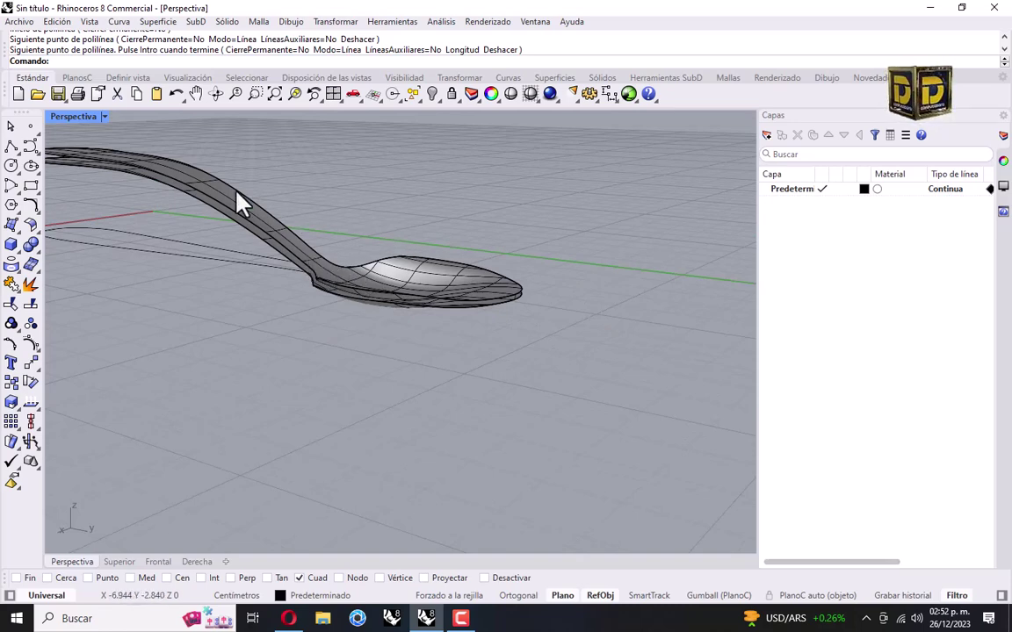
- Create a closed two-rail sweep along the upper and lower spoon edges, using the short connecting line as the cross section
{"action": "left_click", "coordinate": [17, 224]}
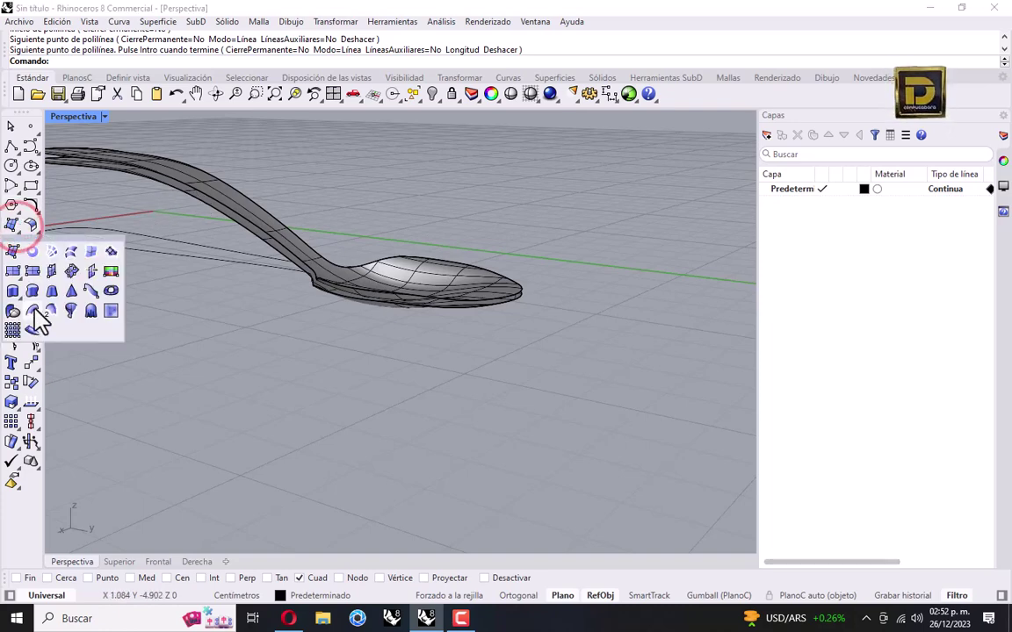
{"action": "left_click", "coordinate": [49, 310]}
{"action": "scroll", "coordinate": [540, 281], "scroll_direction": "up", "scroll_amount": 5}
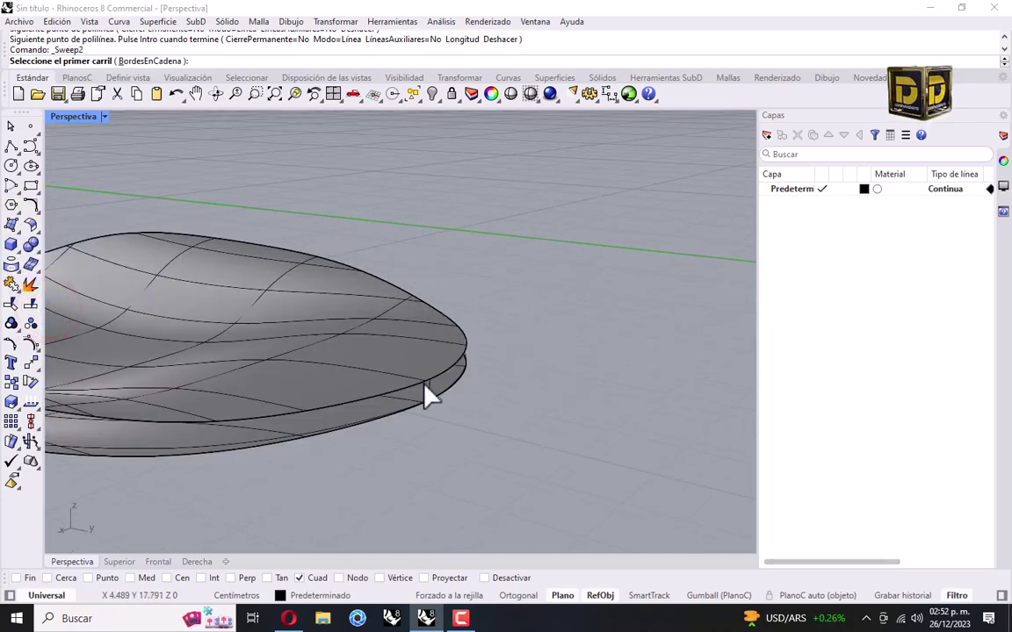
{"action": "left_click", "coordinate": [391, 401]}
{"action": "scroll", "coordinate": [523, 316], "scroll_direction": "down", "scroll_amount": 5}
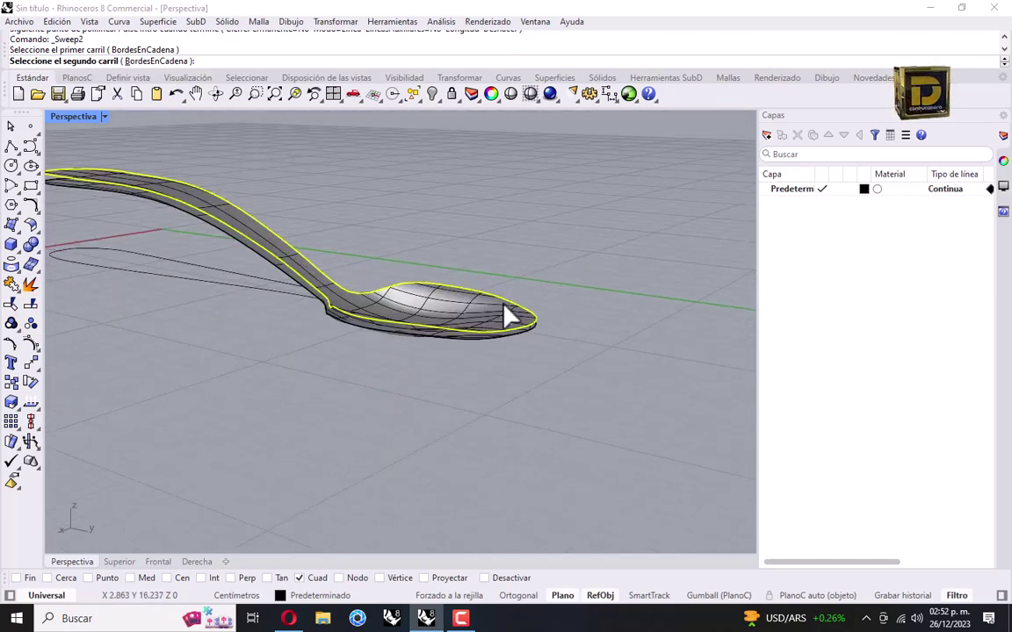
{"action": "scroll", "coordinate": [496, 356], "scroll_direction": "up", "scroll_amount": 3}
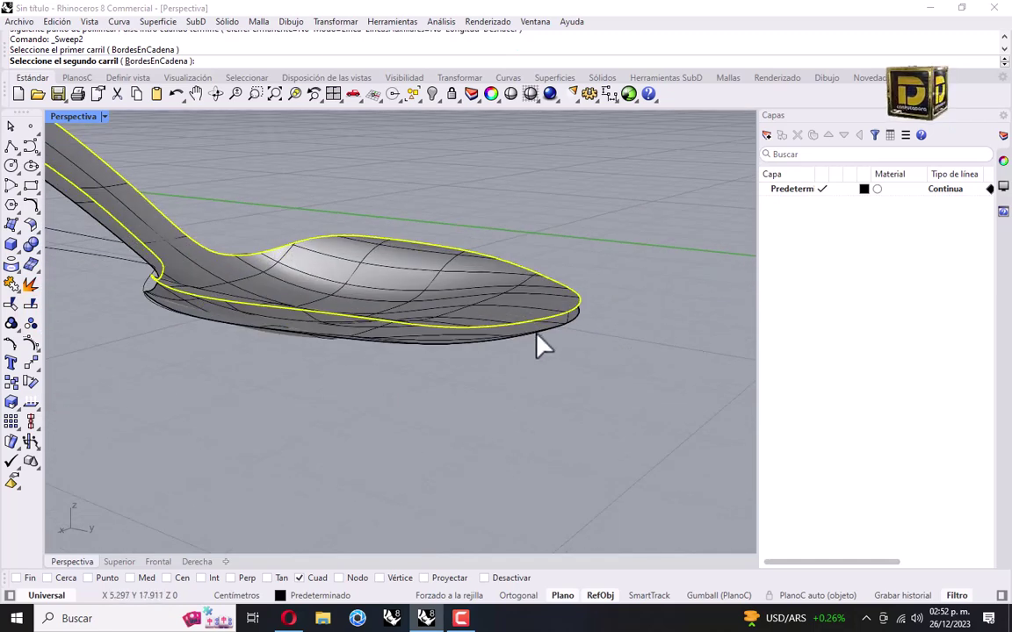
{"action": "left_click", "coordinate": [541, 342]}
{"action": "scroll", "coordinate": [572, 322], "scroll_direction": "up", "scroll_amount": 4}
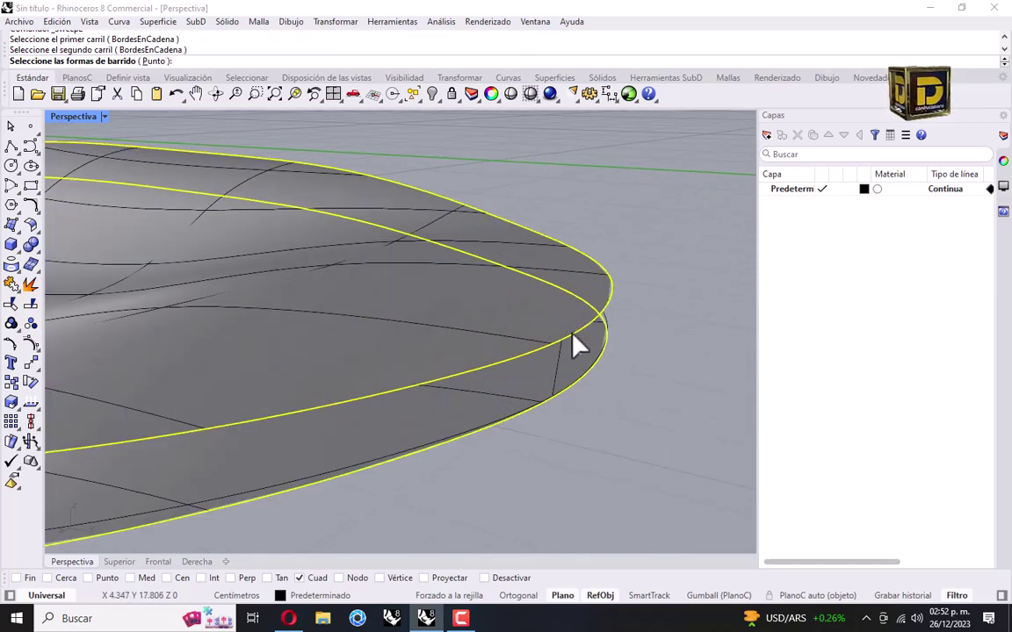
{"action": "left_click", "coordinate": [562, 360]}
{"action": "key", "text": "Return"}
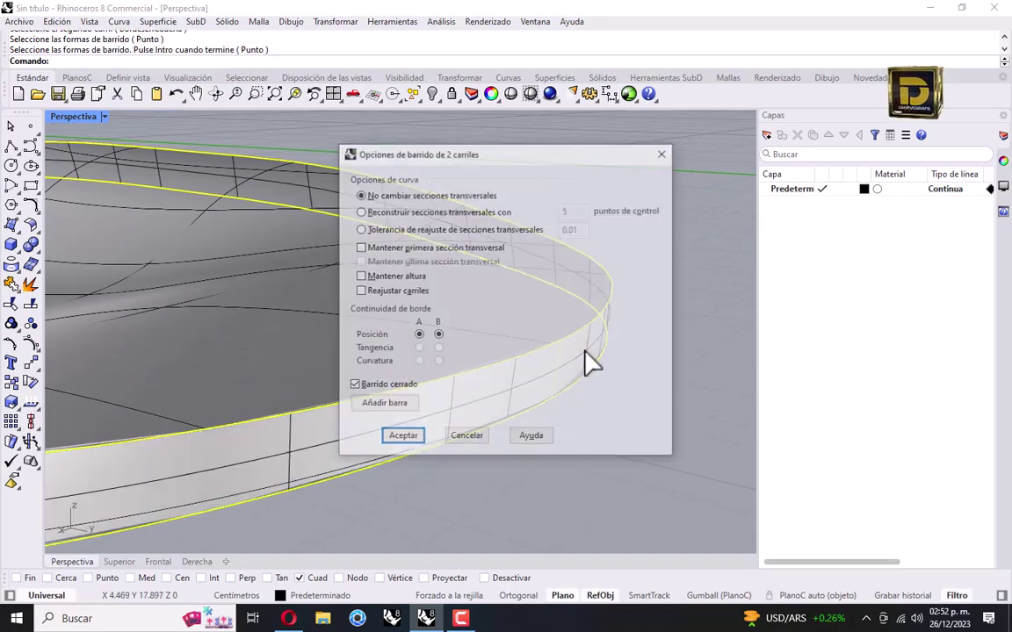
{"action": "key", "text": "Return"}
{"action": "scroll", "coordinate": [637, 344], "scroll_direction": "down", "scroll_amount": 5}
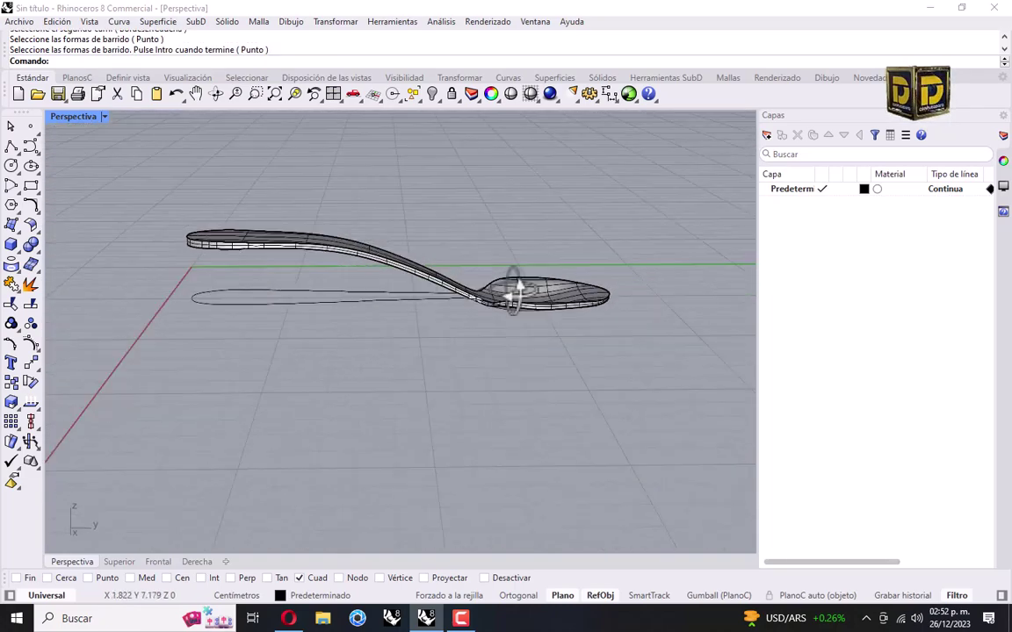
- Examine the swept side wall around the bowl and along the handle from several angles
{"action": "scroll", "coordinate": [519, 321], "scroll_direction": "up", "scroll_amount": 3}
{"action": "right_click_drag", "start_coordinate": [518, 320], "coordinate": [290, 274]}
{"action": "scroll", "coordinate": [430, 304], "scroll_direction": "down", "scroll_amount": 6}
{"action": "right_click_drag", "start_coordinate": [538, 257], "coordinate": [527, 290]}
{"action": "scroll", "coordinate": [483, 304], "scroll_direction": "down", "scroll_amount": 4}
{"action": "scroll", "coordinate": [634, 292], "scroll_direction": "up", "scroll_amount": 12}
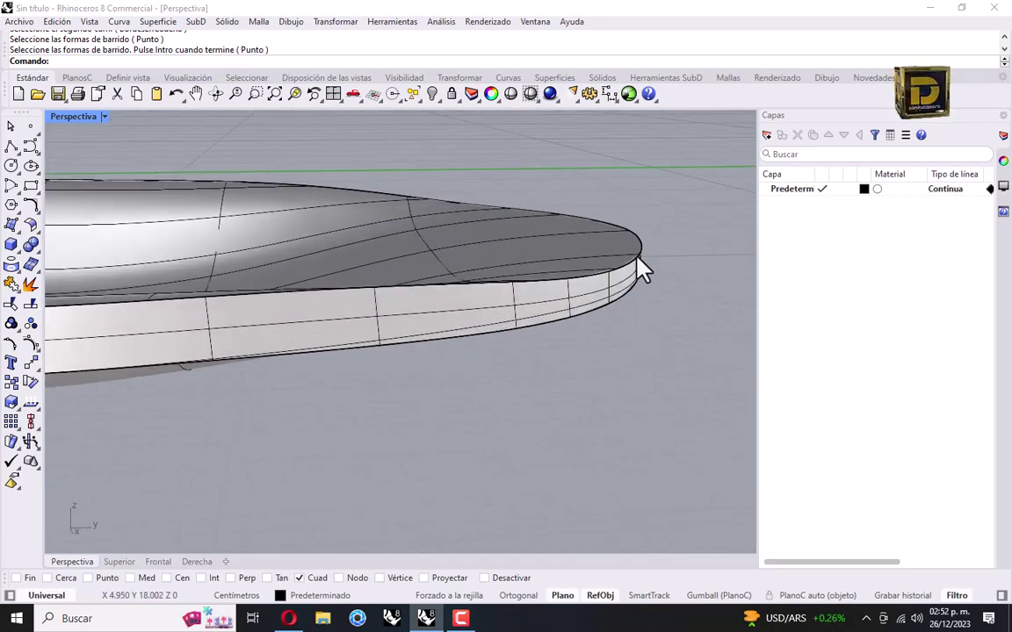
{"action": "scroll", "coordinate": [636, 257], "scroll_direction": "down", "scroll_amount": 12}
{"action": "right_click_drag", "start_coordinate": [644, 266], "coordinate": [593, 237]}
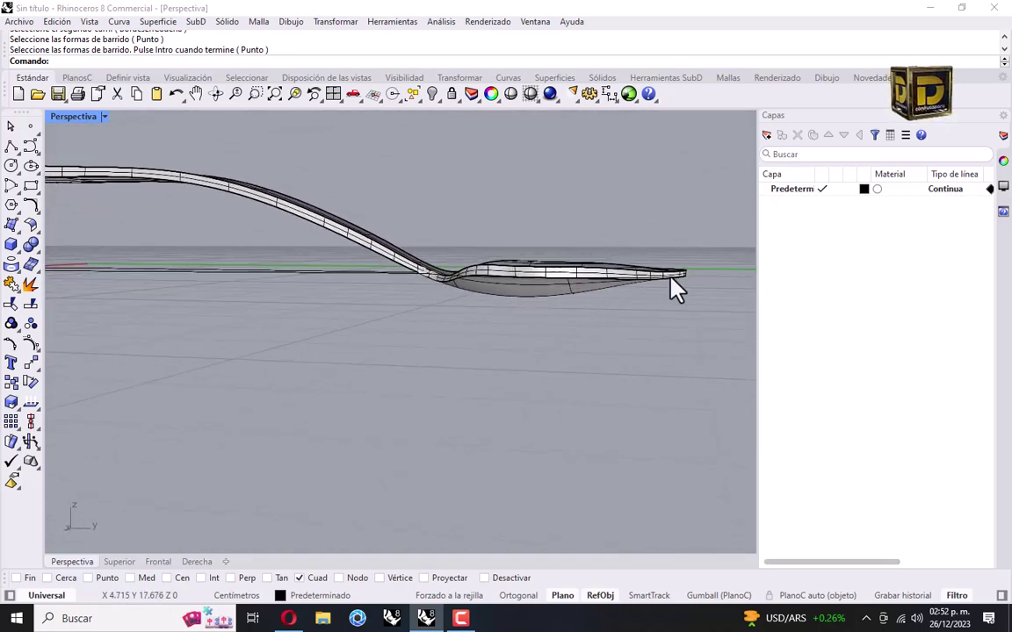
{"action": "scroll", "coordinate": [417, 268], "scroll_direction": "down", "scroll_amount": 6}
{"action": "scroll", "coordinate": [334, 217], "scroll_direction": "up", "scroll_amount": 6}
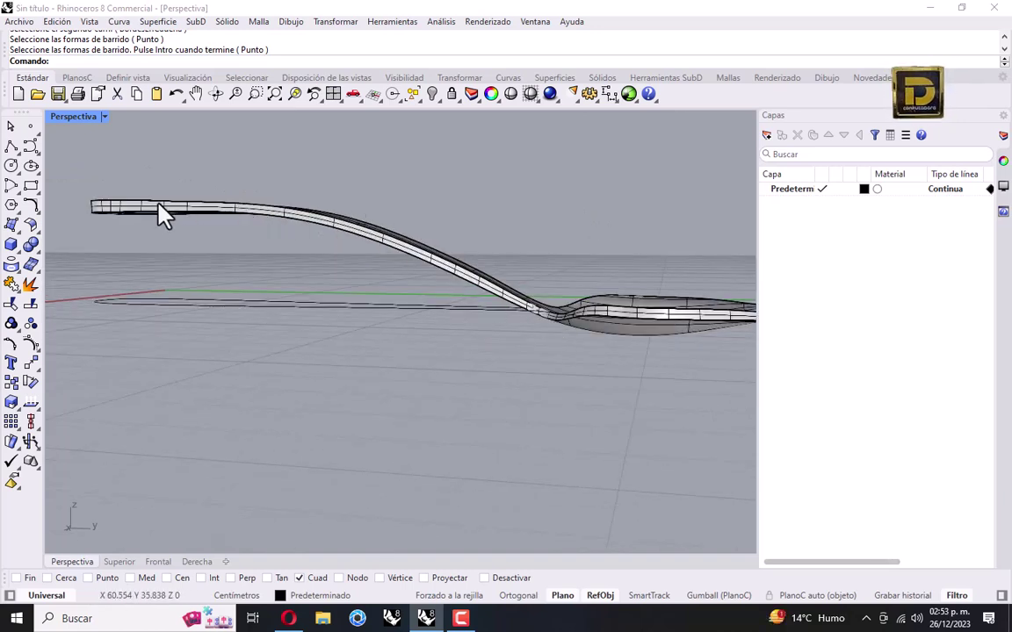
- Join the upper and lower spoon surfaces with the swept side wall into one polysurface, and check it by selecting it
{"action": "scroll", "coordinate": [300, 224], "scroll_direction": "down", "scroll_amount": 7}
{"action": "right_click_drag", "start_coordinate": [301, 229], "coordinate": [384, 274]}
{"action": "left_click_drag", "start_coordinate": [266, 172], "coordinate": [518, 308]}
{"action": "left_click", "coordinate": [11, 281]}
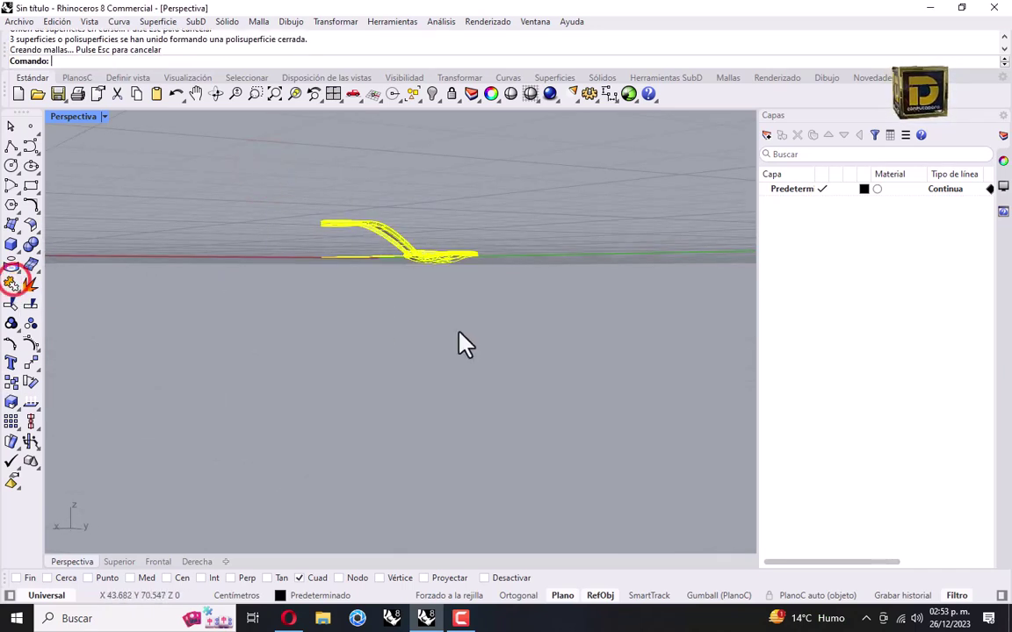
{"action": "left_click", "coordinate": [130, 269]}
{"action": "key", "text": "Home"}
{"action": "key", "text": "Home"}
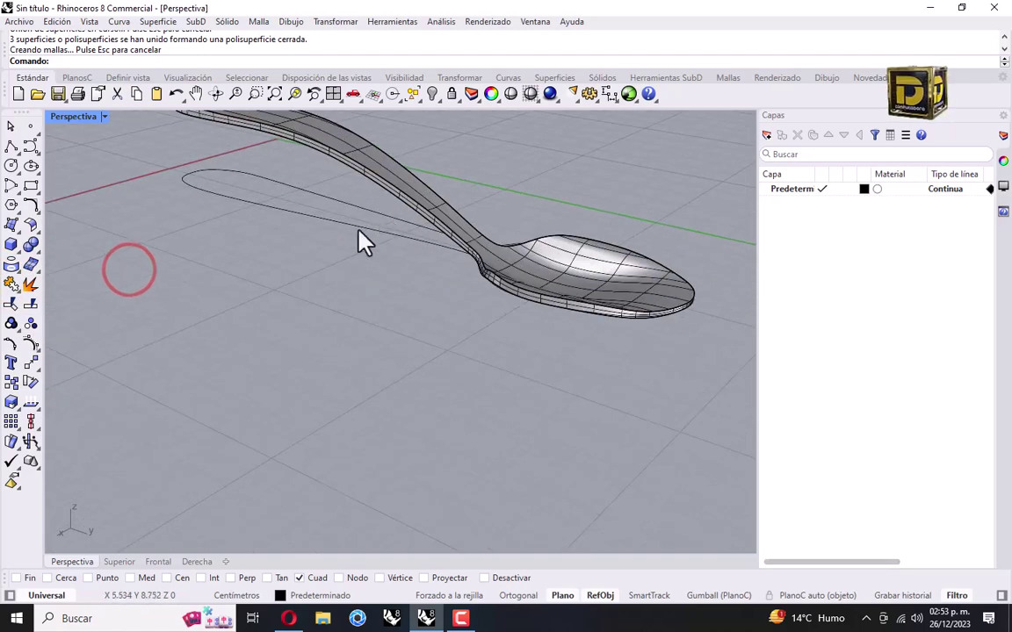
{"action": "left_click", "coordinate": [395, 183]}
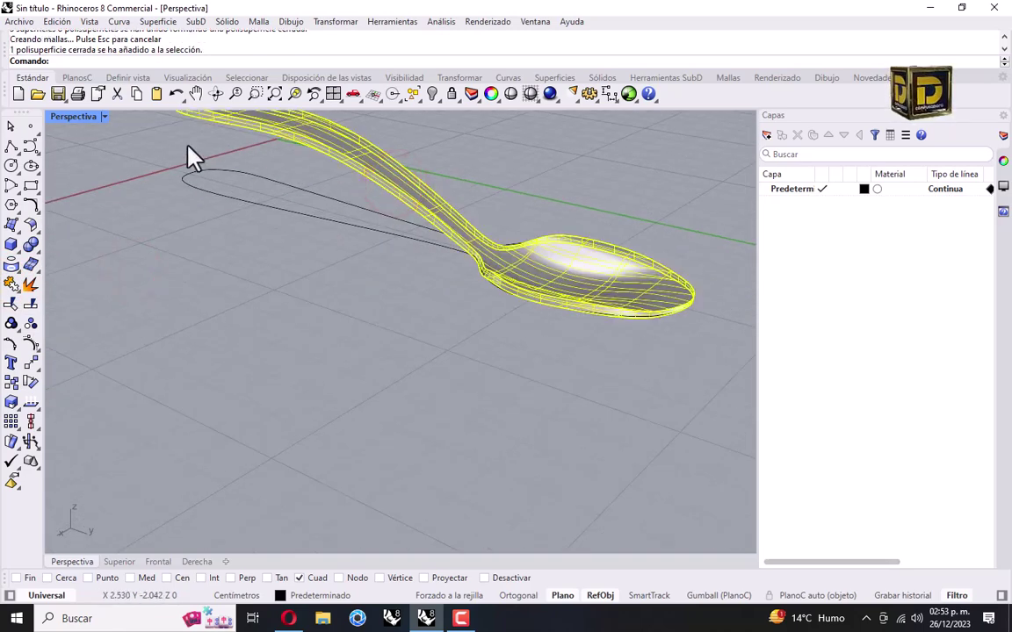
{"action": "left_click", "coordinate": [326, 385]}
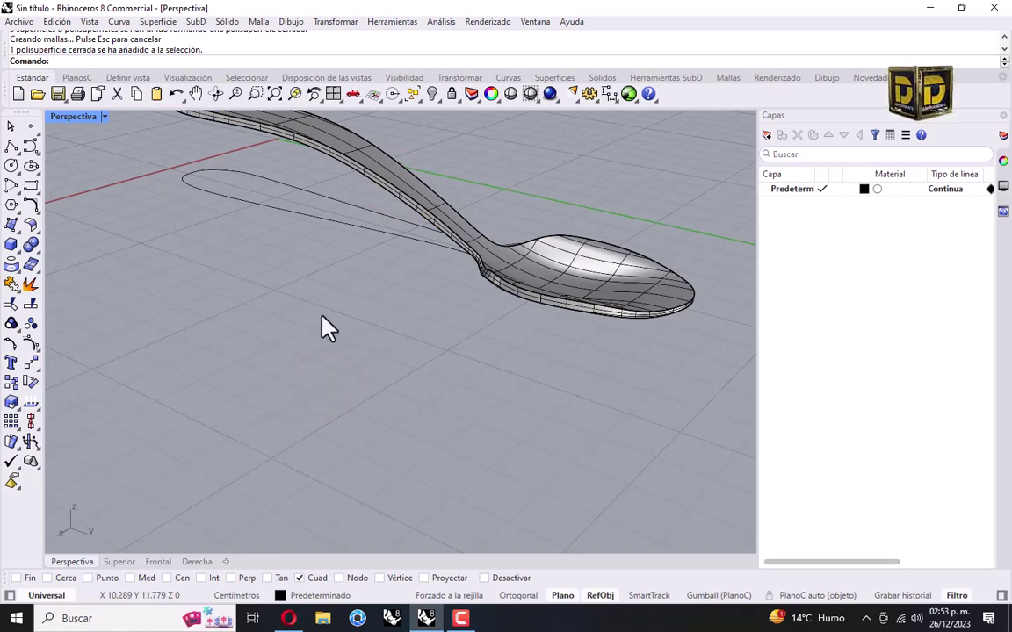
- Start an edge fillet with a radius of 0.02 and select the spoon's upper rim edge
{"action": "left_click", "coordinate": [30, 244]}
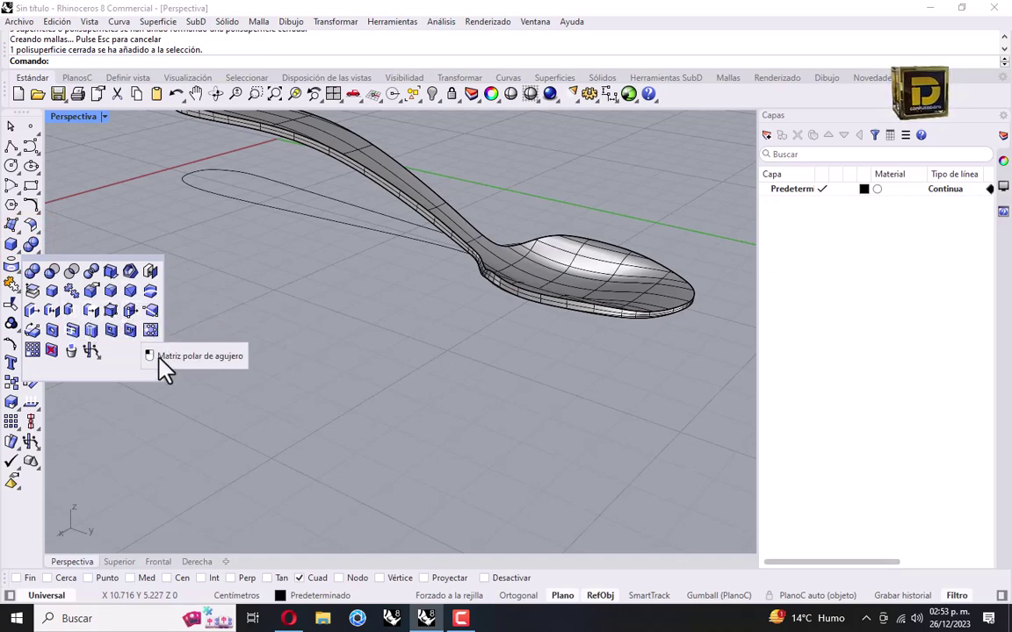
{"action": "left_click", "coordinate": [111, 291]}
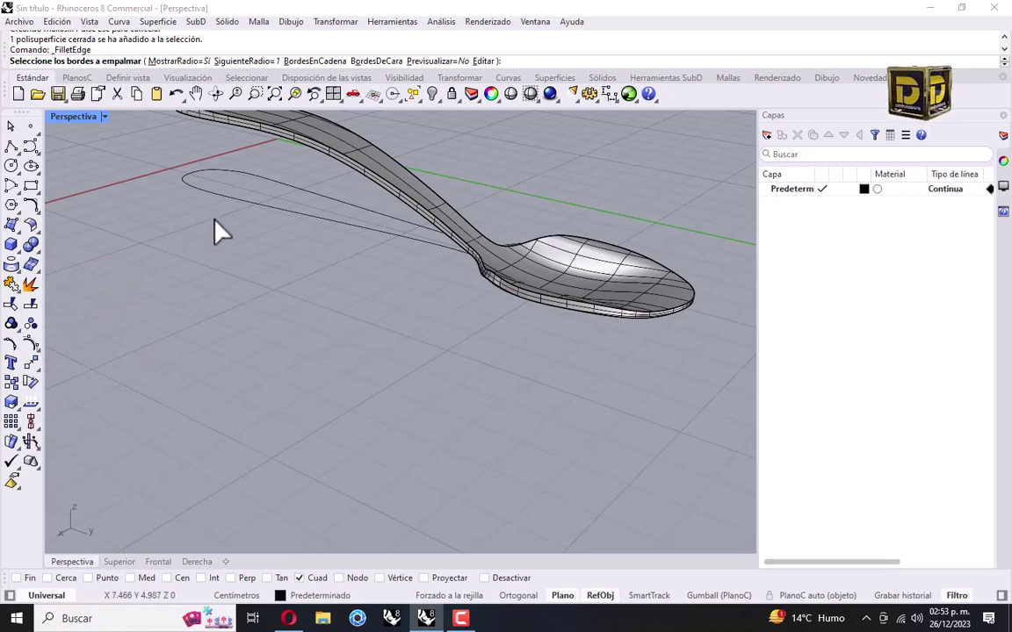
{"action": "scroll", "coordinate": [527, 307], "scroll_direction": "up", "scroll_amount": 3}
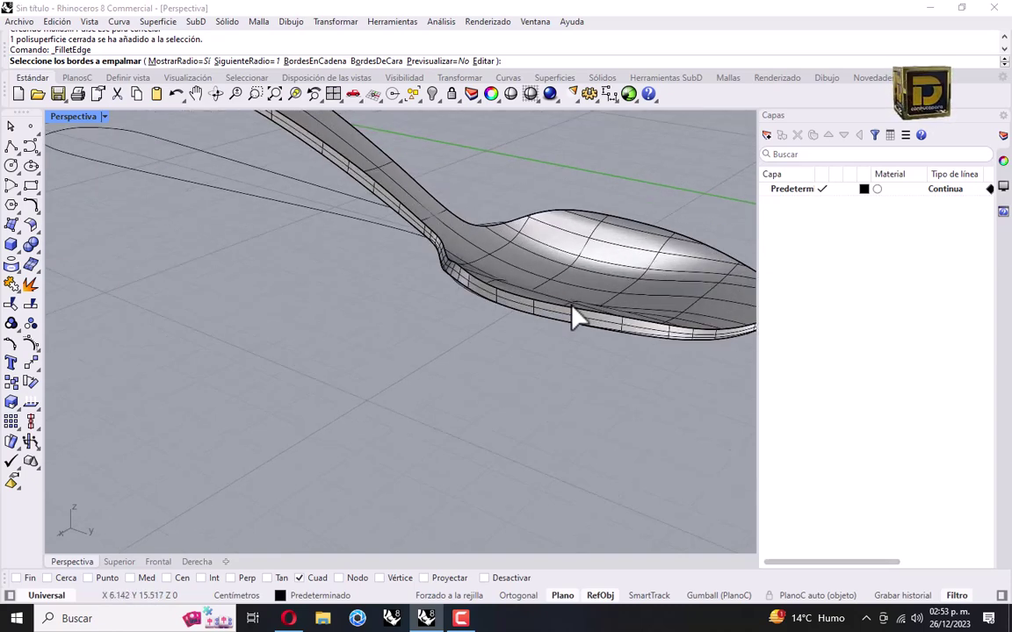
{"action": "left_click", "coordinate": [578, 316]}
{"action": "scroll", "coordinate": [509, 268], "scroll_direction": "down", "scroll_amount": 3}
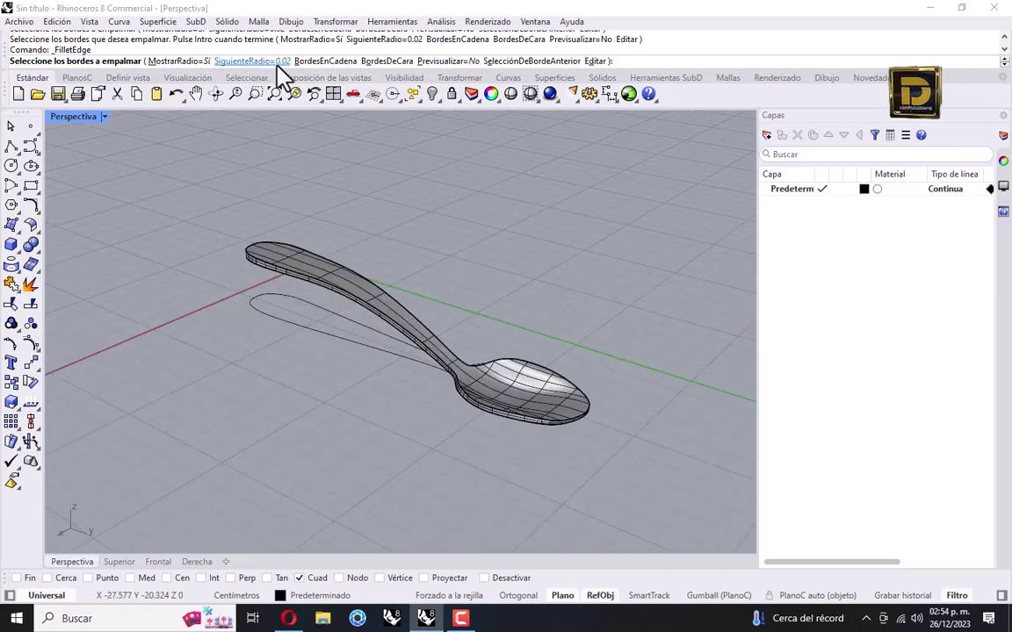
{"action": "scroll", "coordinate": [478, 369], "scroll_direction": "up", "scroll_amount": 3}
{"action": "left_click", "coordinate": [473, 408]}
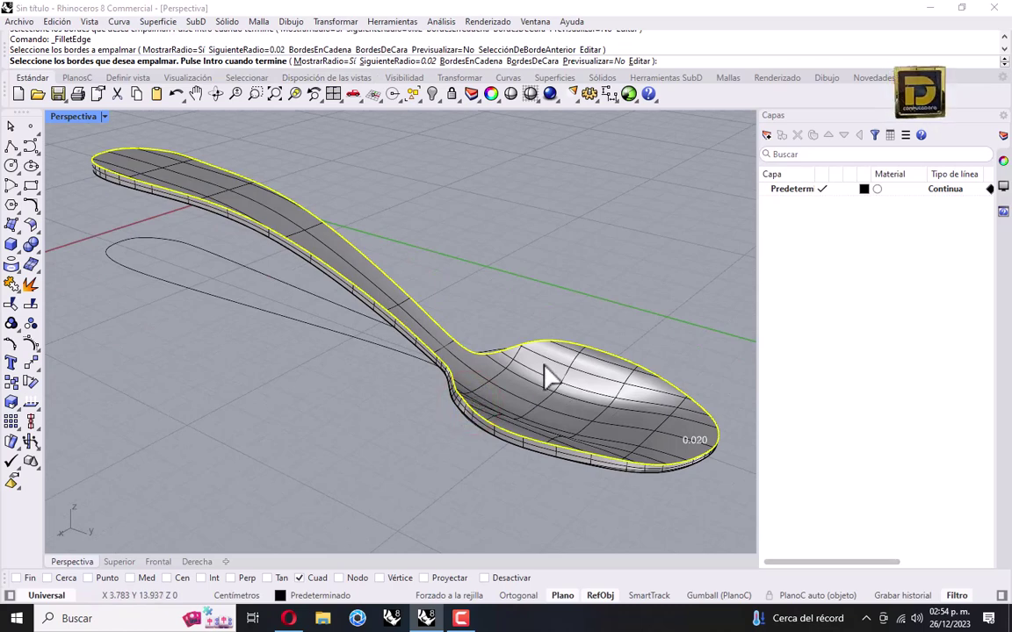
- Add the spoon's lower rim edge to the 0.02 edge fillet and accept the edge selection
{"action": "scroll", "coordinate": [545, 298], "scroll_direction": "down", "scroll_amount": 2}
{"action": "scroll", "coordinate": [683, 430], "scroll_direction": "up", "scroll_amount": 3}
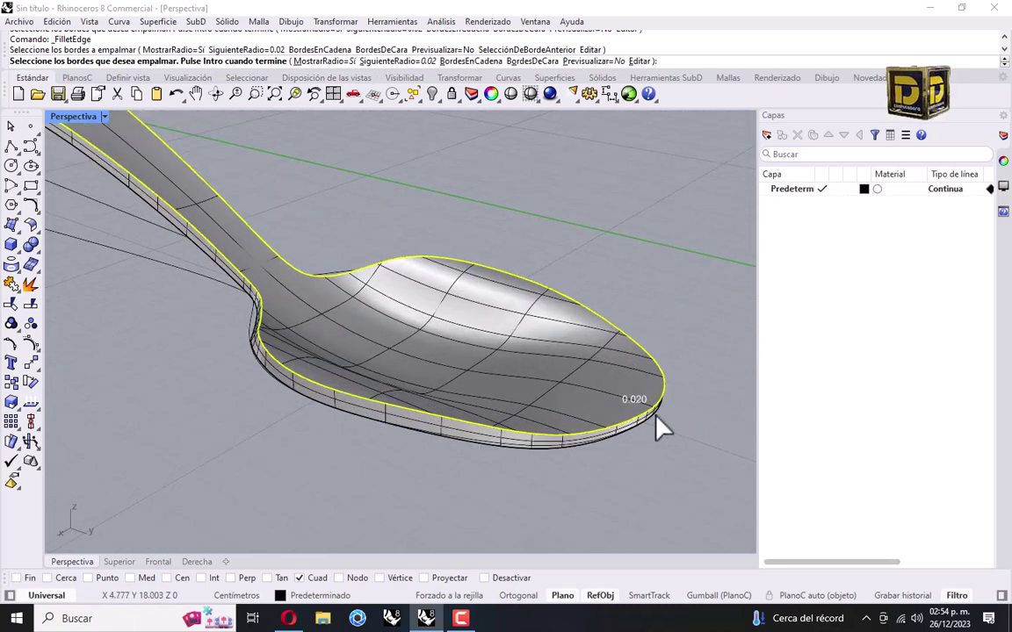
{"action": "left_click", "coordinate": [583, 452]}
{"action": "left_click", "coordinate": [502, 448]}
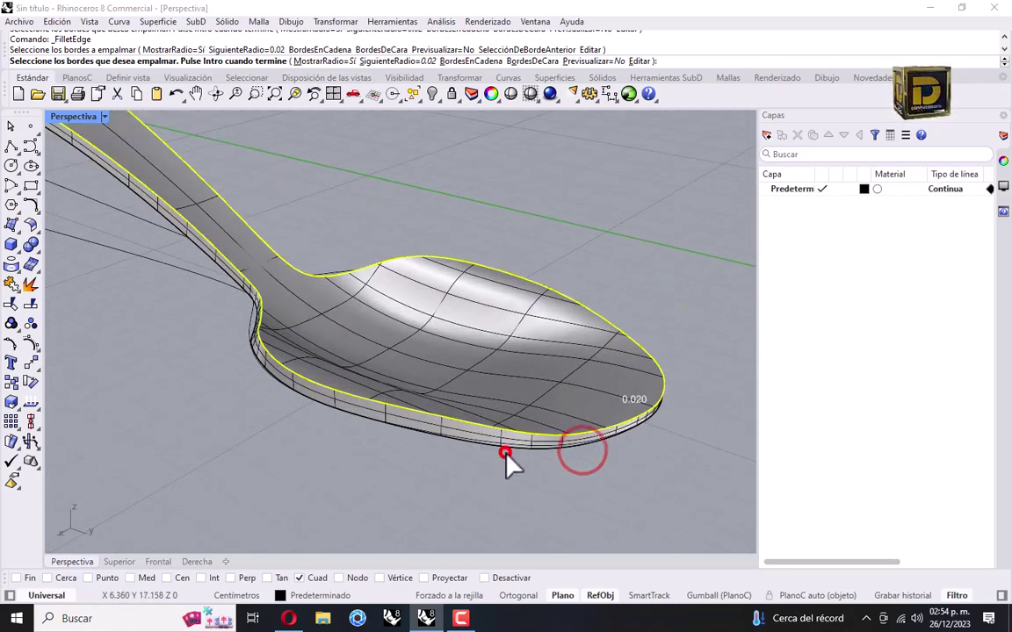
{"action": "left_click", "coordinate": [454, 444]}
{"action": "key", "text": "Return"}
{"action": "scroll", "coordinate": [632, 386], "scroll_direction": "up", "scroll_amount": 4}
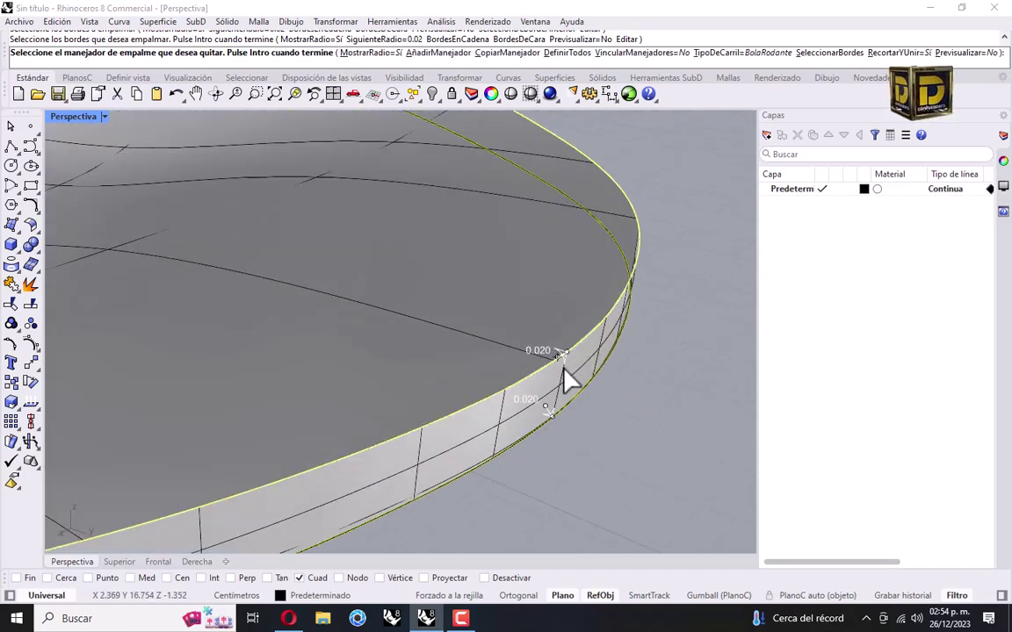
{"action": "scroll", "coordinate": [615, 368], "scroll_direction": "down", "scroll_amount": 5}
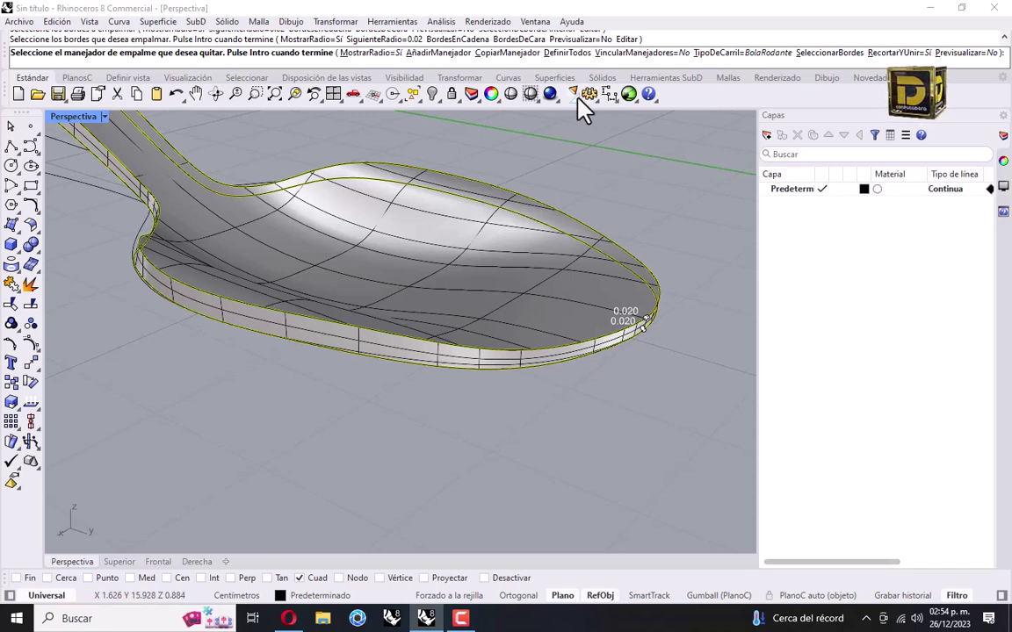
- Add two fillet handles on the bowl's upper rim, one on each long side
{"action": "left_click", "coordinate": [774, 12]}
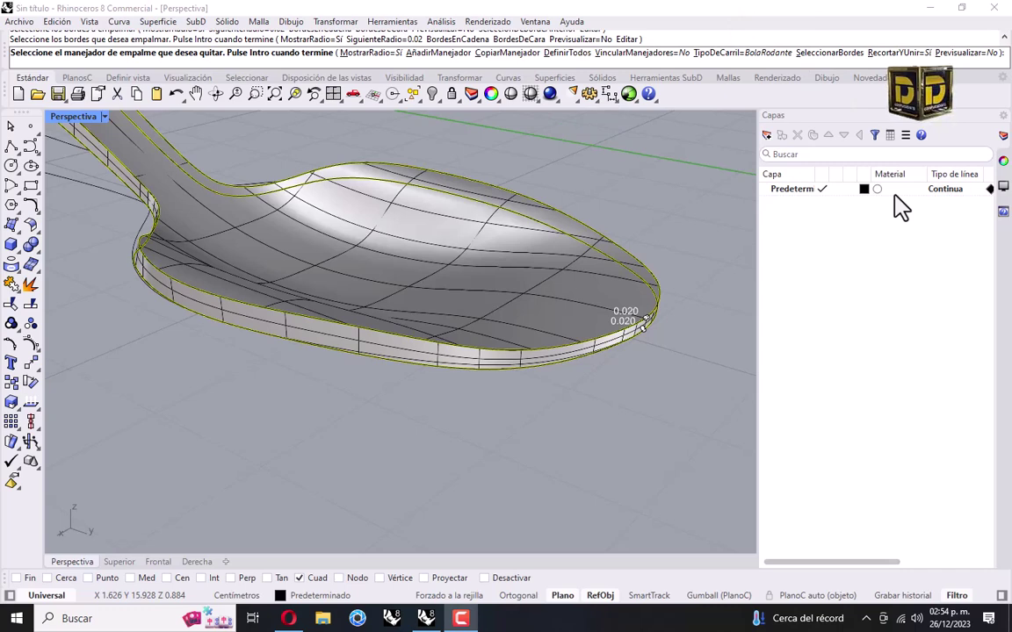
{"action": "left_click", "coordinate": [441, 53]}
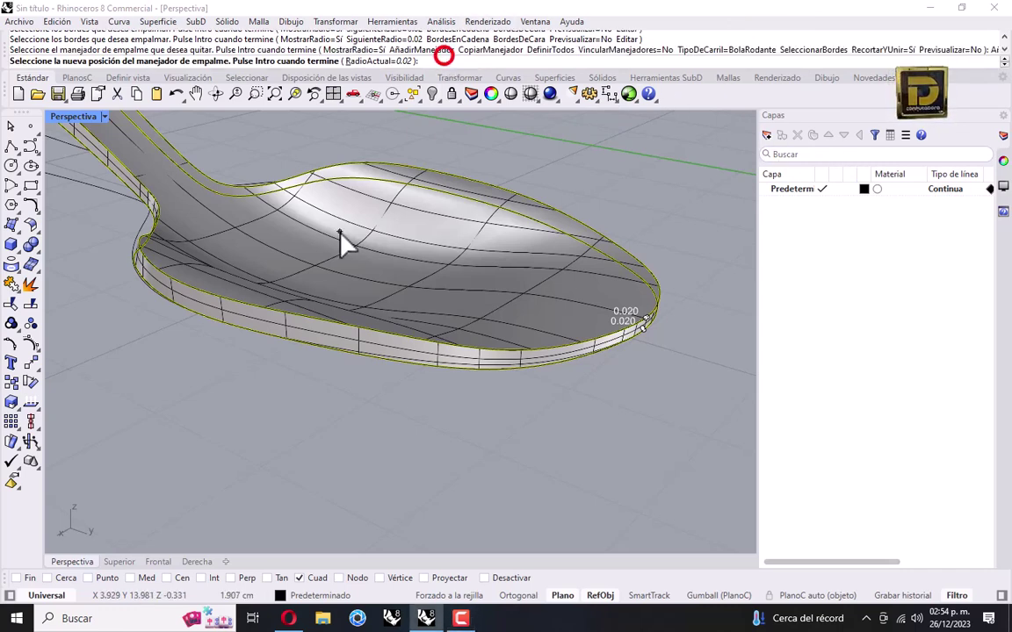
{"action": "left_click", "coordinate": [268, 310]}
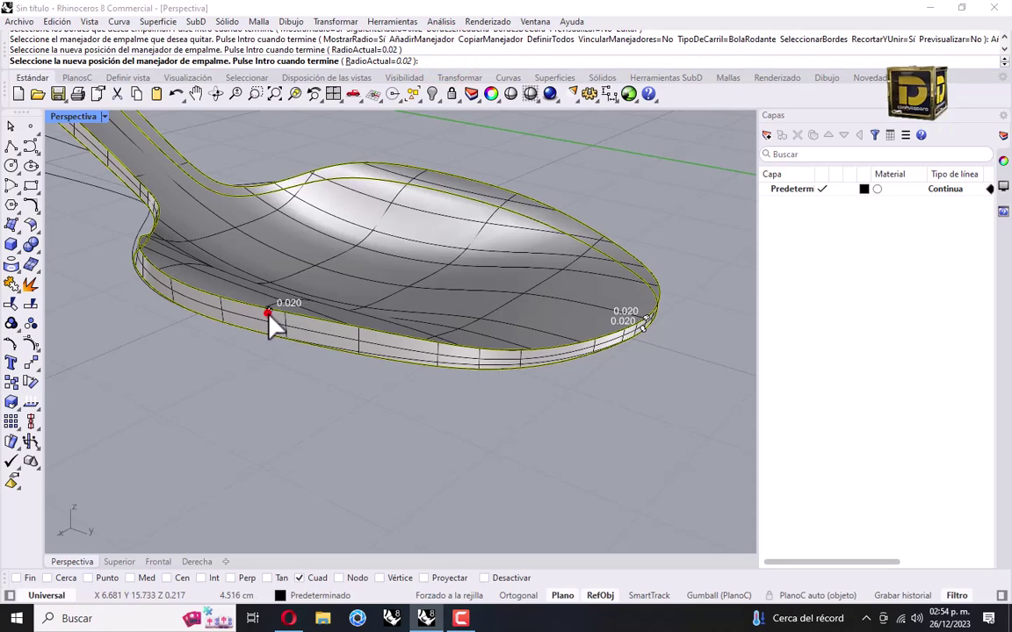
{"action": "left_click", "coordinate": [482, 179]}
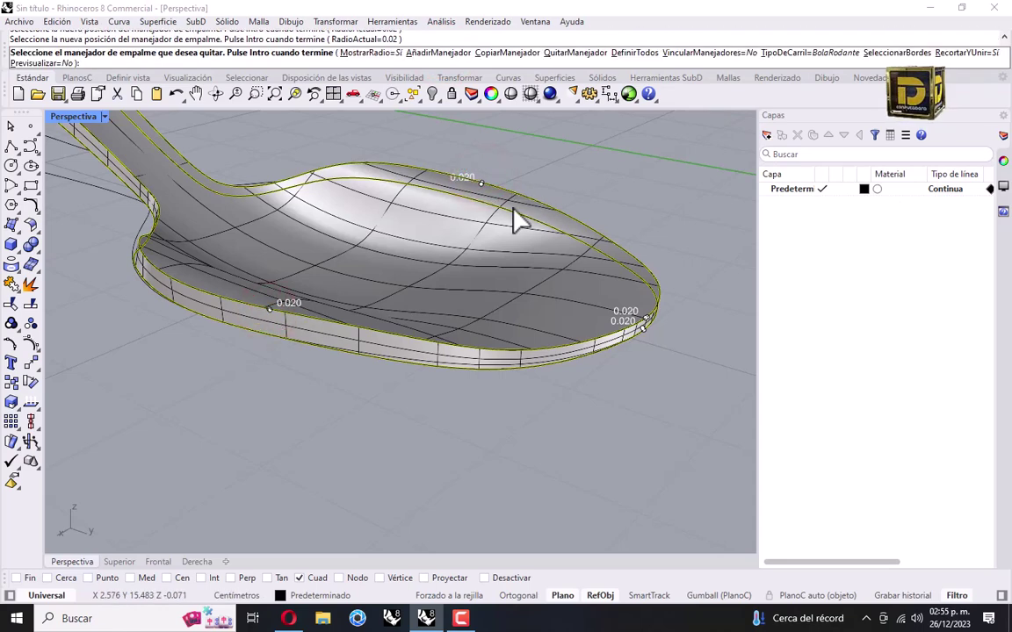
- Set the radius of the fillet handle on the near side of the bowl's rim to 0.03
{"action": "left_click", "coordinate": [271, 312]}
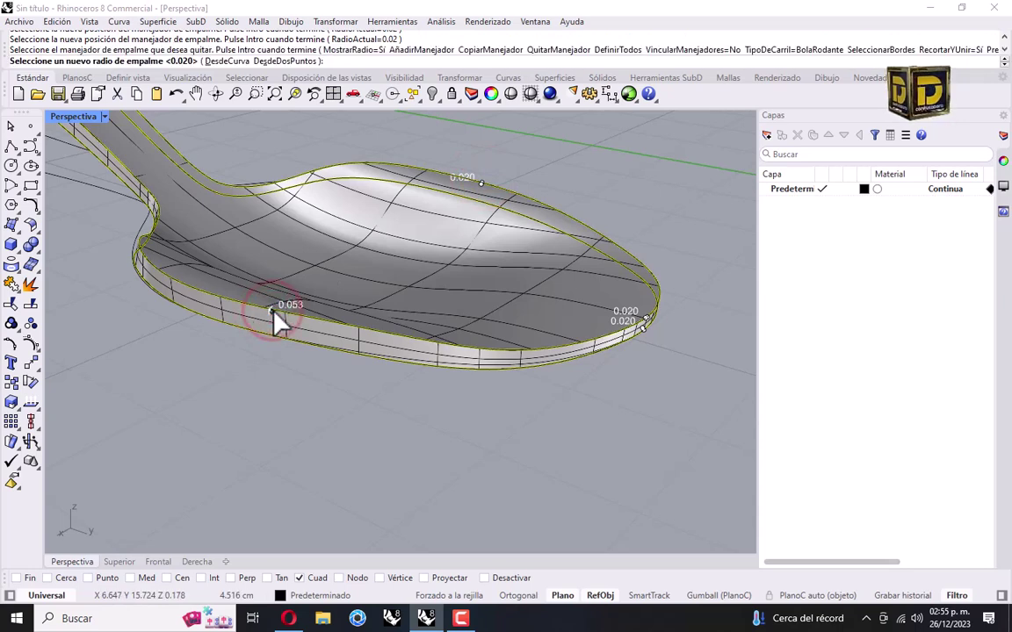
{"action": "type", "text": "03"}
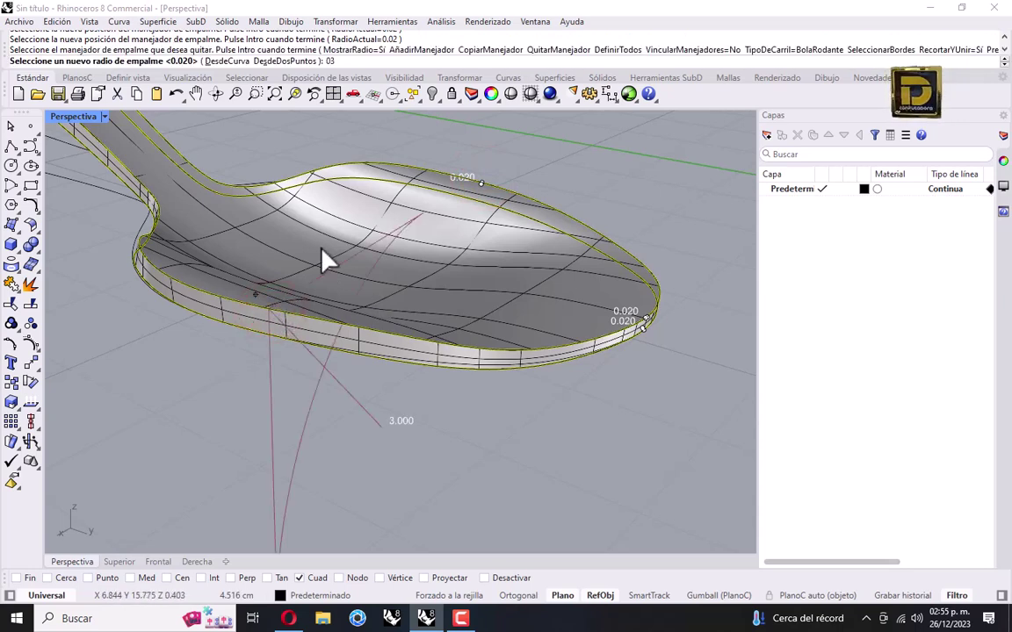
{"action": "left_click", "coordinate": [349, 60]}
{"action": "key", "text": "BackSpace"}
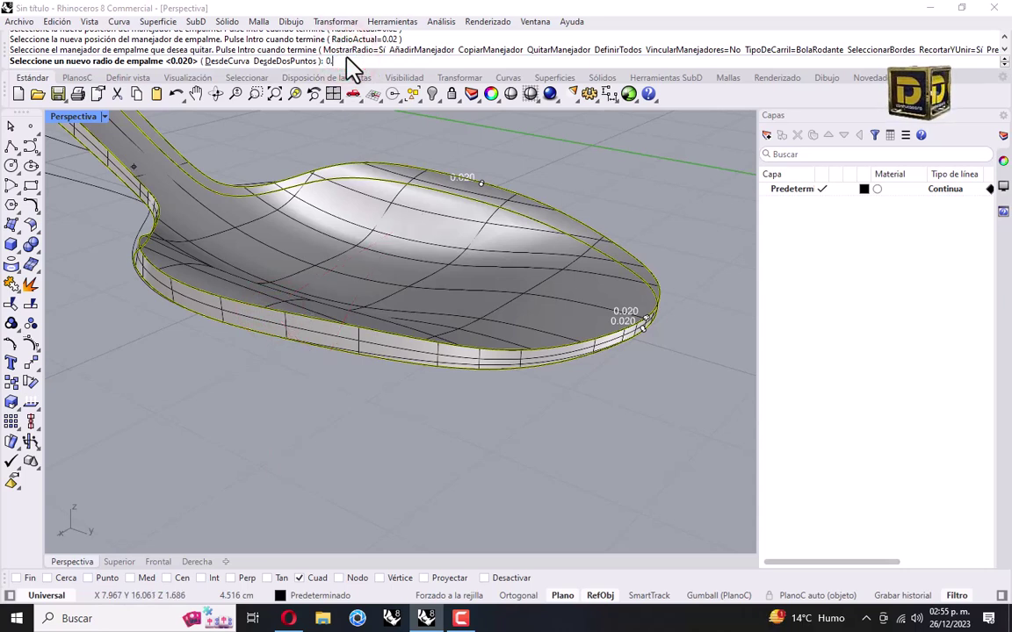
{"action": "type", "text": "03"}
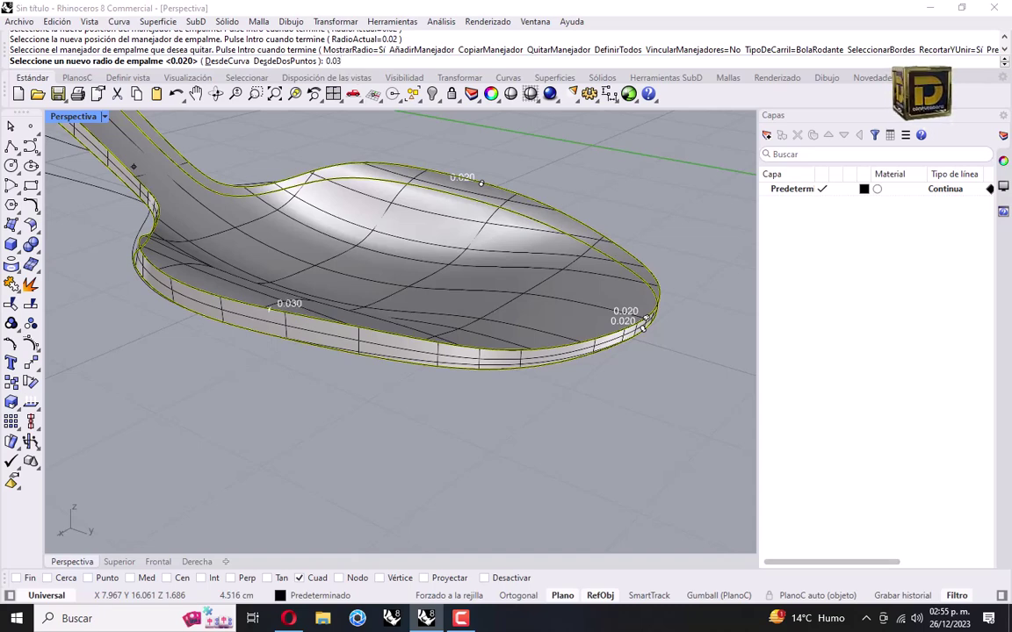
{"action": "key", "text": "Return"}
- Enter 0.03 for the fillet handle on the far side of the bowl's rim and apply the edge fillet
{"action": "right_click_drag", "start_coordinate": [487, 182], "coordinate": [469, 211]}
{"action": "scroll", "coordinate": [469, 237], "scroll_direction": "up", "scroll_amount": 3}
{"action": "scroll", "coordinate": [471, 249], "scroll_direction": "up", "scroll_amount": 2}
{"action": "left_click", "coordinate": [480, 235]}
{"action": "type", "text": "0.03"}
{"action": "key", "text": "Return"}
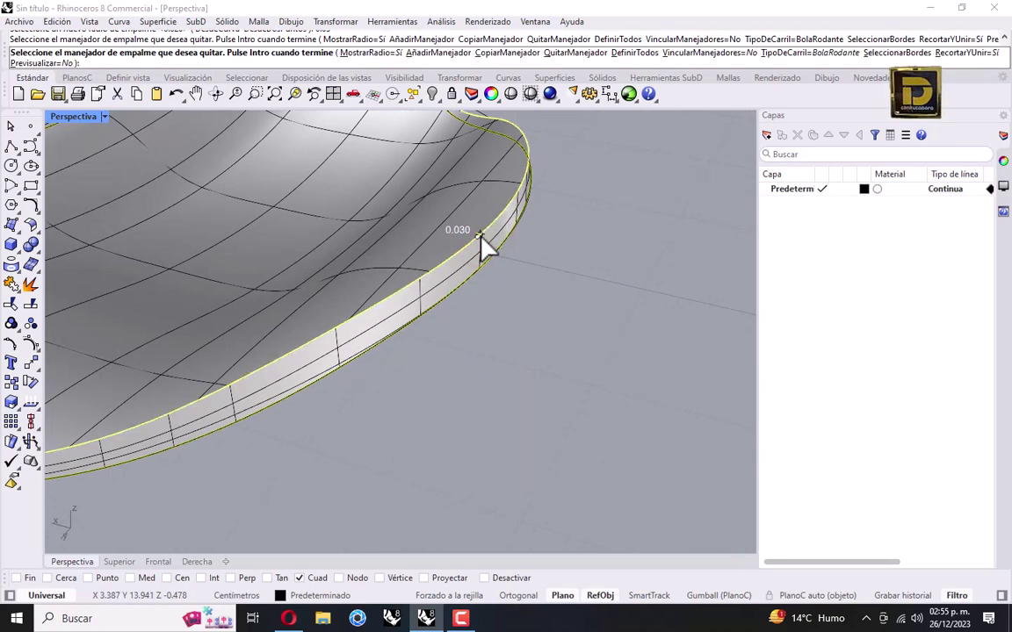
{"action": "scroll", "coordinate": [671, 298], "scroll_direction": "down", "scroll_amount": 5}
{"action": "scroll", "coordinate": [373, 303], "scroll_direction": "down", "scroll_amount": 5}
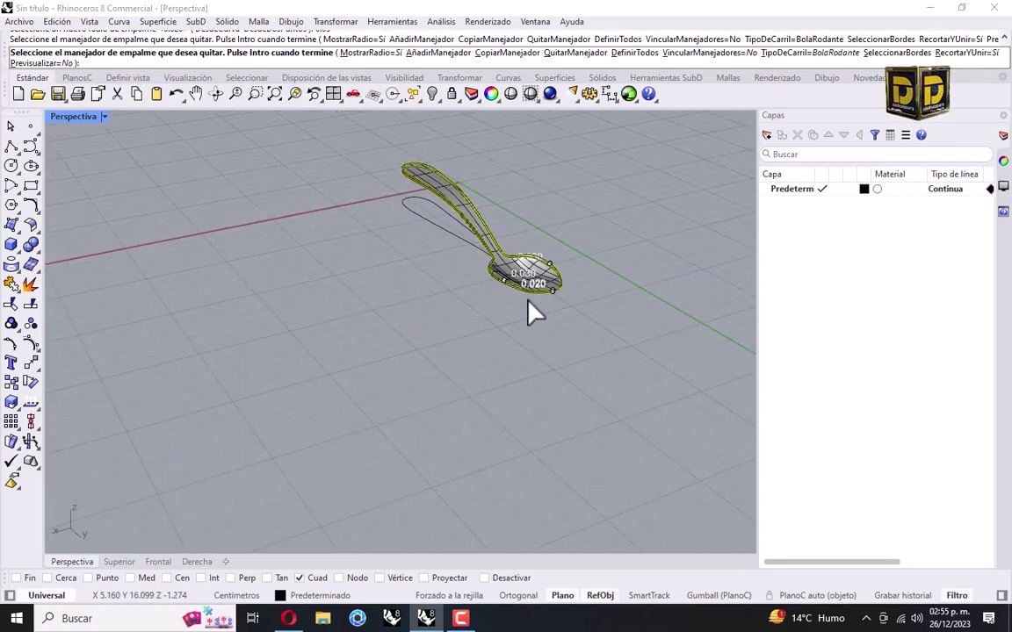
{"action": "key", "text": "Return"}
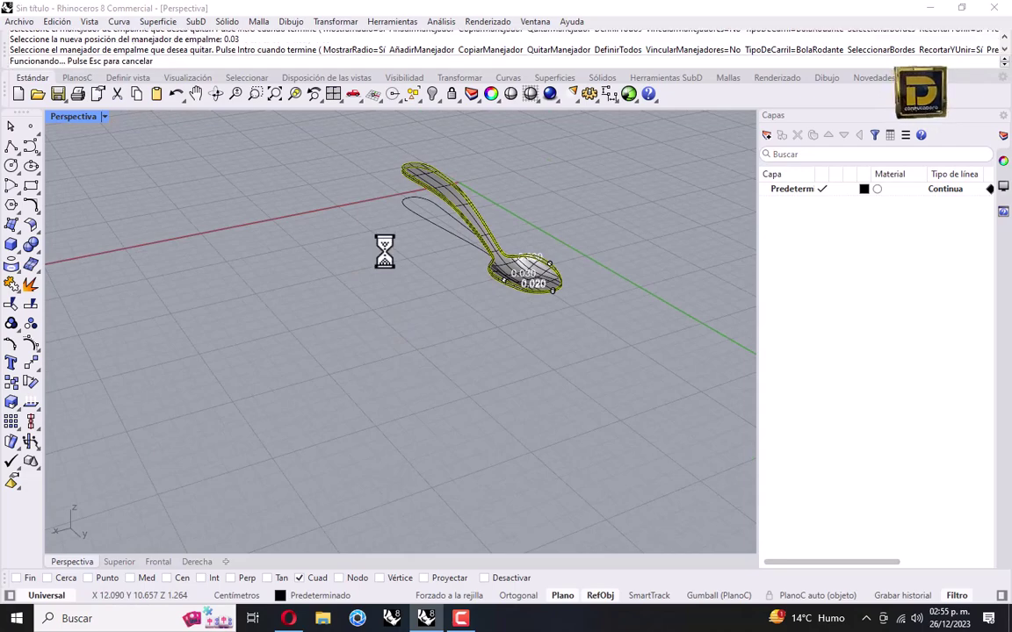
- Inspect the filleted rim around the bowl from several angles and undo the edge fillet
{"action": "scroll", "coordinate": [492, 329], "scroll_direction": "up", "scroll_amount": 10}
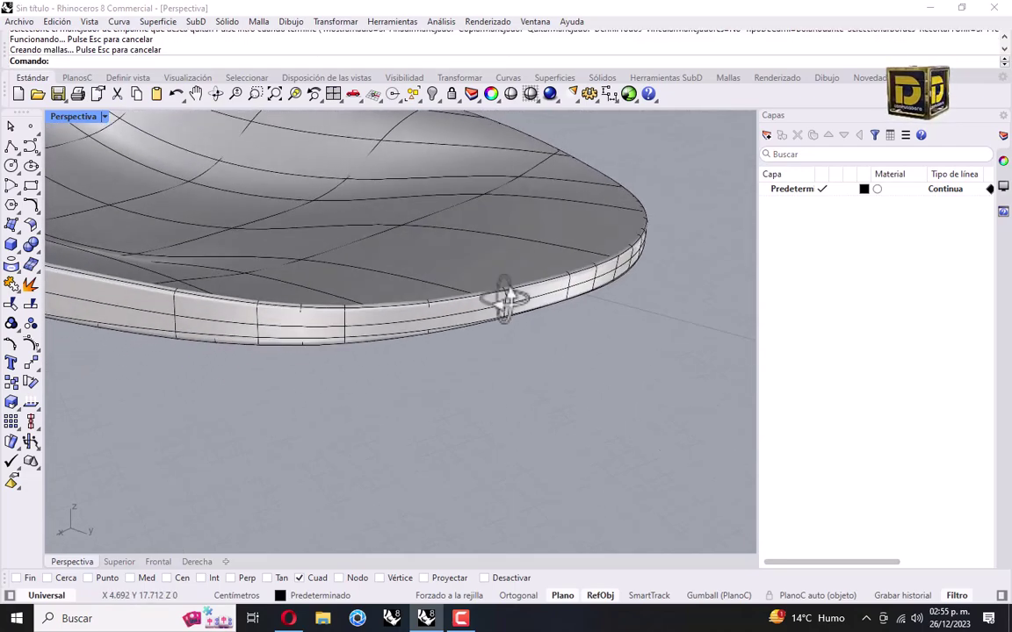
{"action": "mouse_move", "coordinate": [364, 290]}
{"action": "right_mouse_down"}
{"action": "mouse_move", "coordinate": [336, 280]}
{"action": "mouse_move", "coordinate": [350, 282]}
{"action": "right_mouse_up"}
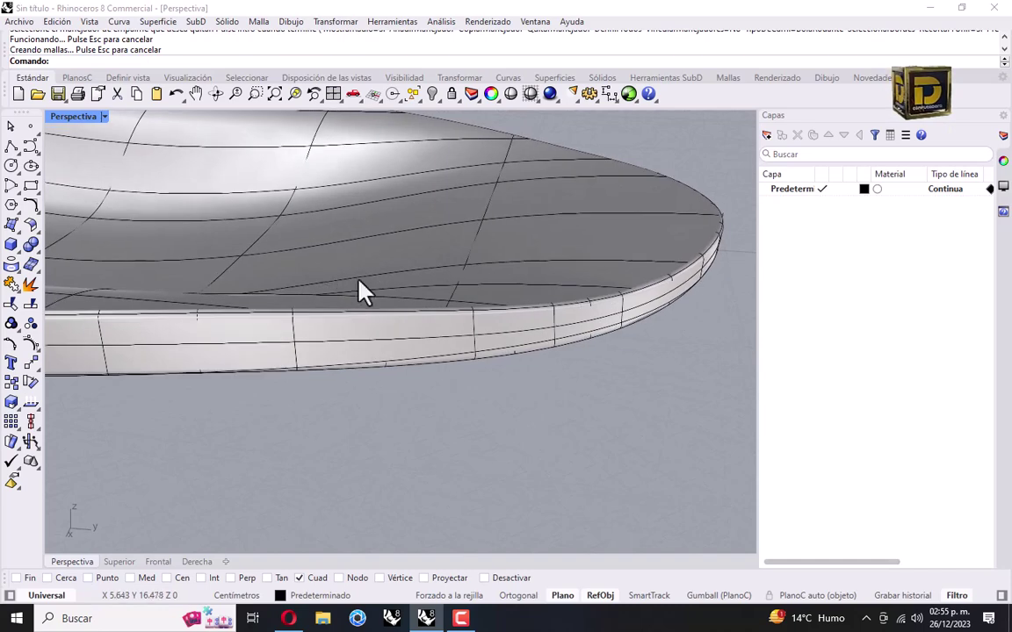
{"action": "right_click_drag", "start_coordinate": [483, 369], "coordinate": [481, 319]}
{"action": "scroll", "coordinate": [501, 329], "scroll_direction": "down", "scroll_amount": 5}
{"action": "scroll", "coordinate": [454, 323], "scroll_direction": "down", "scroll_amount": 4}
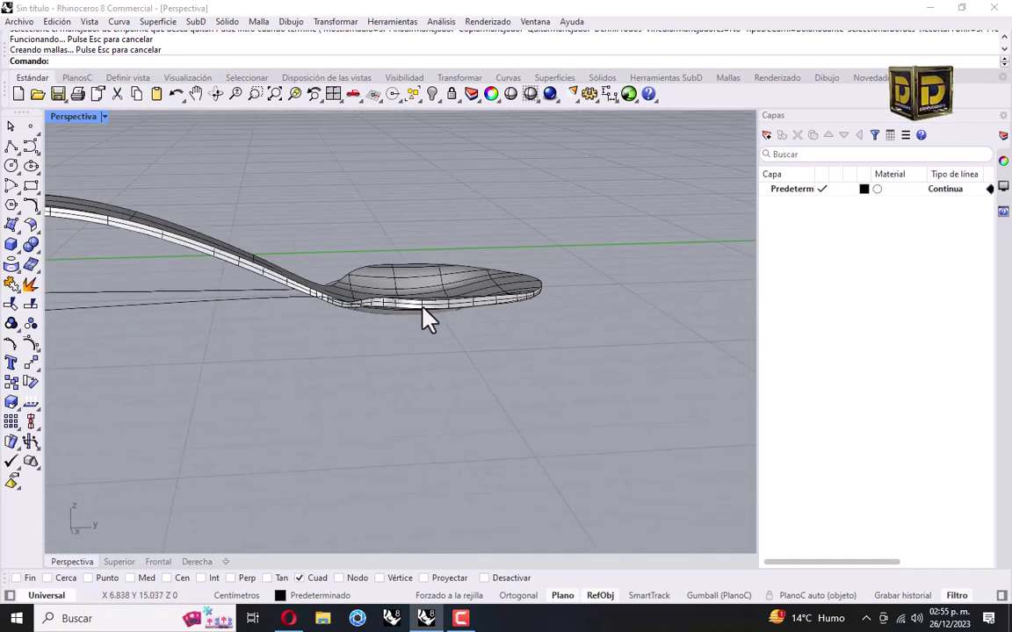
{"action": "scroll", "coordinate": [132, 246], "scroll_direction": "up", "scroll_amount": 2}
{"action": "scroll", "coordinate": [198, 244], "scroll_direction": "down", "scroll_amount": 6}
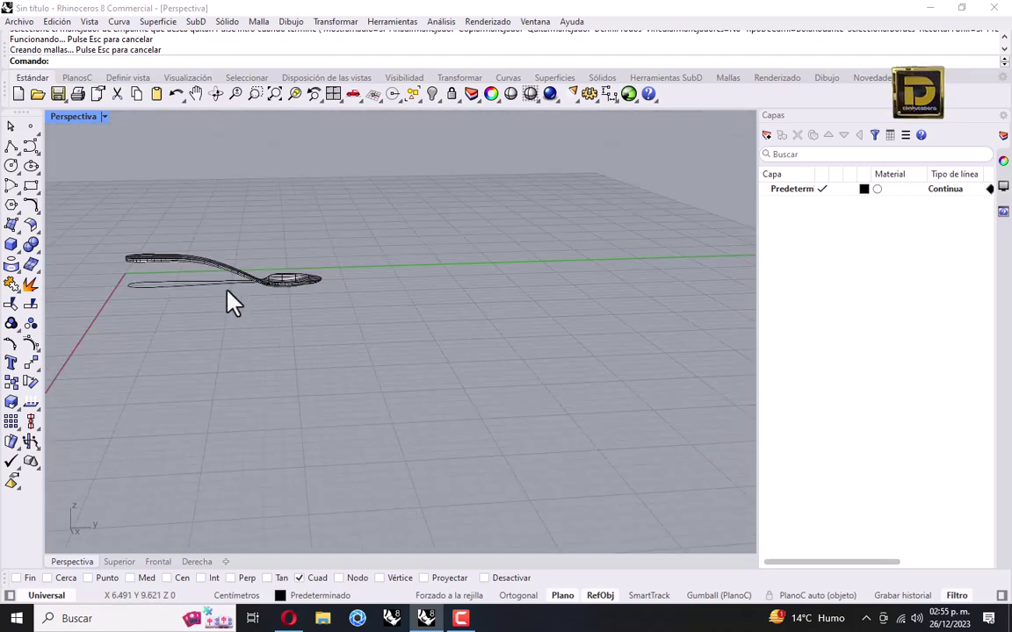
{"action": "key", "text": "ctrl+z"}
- Copy the closed spoon polysurface from a point on its bowl to an empty spot beside the original
{"action": "right_click_drag", "start_coordinate": [230, 291], "coordinate": [308, 280]}
{"action": "scroll", "coordinate": [388, 260], "scroll_direction": "up", "scroll_amount": 5}
{"action": "left_click", "coordinate": [357, 273]}
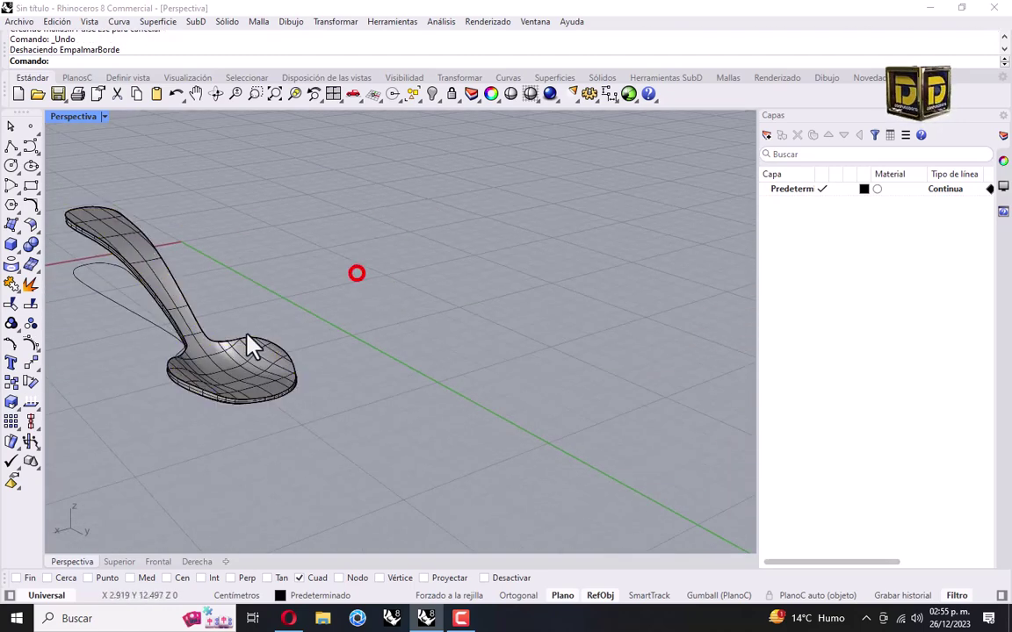
{"action": "left_click", "coordinate": [242, 358]}
{"action": "left_click", "coordinate": [12, 382]}
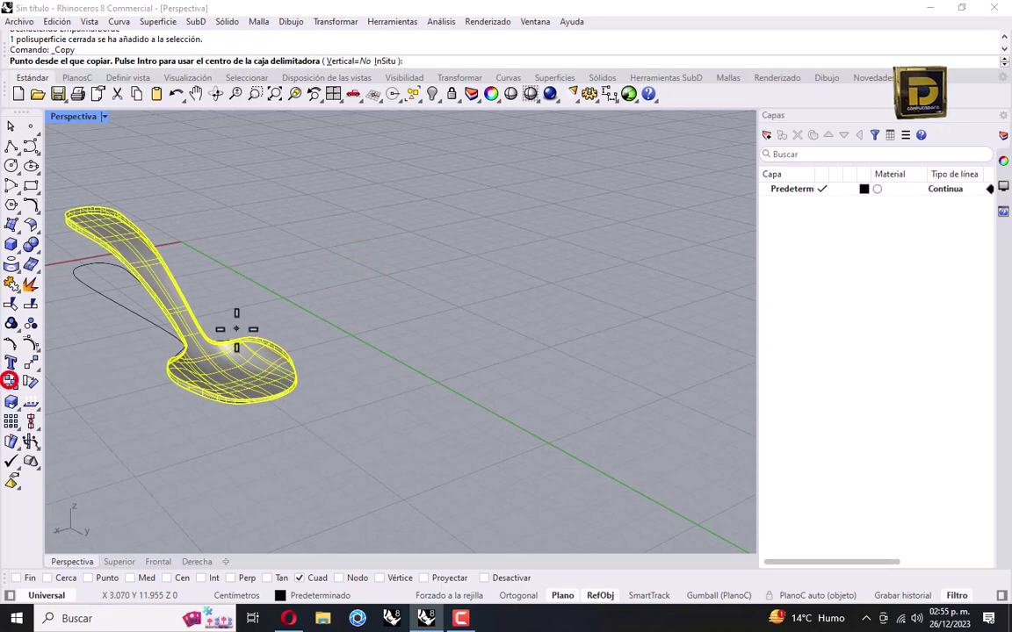
{"action": "left_click", "coordinate": [239, 346]}
{"action": "left_click", "coordinate": [448, 309]}
{"action": "key", "text": "Return"}
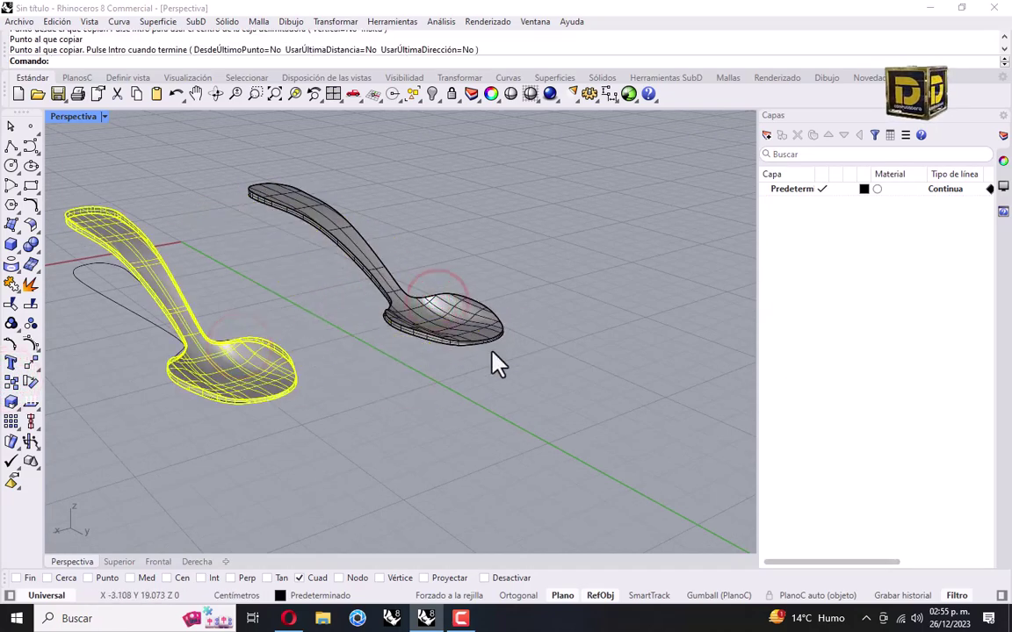
- Start an edge fillet on the rim of the copied spoon's bowl
{"action": "scroll", "coordinate": [509, 355], "scroll_direction": "up", "scroll_amount": 3}
{"action": "scroll", "coordinate": [482, 353], "scroll_direction": "up", "scroll_amount": 8}
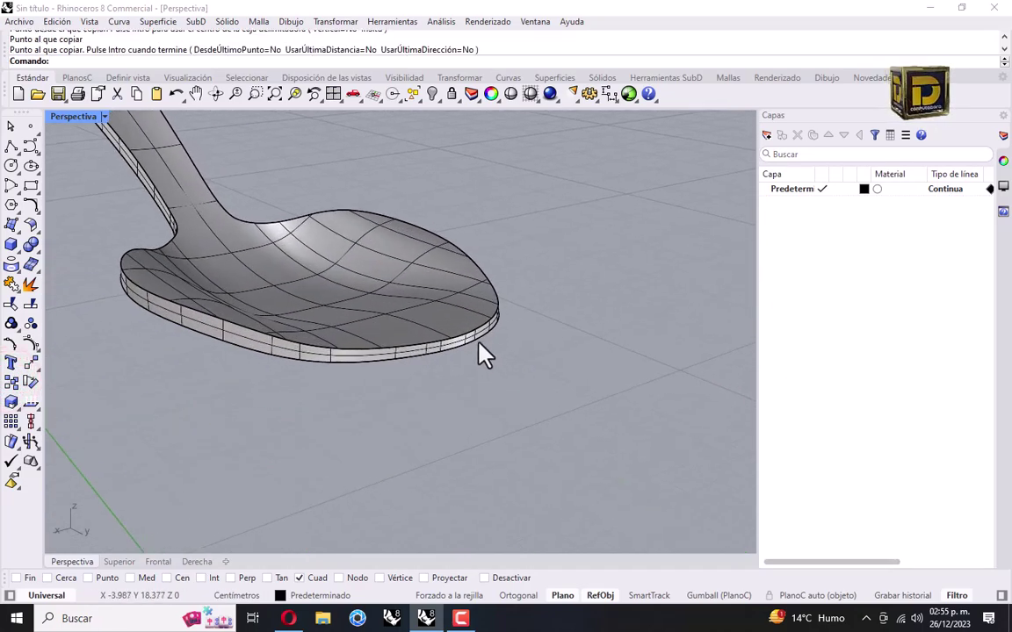
{"action": "left_click", "coordinate": [32, 245]}
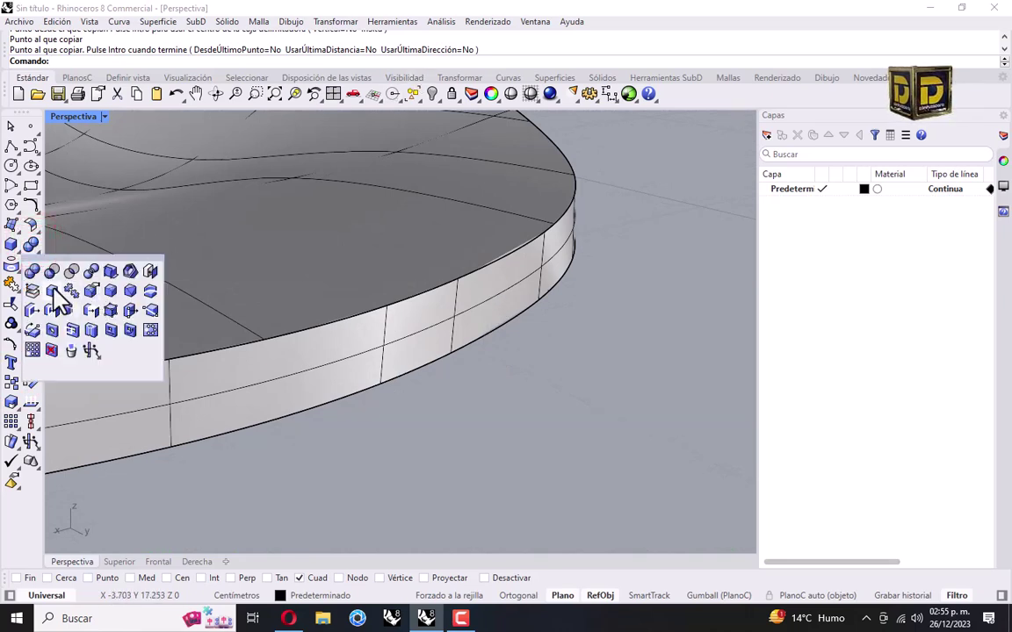